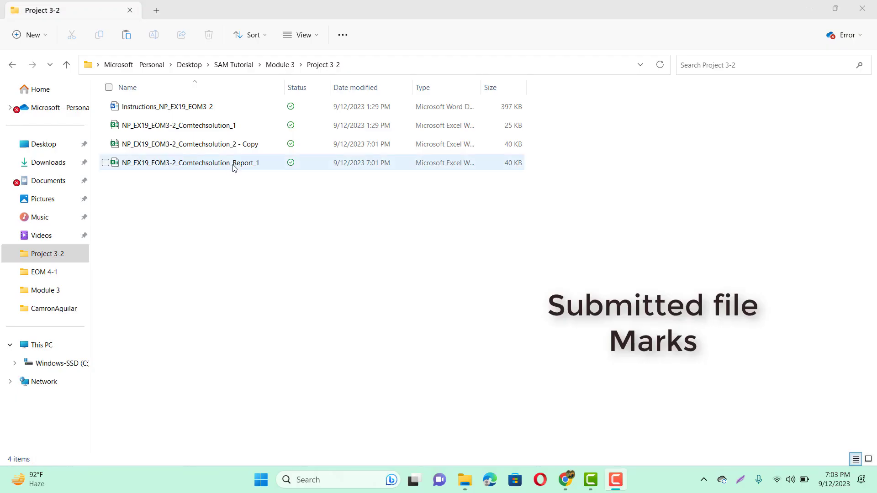
Open the graded report NP_EX19_EOM3-2_Comtechsolution_Report_1 in Excel to view its 100/100 score.
click(230, 165)
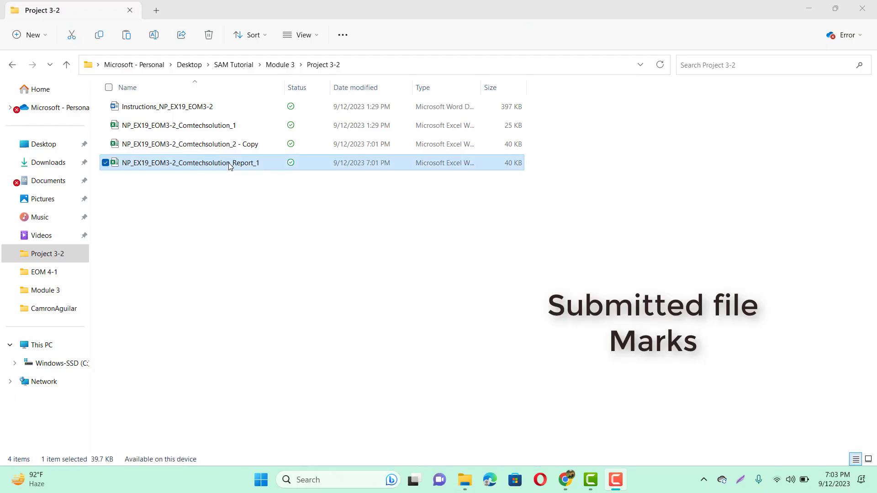
double_click(230, 165)
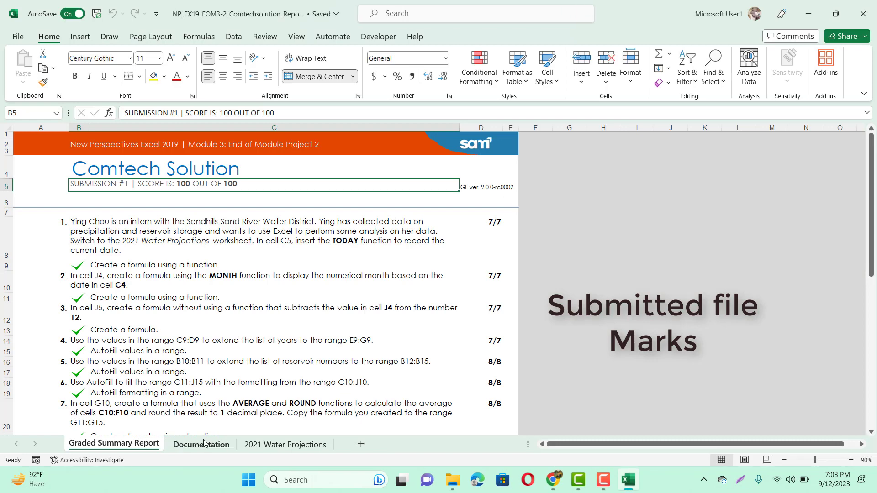
click(205, 442)
click(264, 442)
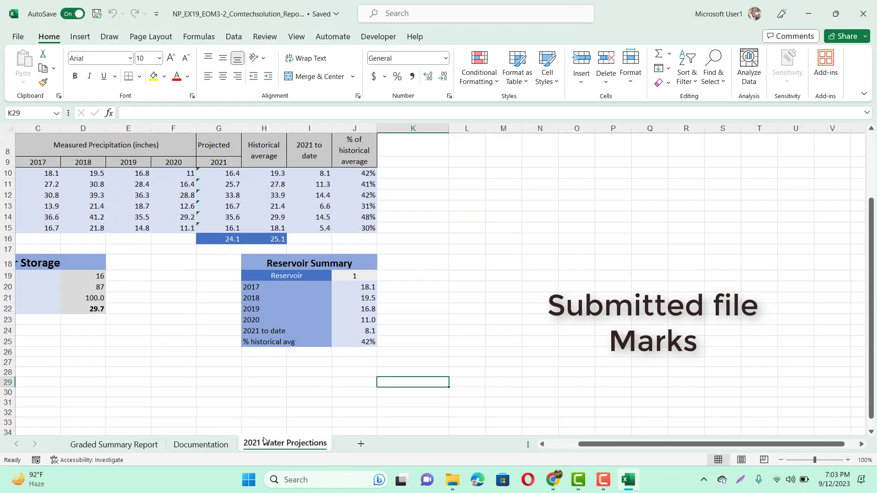
click(116, 445)
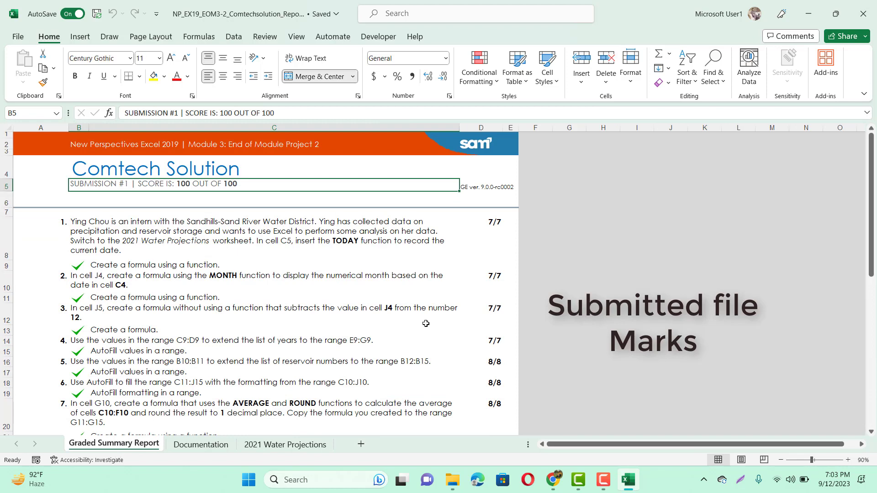
drag(870, 227, 875, 313)
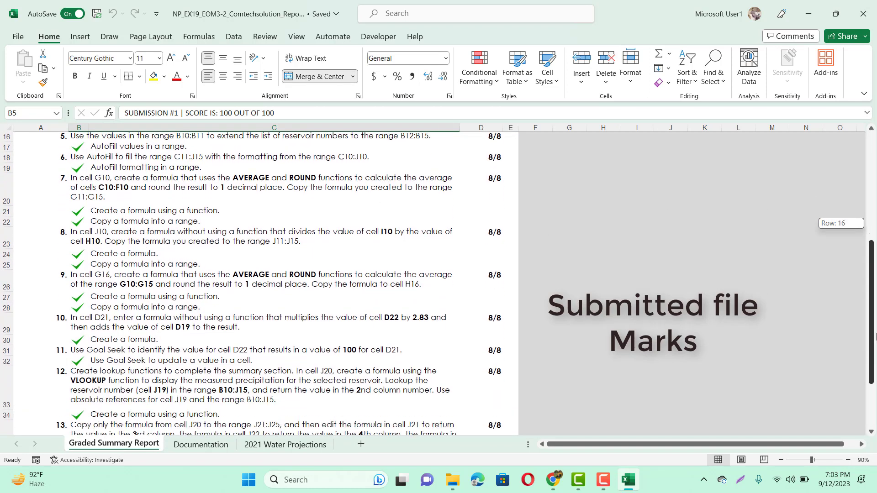
drag(875, 313, 875, 200)
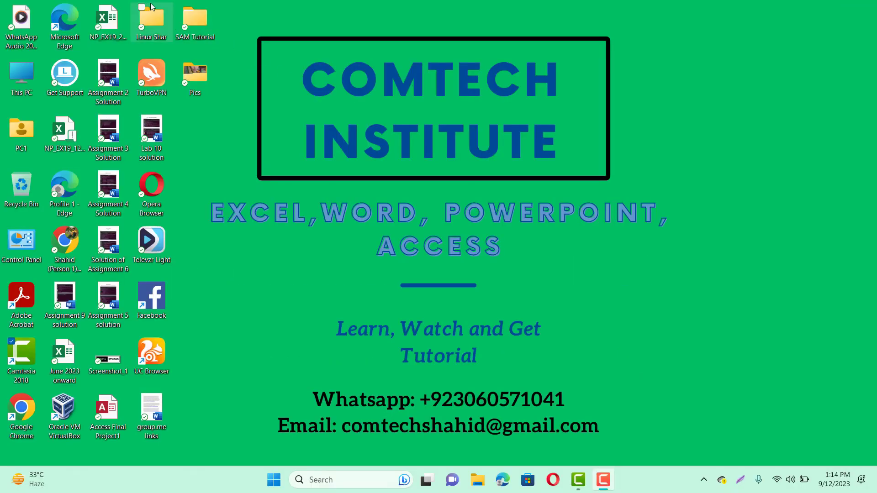
Browse SAM Tutorial > Module 3 > Project 3-2 and open Instructions_NP_EX19_EOM3-2 in Word.
double_click(199, 18)
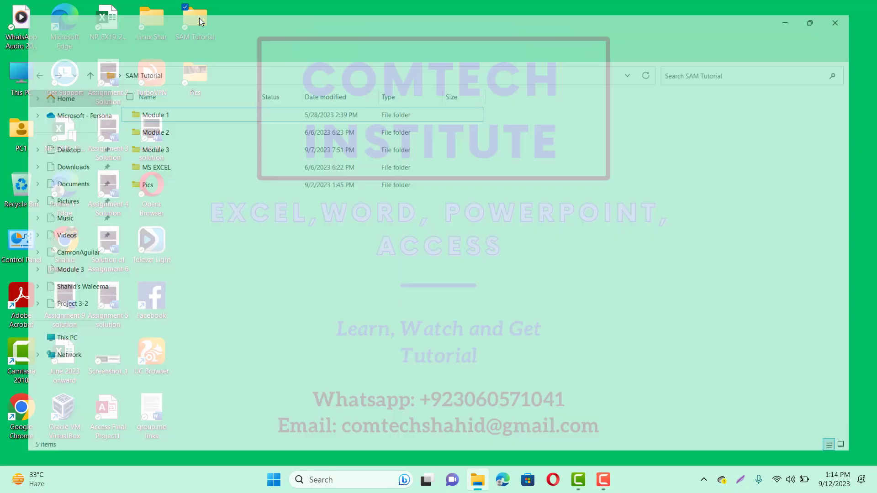
double_click(189, 143)
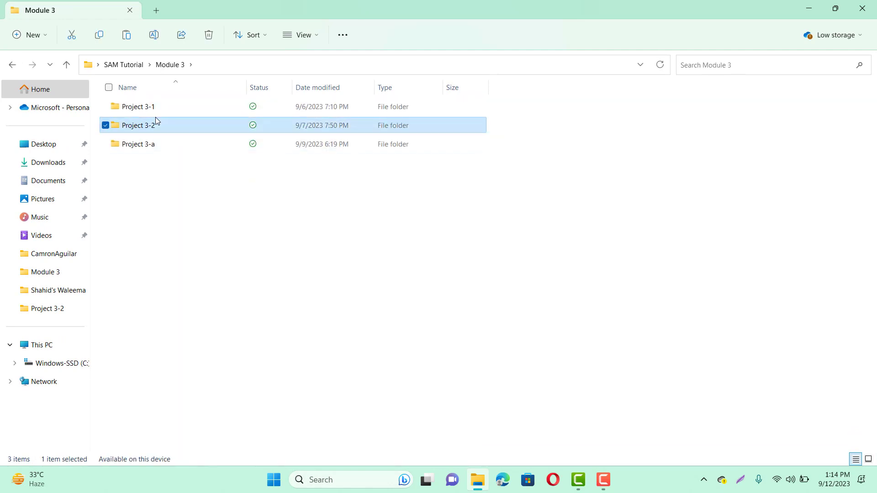
double_click(155, 120)
click(147, 107)
double_click(146, 107)
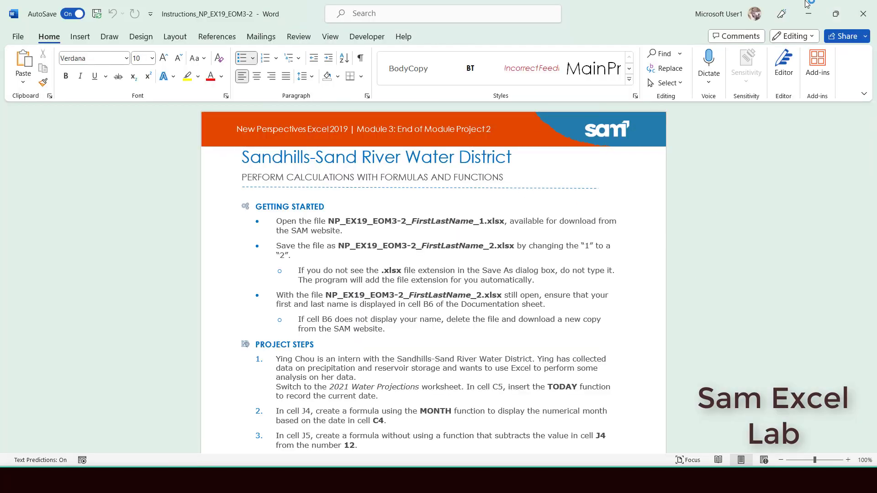
Bring the instructions back up and look over the Sandhills-Sand River Water District title.
click(808, 13)
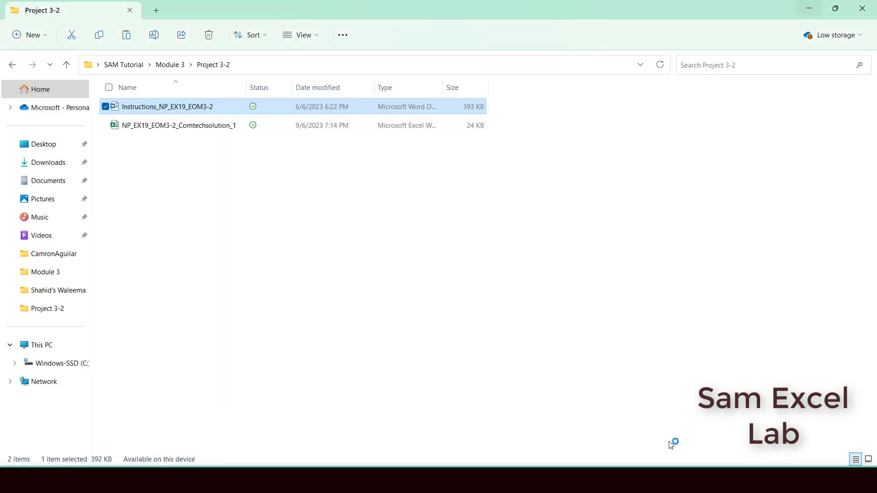
key(alt+Tab)
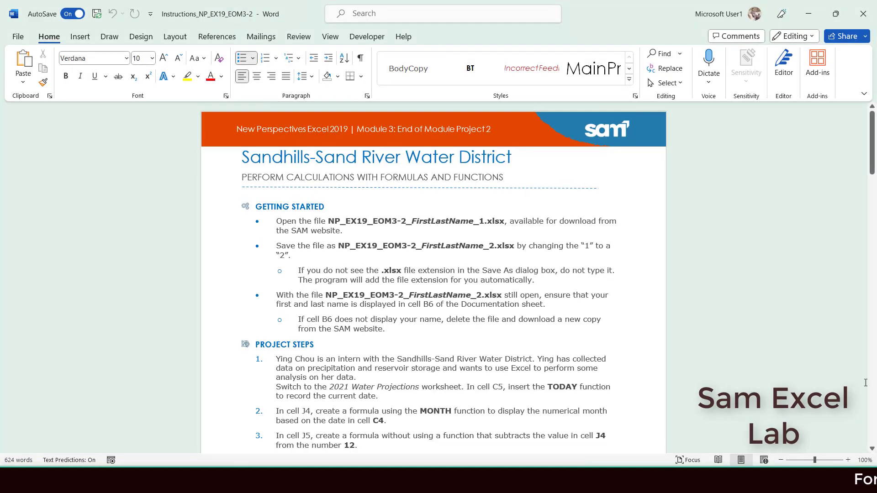
scroll(691, 273, up, 4)
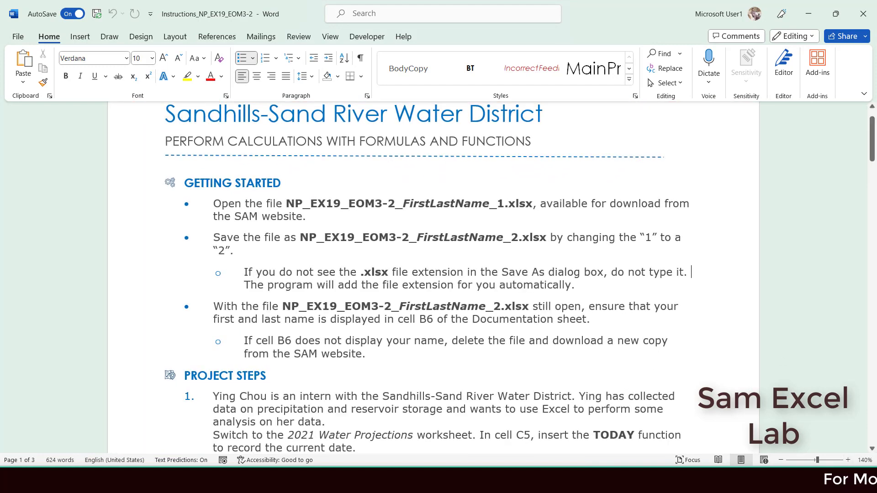
scroll(872, 160, up, 2)
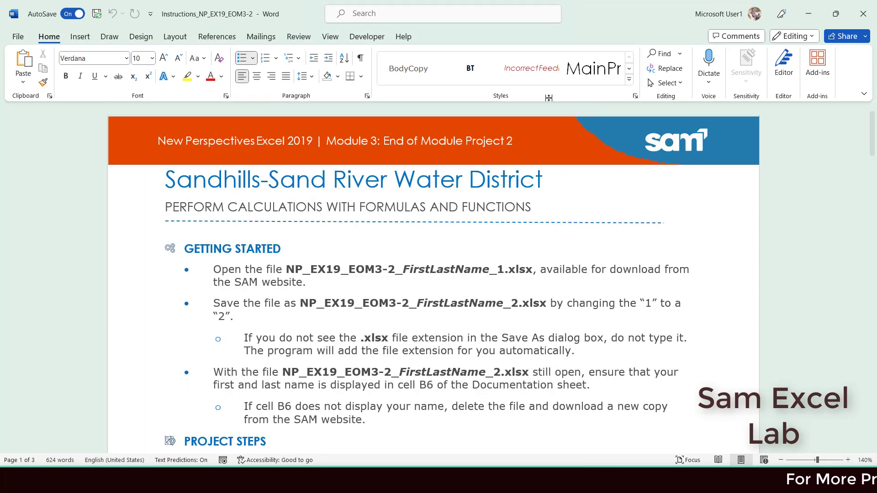
mouse_move(543, 180)
mouse_down()
mouse_move(364, 163)
mouse_move(320, 137)
mouse_up()
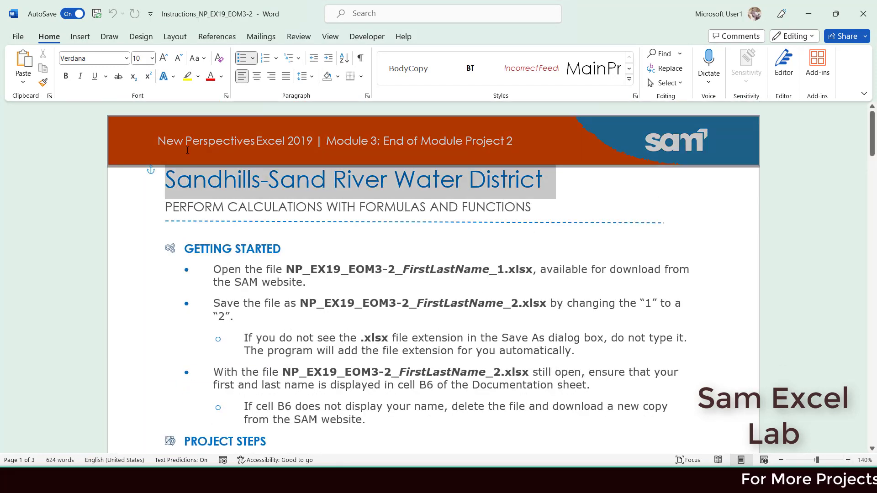
click(727, 150)
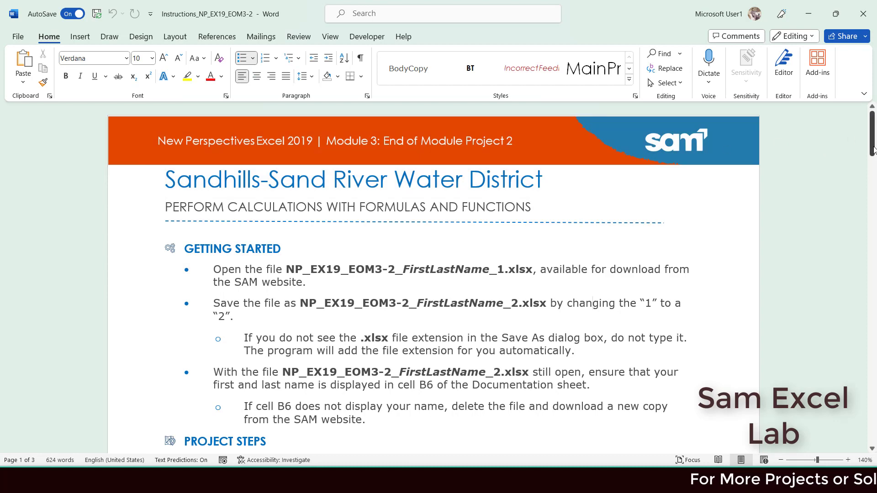
Read through the project steps down to steps 12–13, then minimize Word.
drag(874, 150, 873, 185)
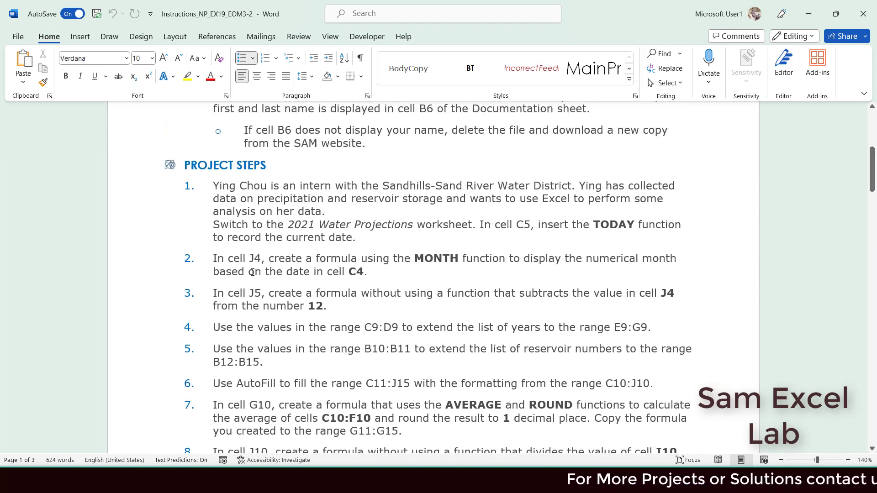
drag(182, 165, 600, 396)
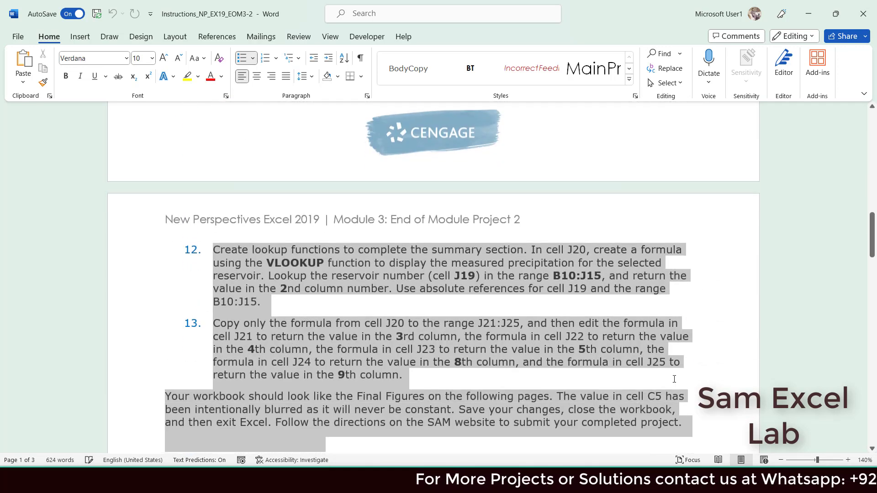
drag(688, 460, 674, 378)
click(699, 254)
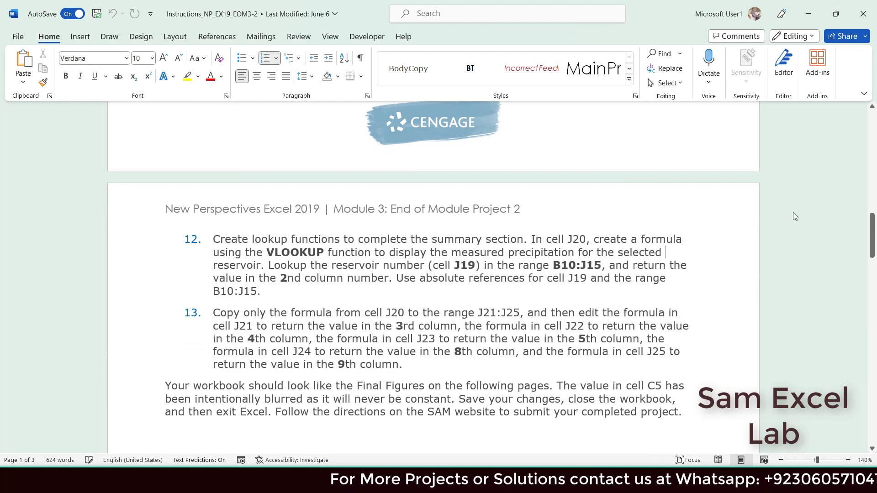
drag(872, 230, 871, 109)
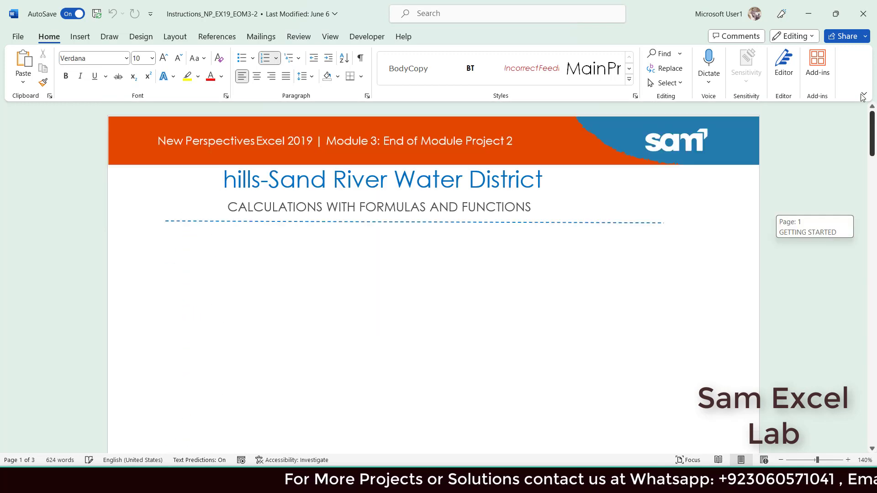
click(811, 5)
Open NP_EX19_EOM3-2_Comtechsolution_1 and check the Documentation and 2021 Water Projections sheets.
click(233, 127)
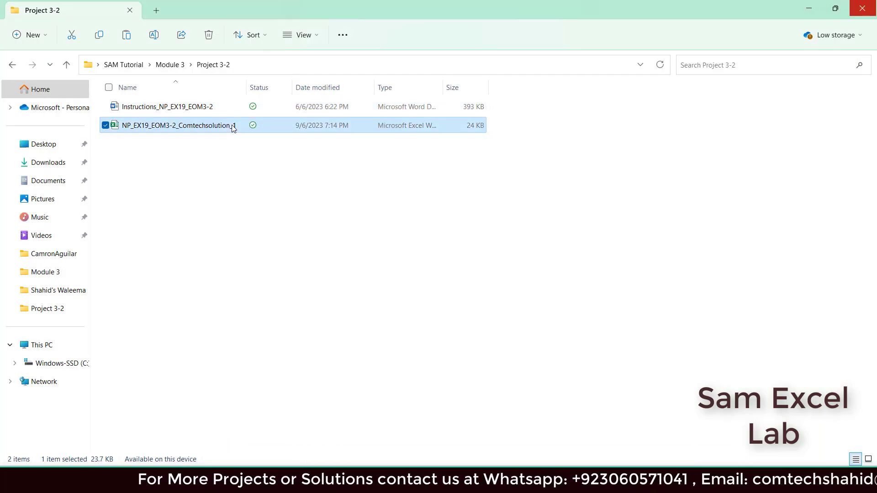
double_click(233, 127)
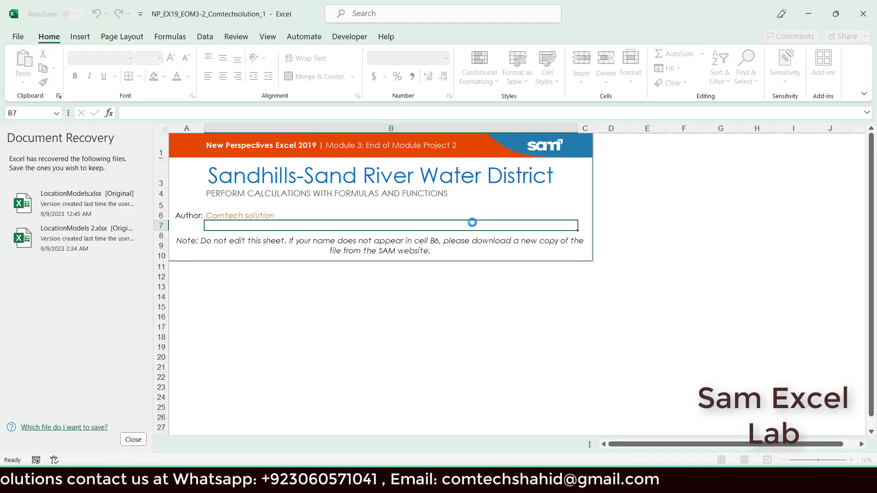
click(133, 439)
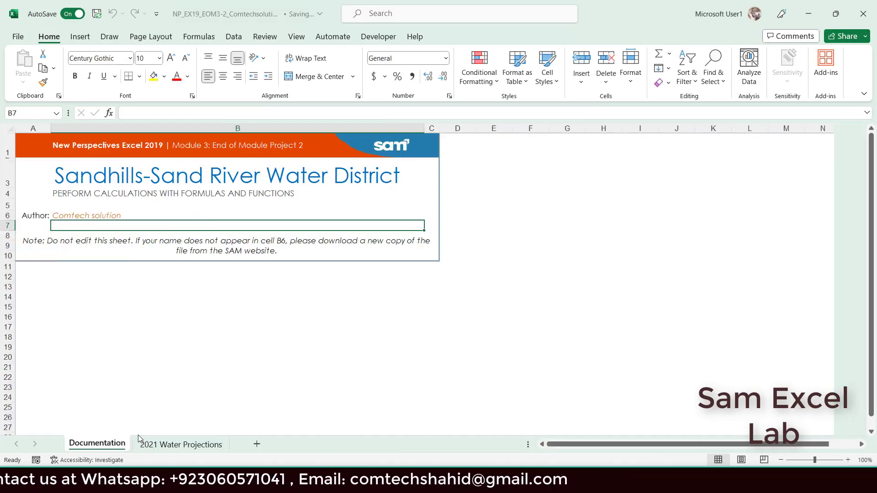
click(197, 446)
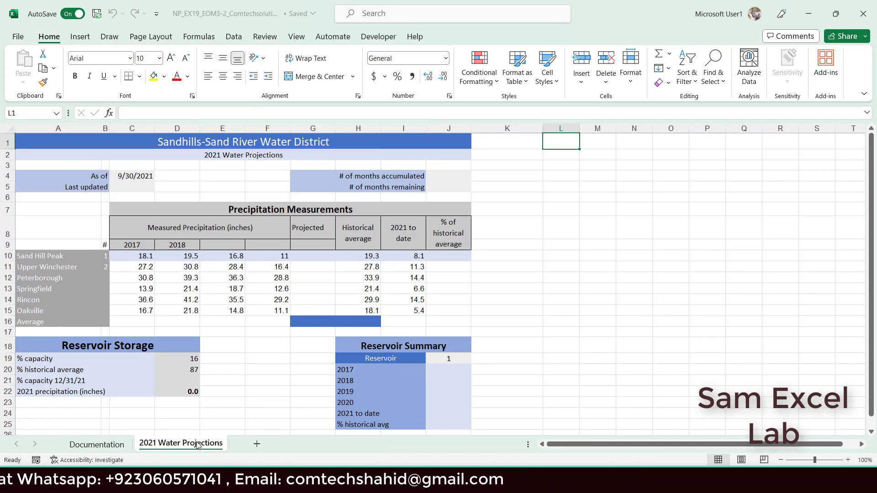
click(110, 446)
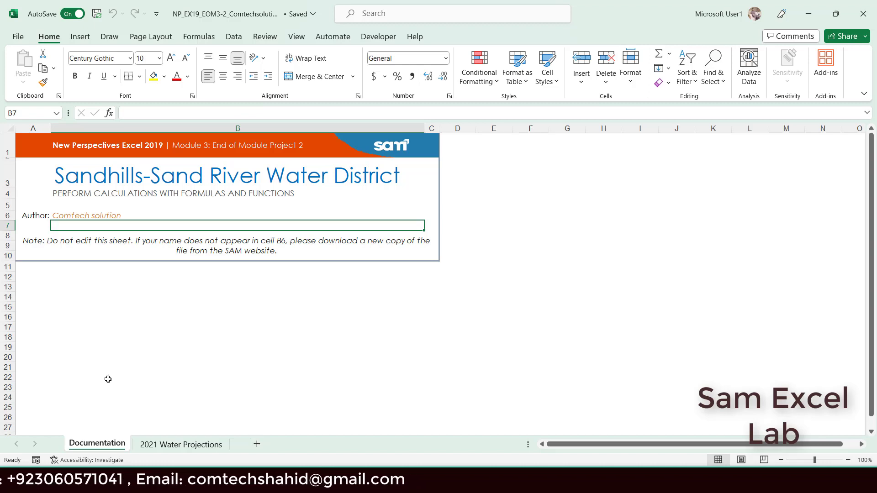
click(161, 179)
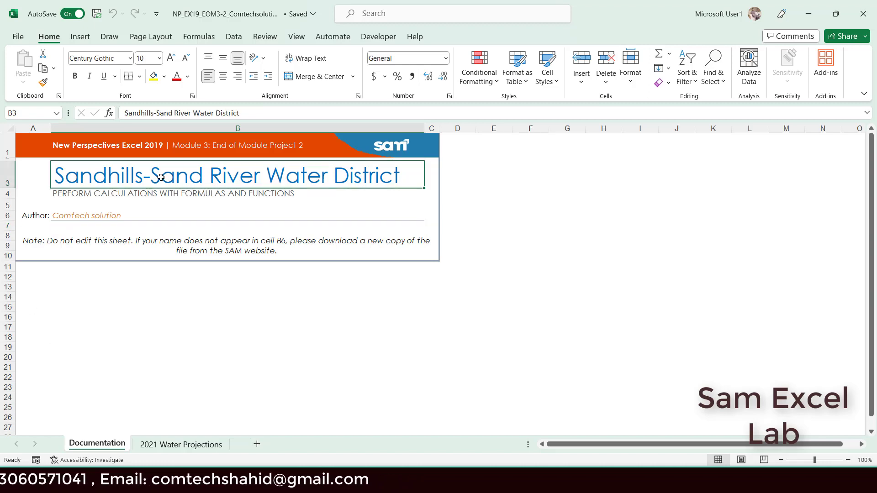
click(176, 445)
Shrink the Excel window, shift it left and make it slightly taller.
click(836, 14)
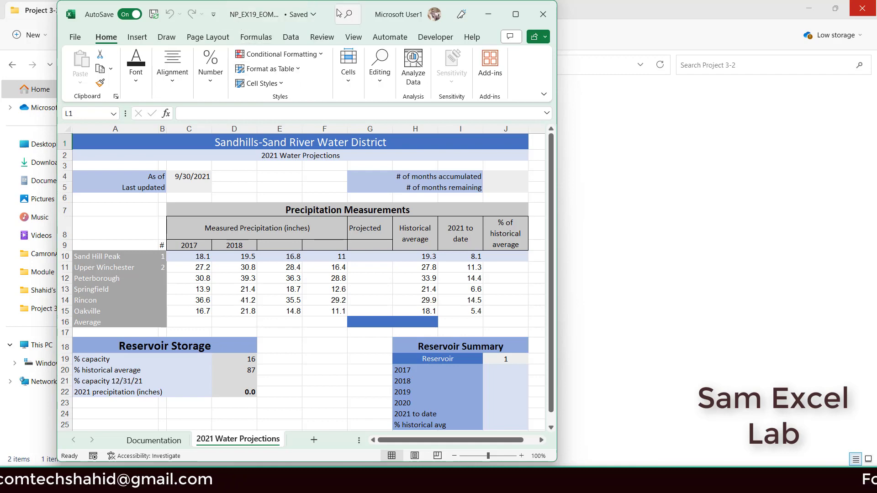
double_click(328, 10)
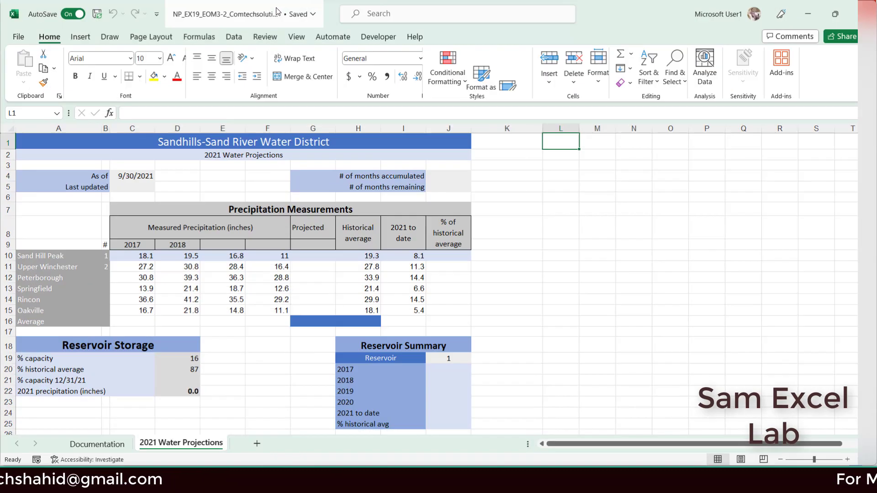
click(836, 14)
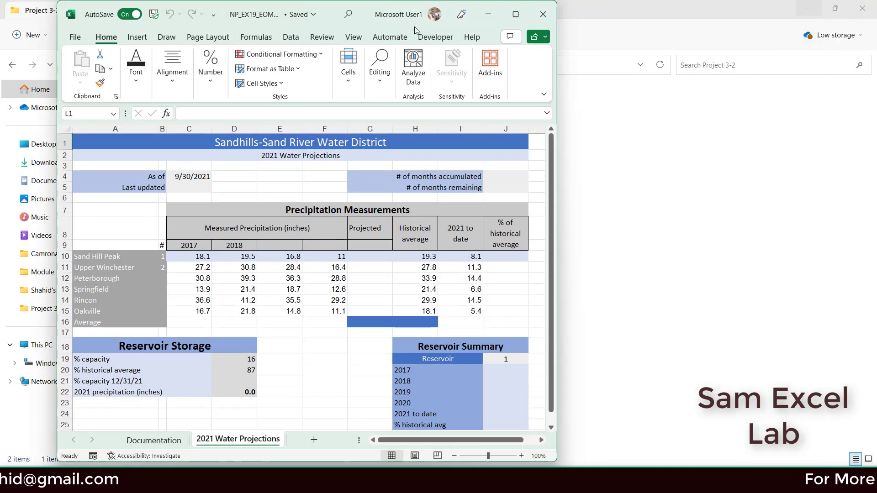
drag(332, 19, 271, 19)
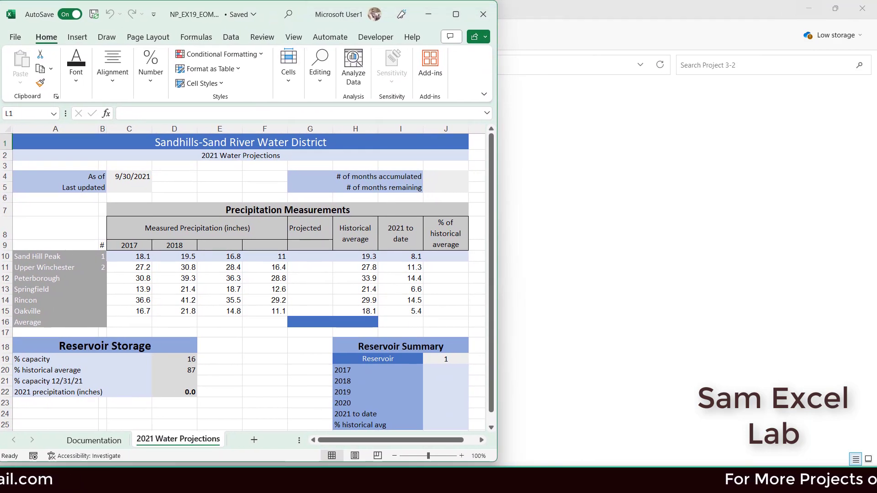
drag(257, 463, 258, 467)
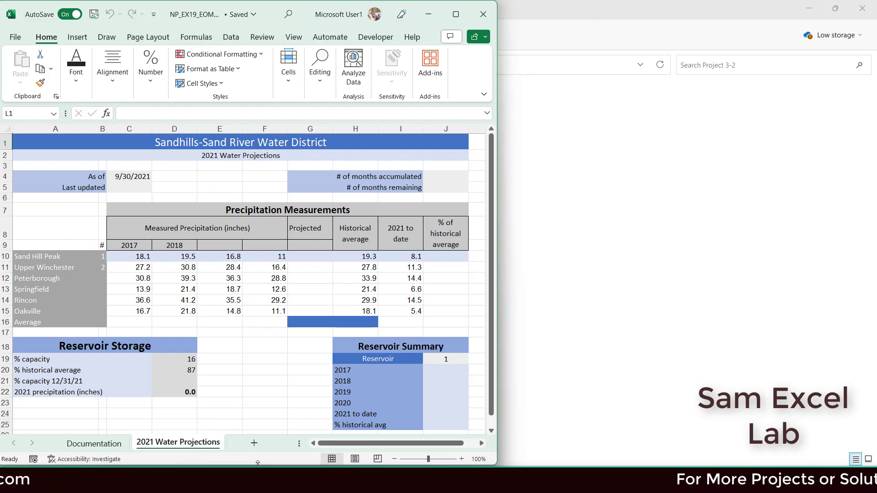
Place the Word instructions in a taller window beside Excel at 100% zoom, showing Project Steps.
key(alt+Tab)
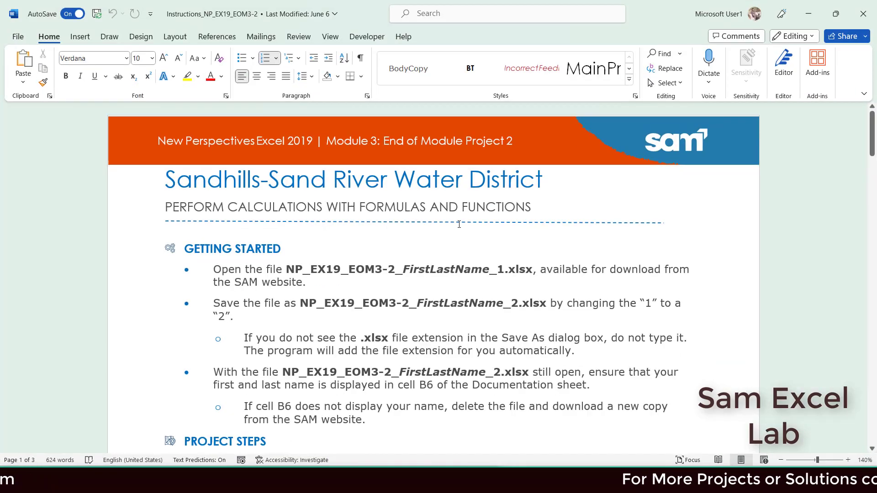
click(827, 8)
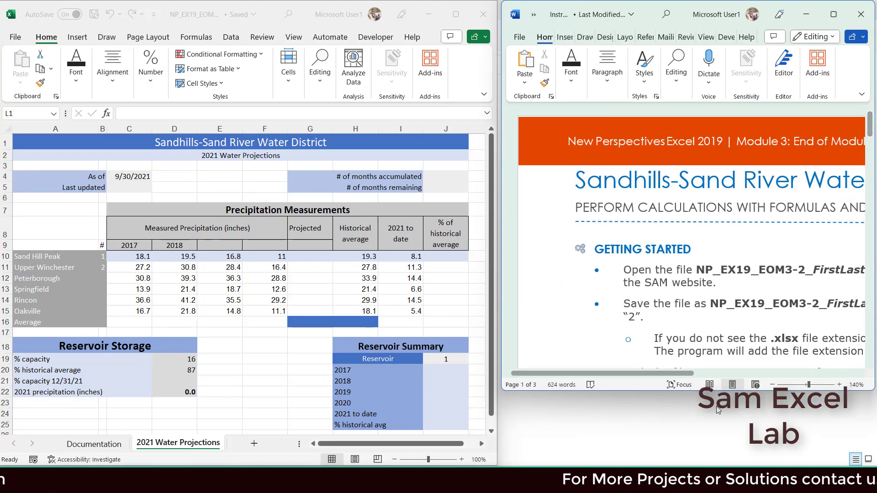
drag(711, 392, 762, 466)
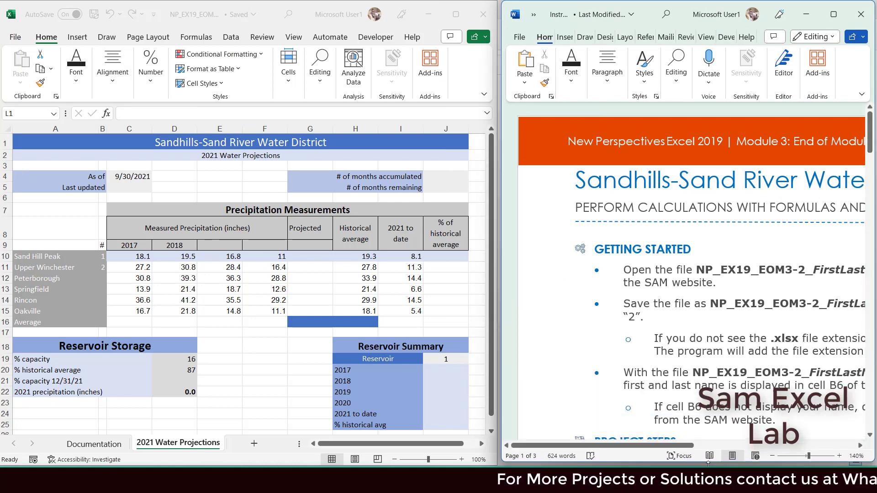
click(772, 460)
click(772, 460)
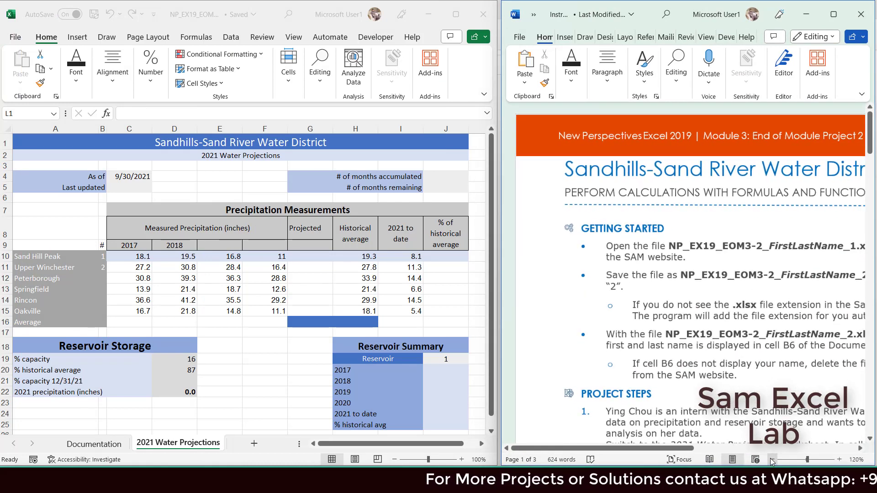
click(772, 460)
drag(714, 452, 765, 452)
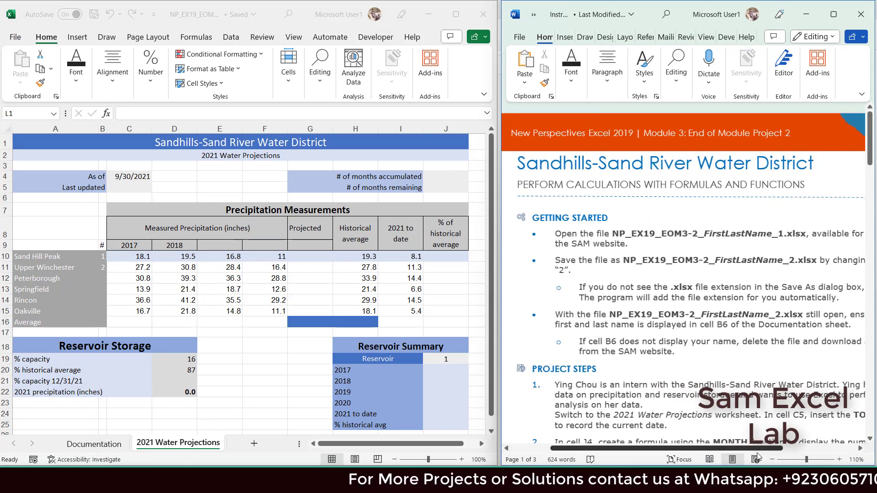
click(773, 459)
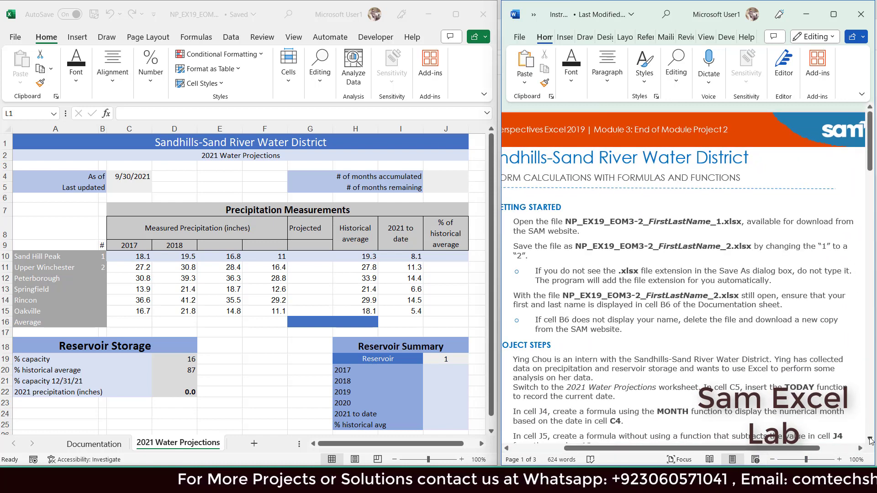
click(870, 440)
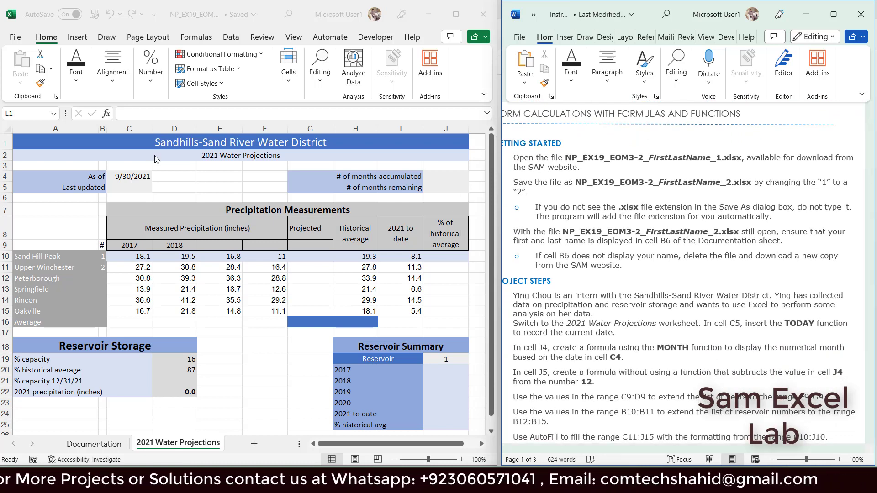
click(118, 197)
Begin a formula in C5, abandon it, and select the first project step in Word.
click(126, 186)
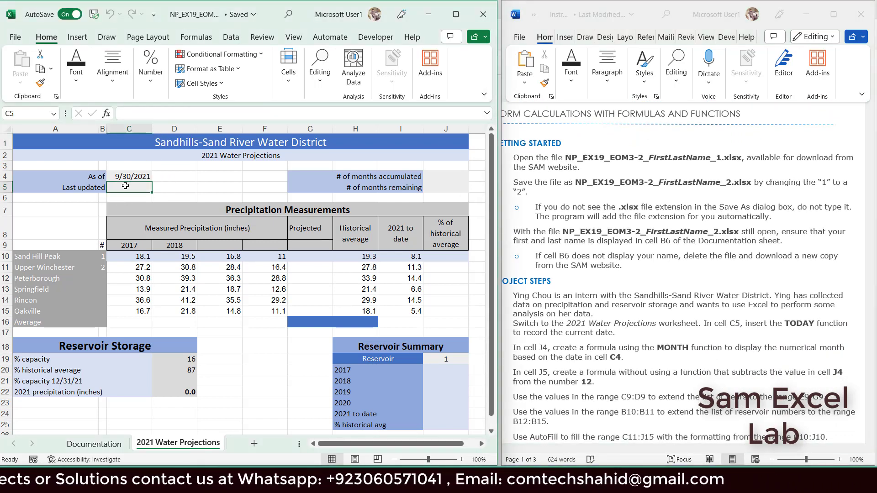
text(=)
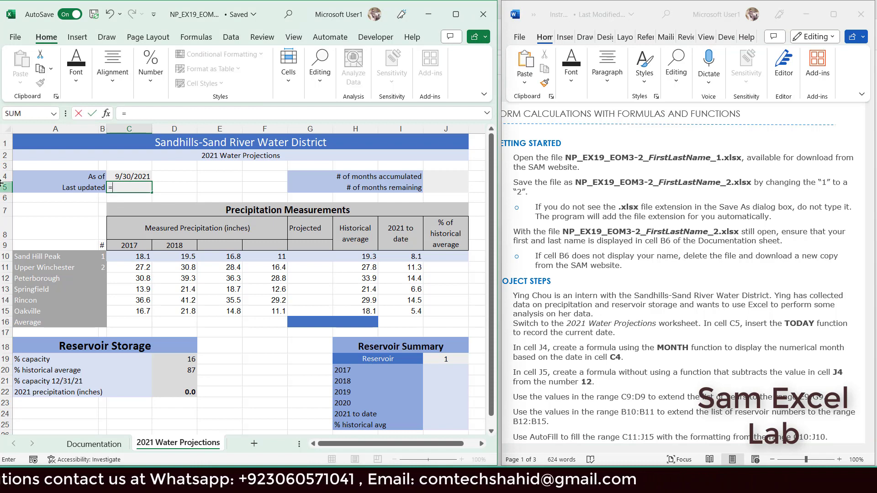
text(To)
key(Down)
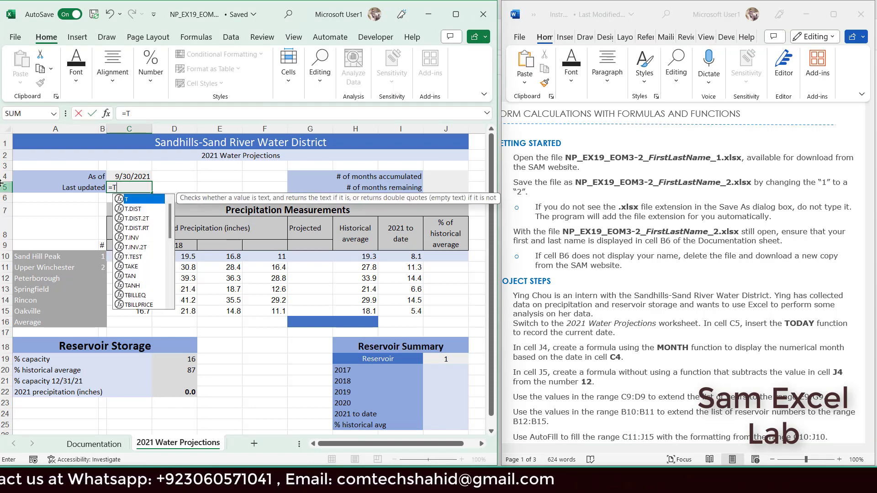
key(Tab)
key(Return)
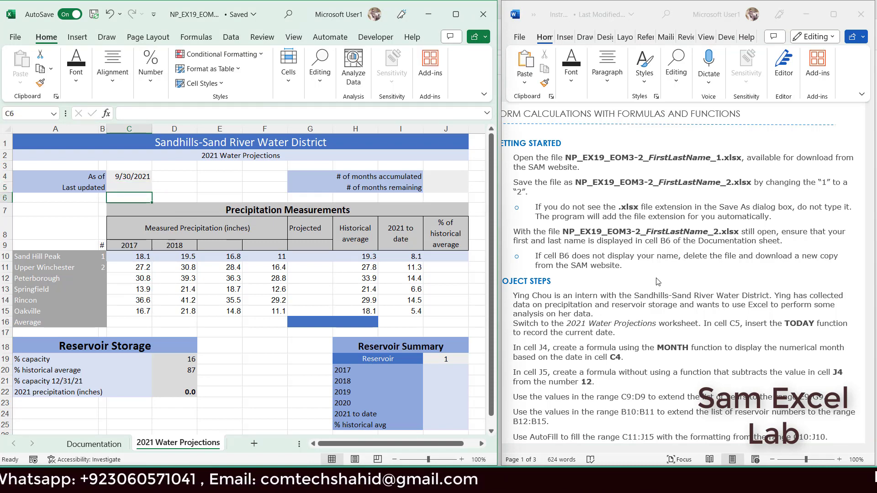
click(658, 281)
mouse_move(626, 332)
mouse_down()
mouse_move(539, 279)
mouse_move(520, 282)
mouse_up()
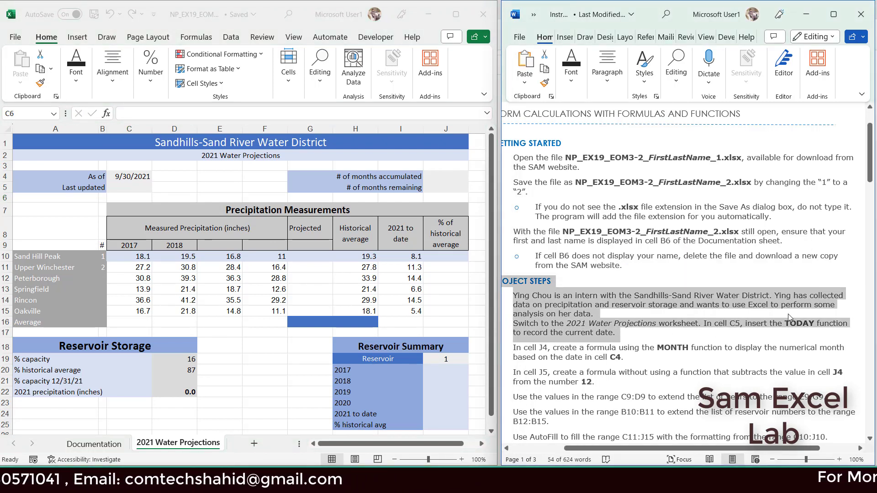
Enter =TODAY() in cell C5 so it shows 9/12/2023.
click(133, 188)
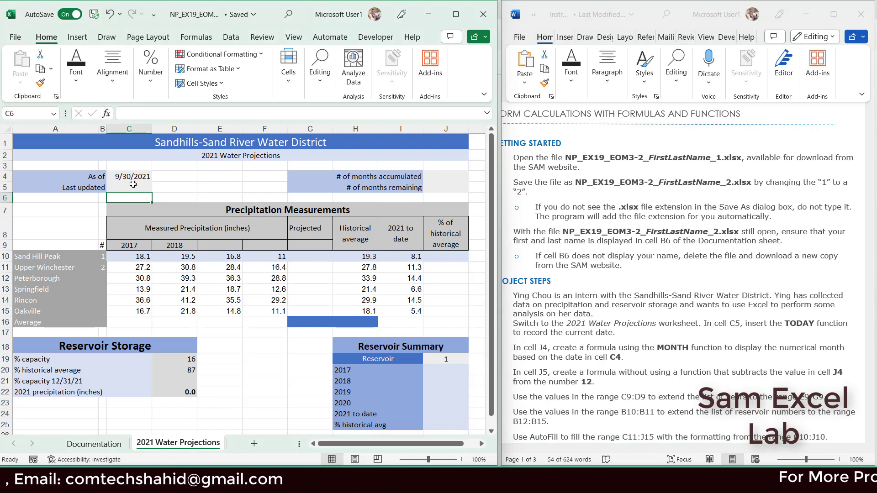
click(132, 185)
text(=T)
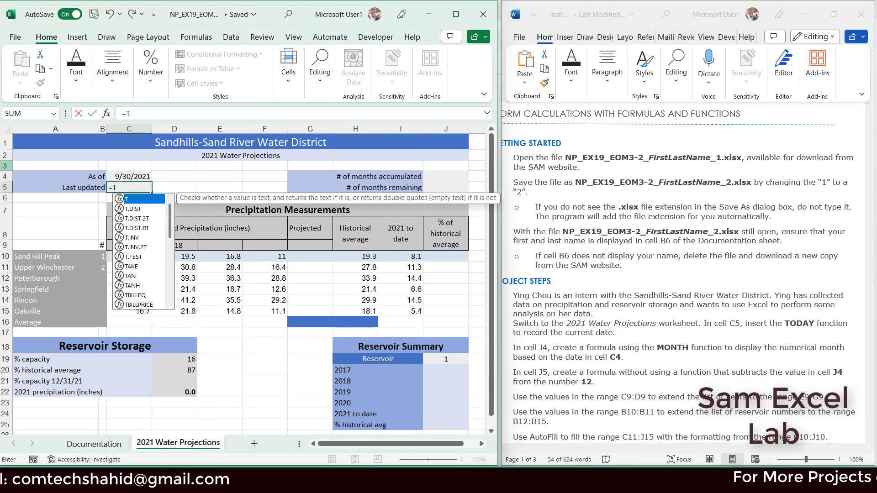
text(od)
key(Tab)
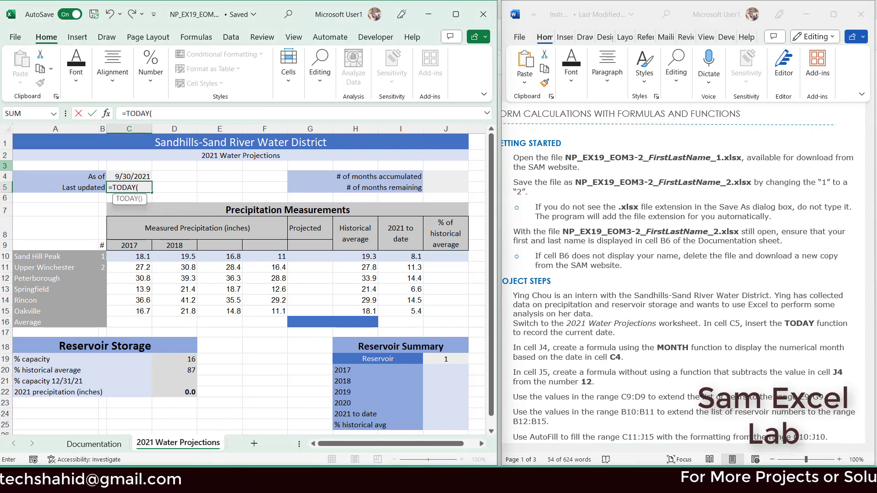
key(Return)
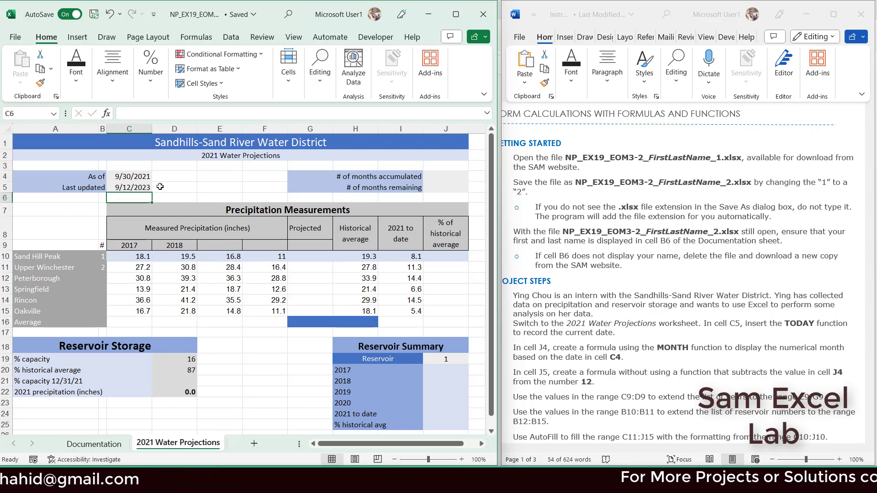
click(142, 184)
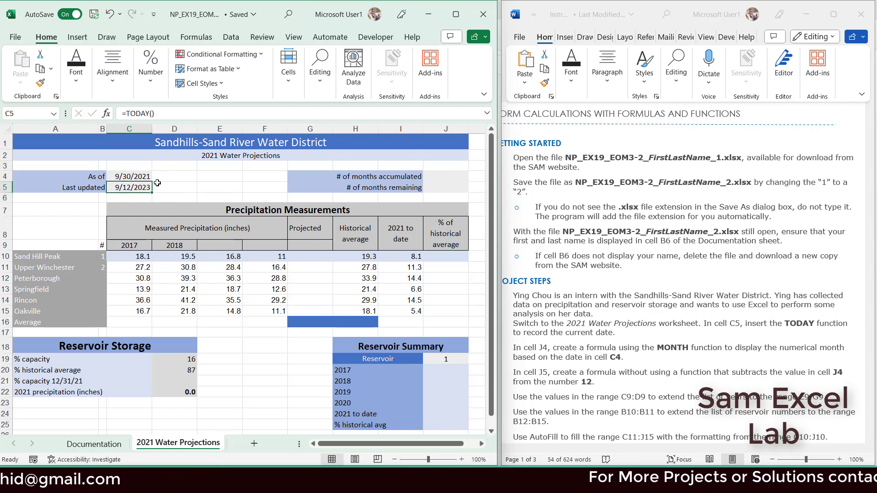
Highlight the completed C5 step yellow in the Word instructions.
triple_click(623, 330)
click(571, 68)
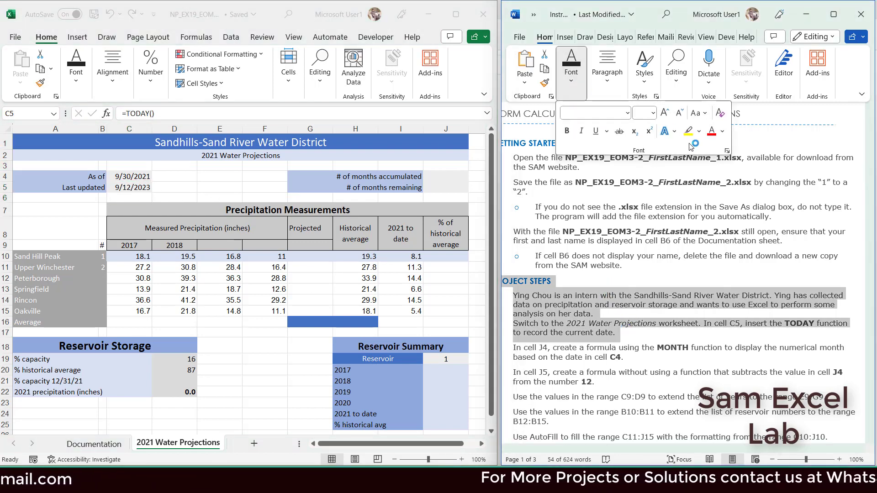
click(689, 131)
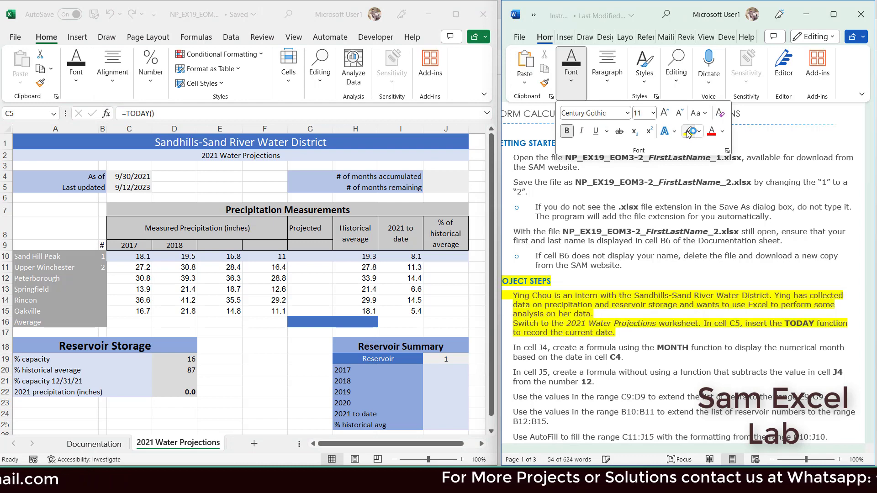
click(629, 361)
drag(629, 360, 517, 338)
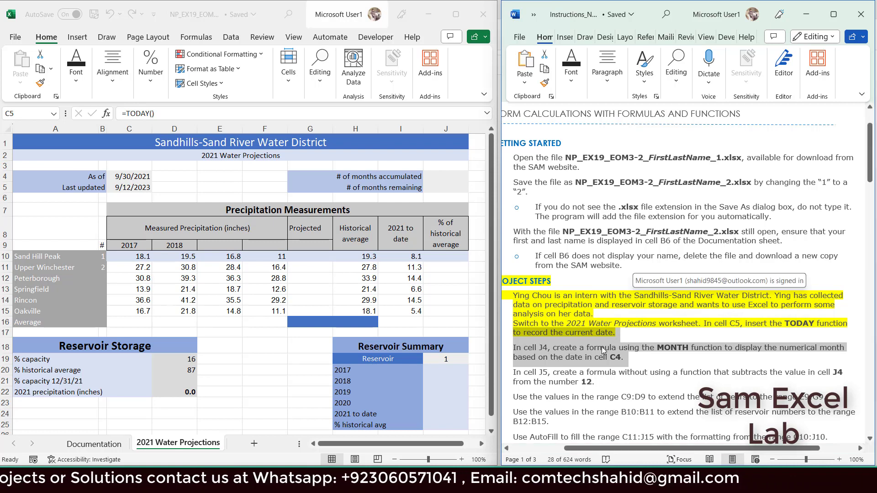
Enter =MONTH(C4) in cell J4 so it shows 9.
click(446, 177)
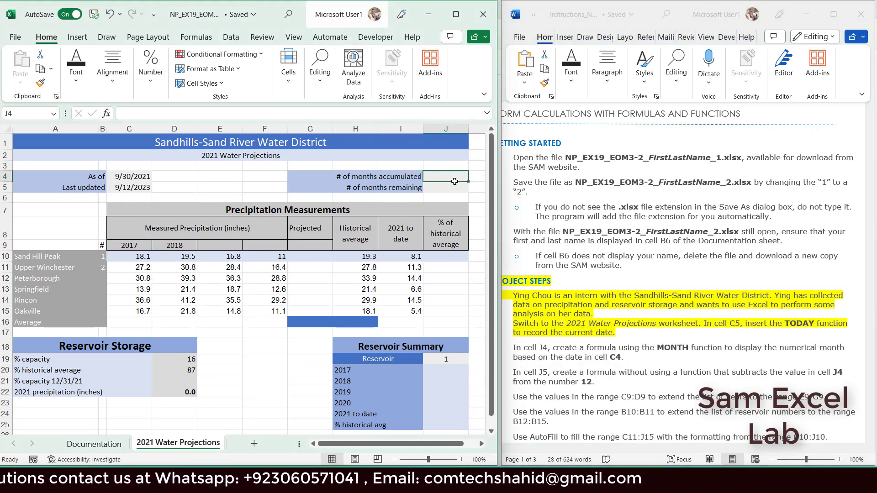
text(=m)
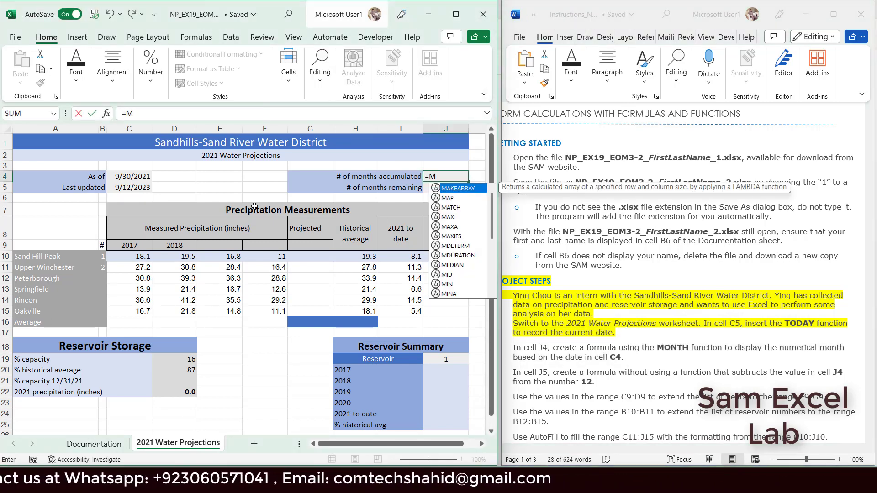
text(ont)
key(Tab)
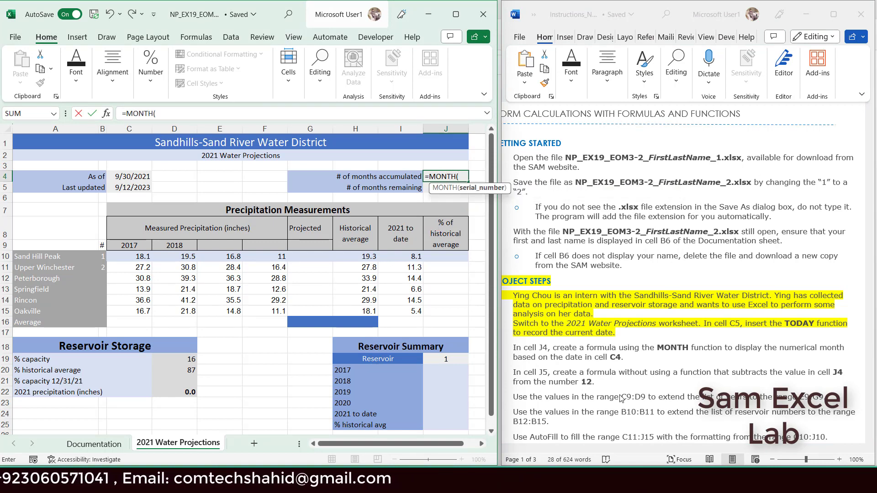
text(C)
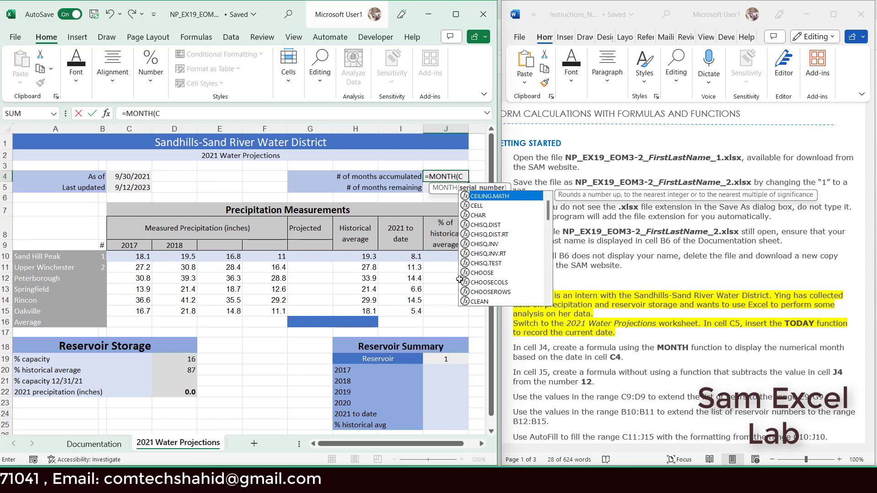
text(4)
key(Return)
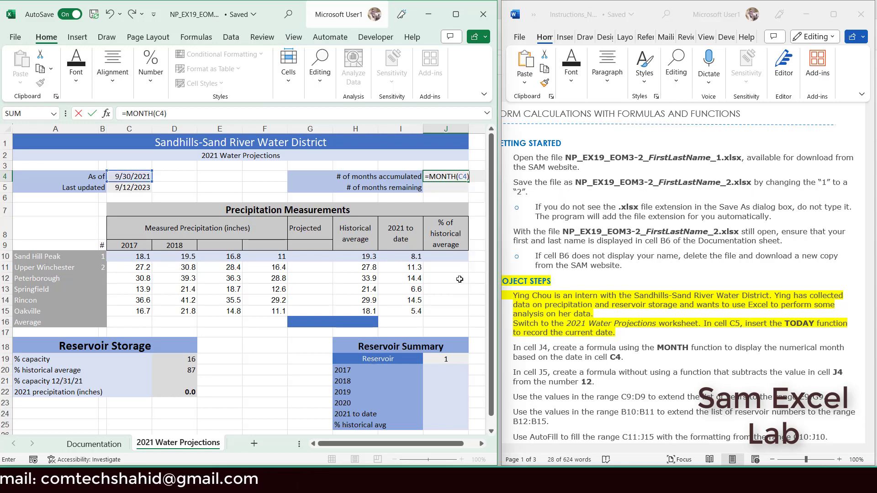
click(446, 177)
Highlight the J4 MONTH step yellow in the Word instructions.
triple_click(636, 359)
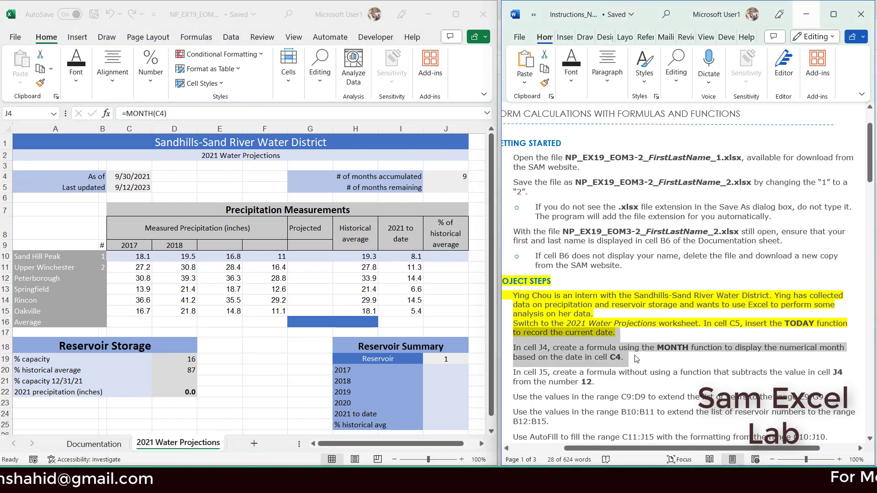
click(571, 69)
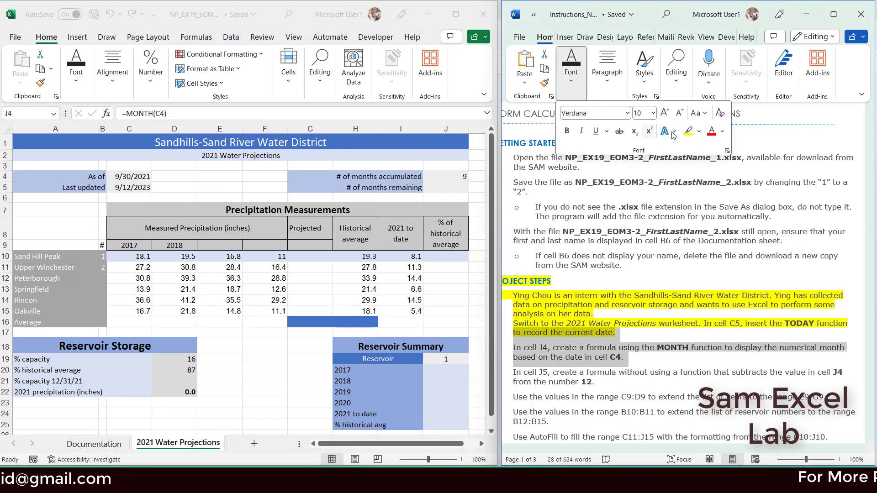
click(689, 131)
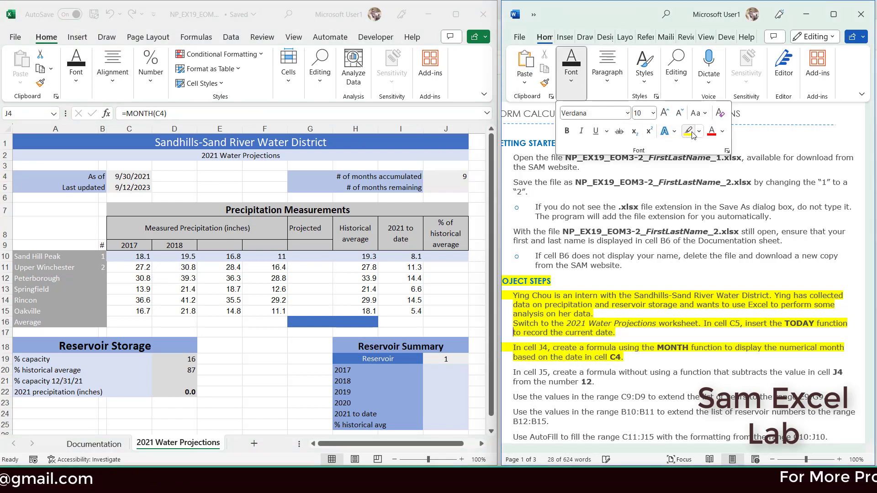
click(604, 383)
drag(566, 380, 518, 370)
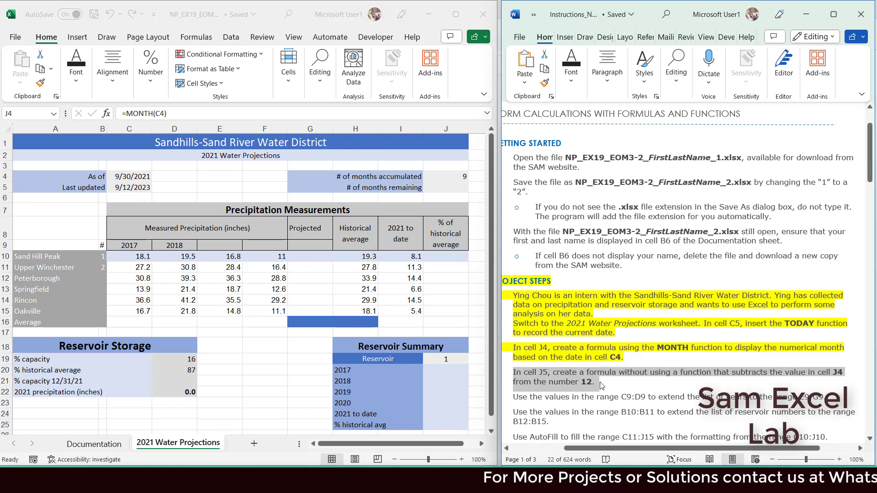
Enter =12-J4 in cell J5, showing 3 months remaining.
click(454, 179)
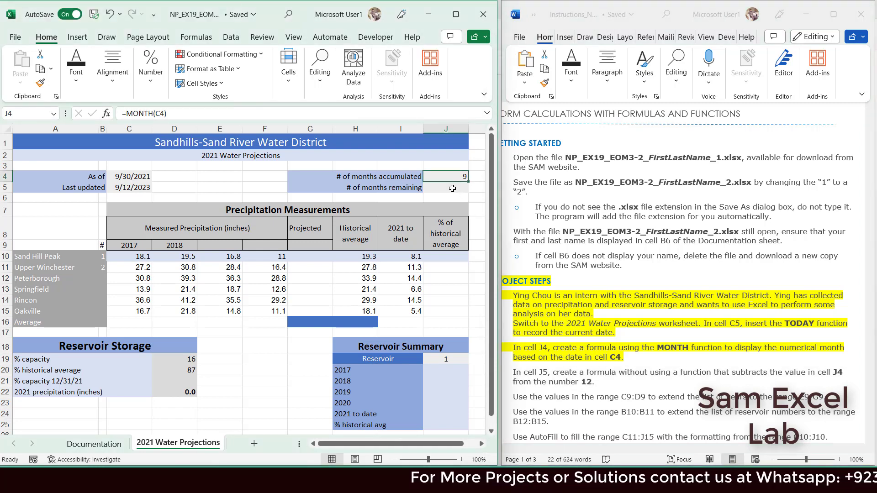
click(452, 188)
text(=12-)
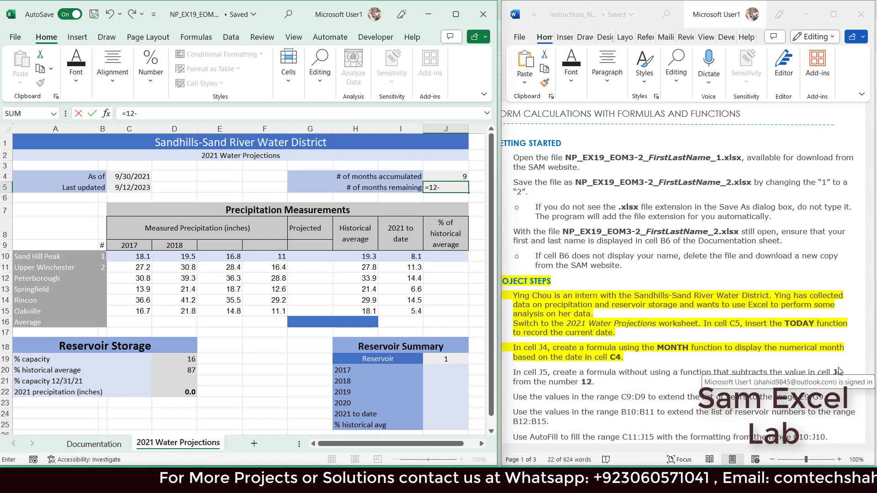
text(J)
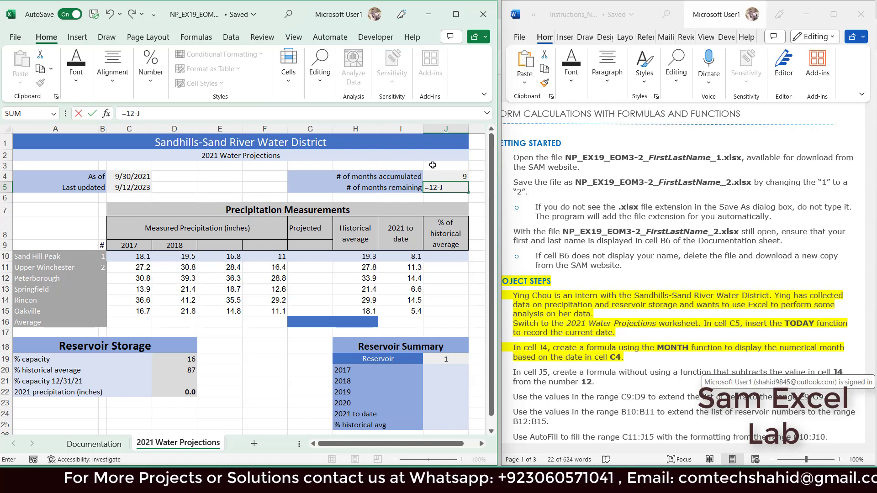
text(4)
key(Return)
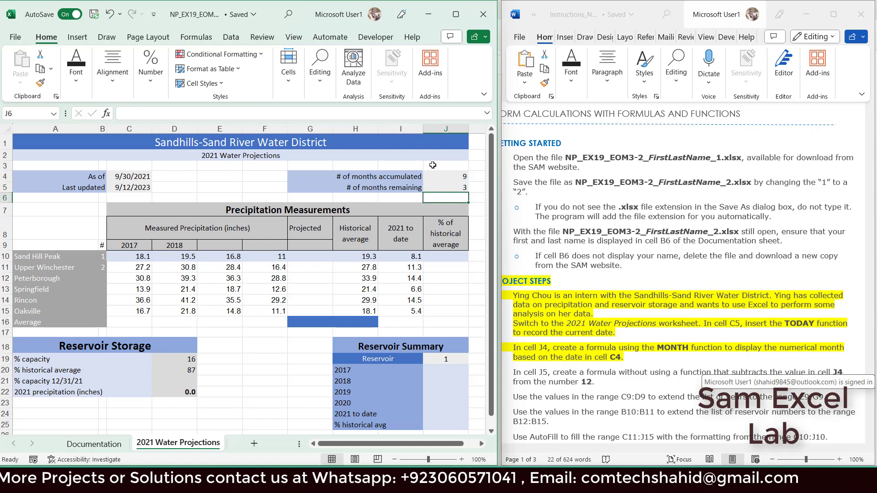
click(446, 188)
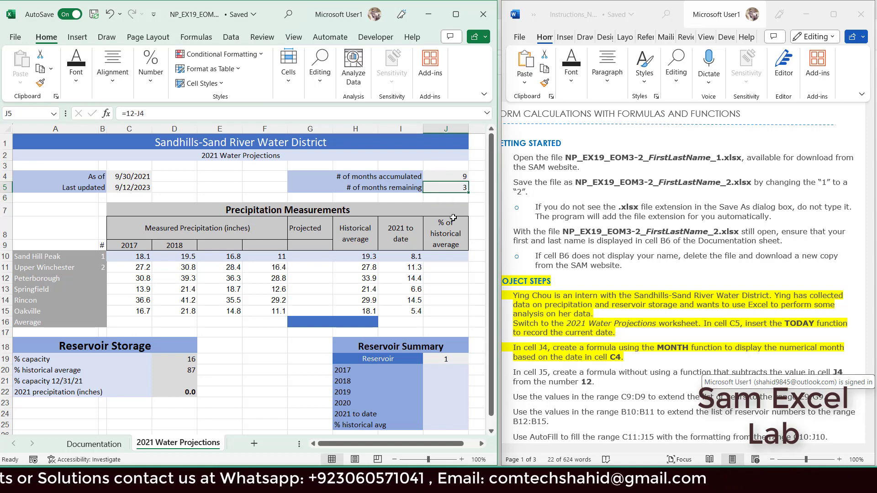
Highlight the J5 instruction yellow in Word.
mouse_move(513, 372)
mouse_down()
mouse_move(603, 388)
mouse_move(514, 357)
mouse_up()
click(603, 387)
click(569, 347)
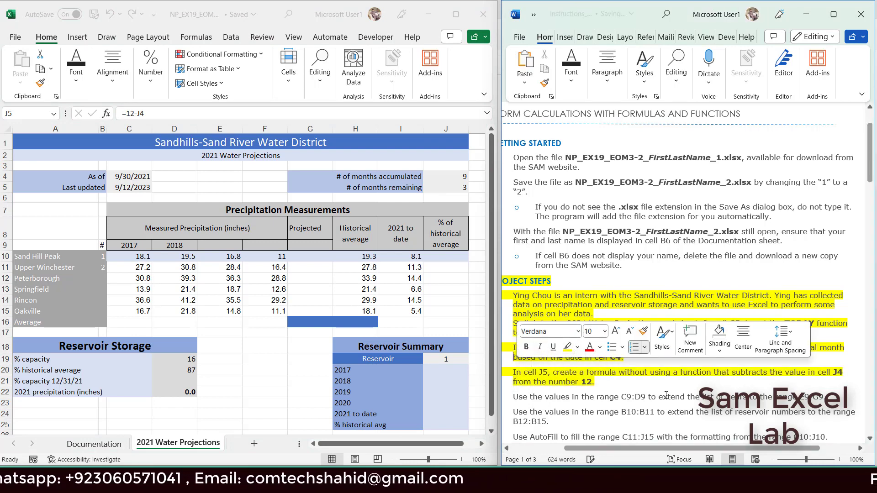
Fill the year headers from C9:D9 across to G9, giving 2017 through 2021.
scroll(669, 387, down, 3)
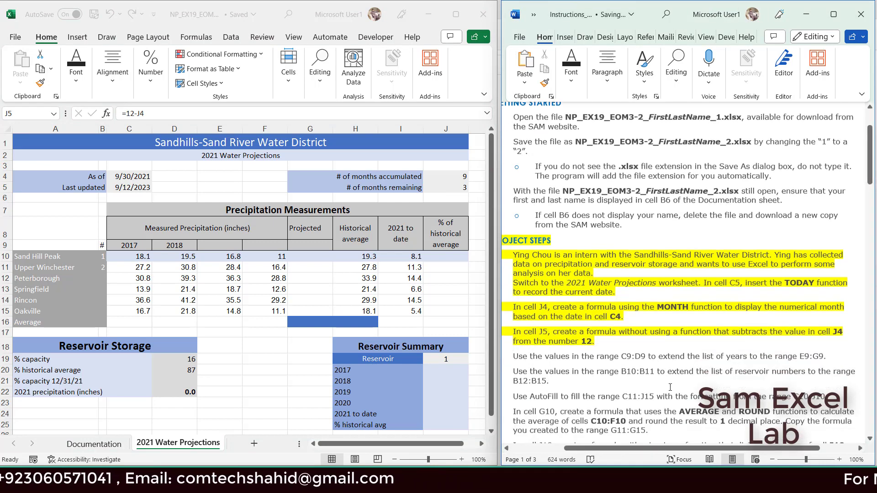
scroll(669, 388, down, 3)
scroll(670, 387, up, 2)
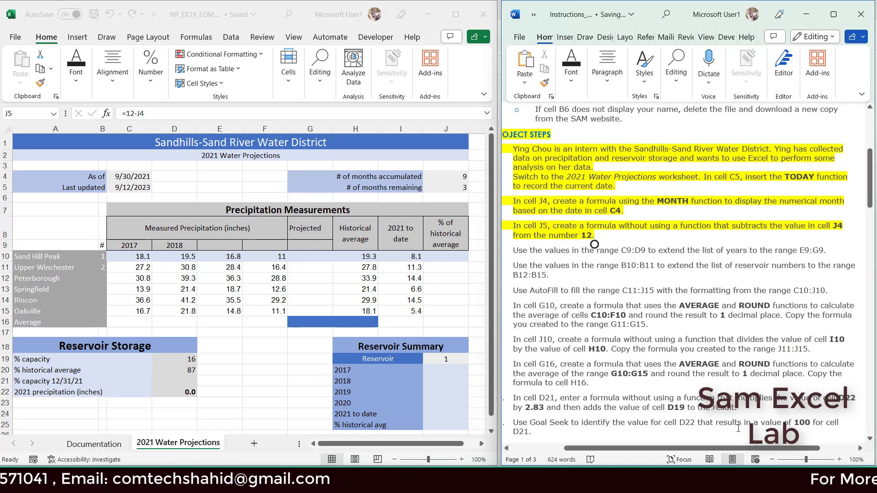
click(549, 274)
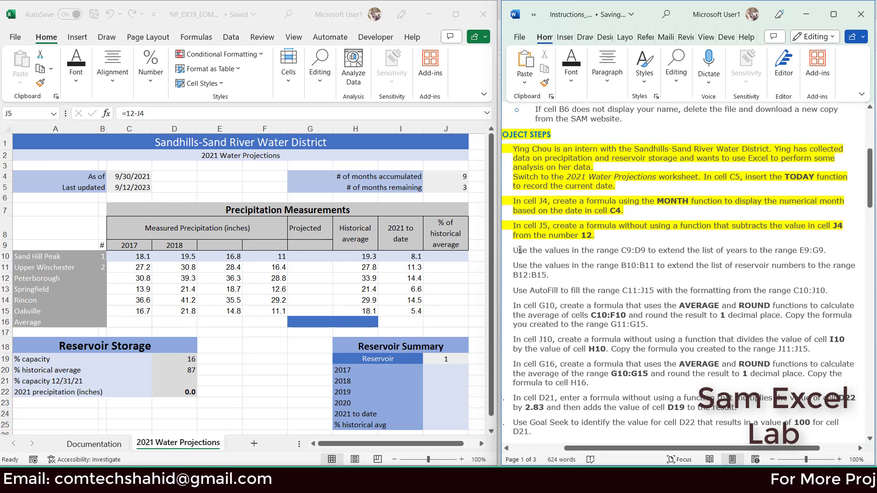
drag(513, 251, 741, 242)
key(Left)
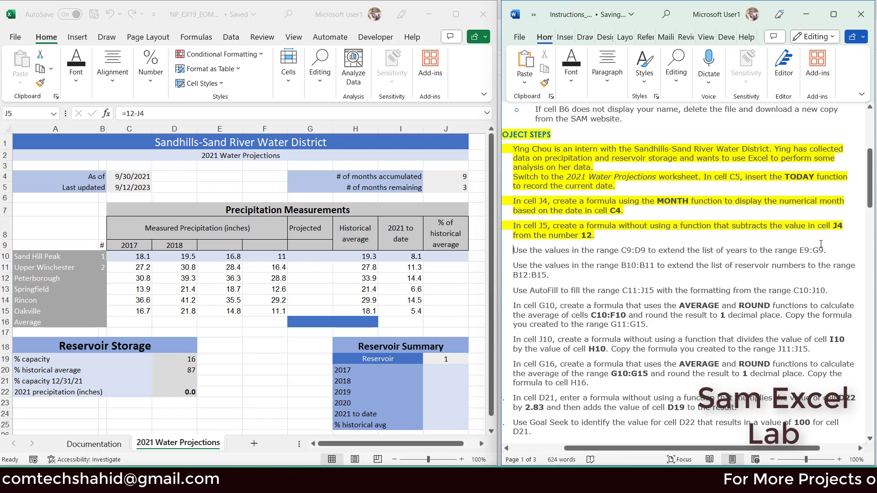
shift+click(828, 248)
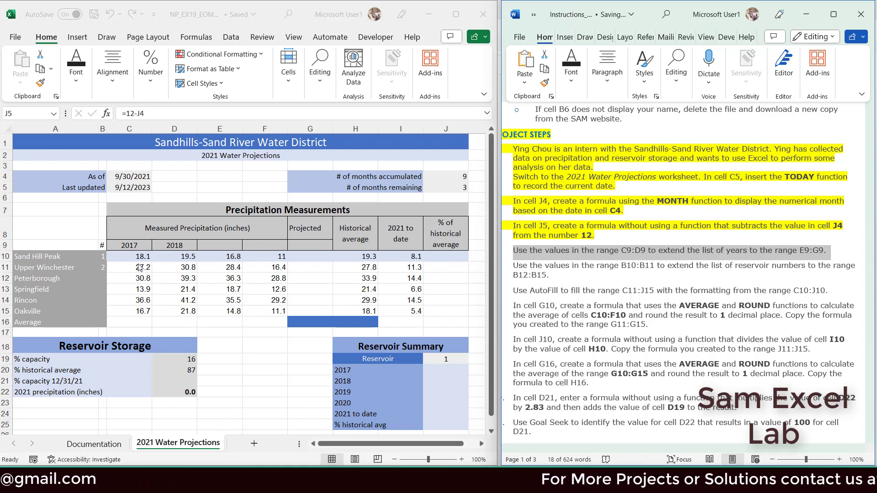
click(121, 245)
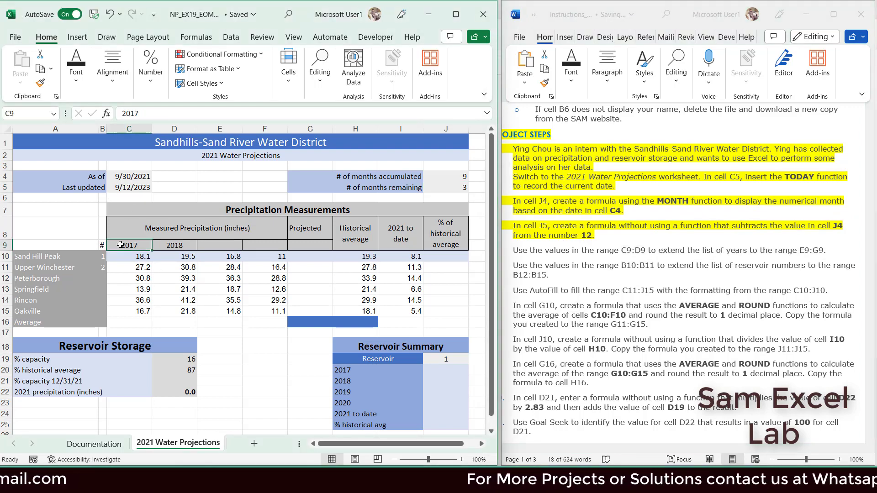
drag(143, 247, 316, 257)
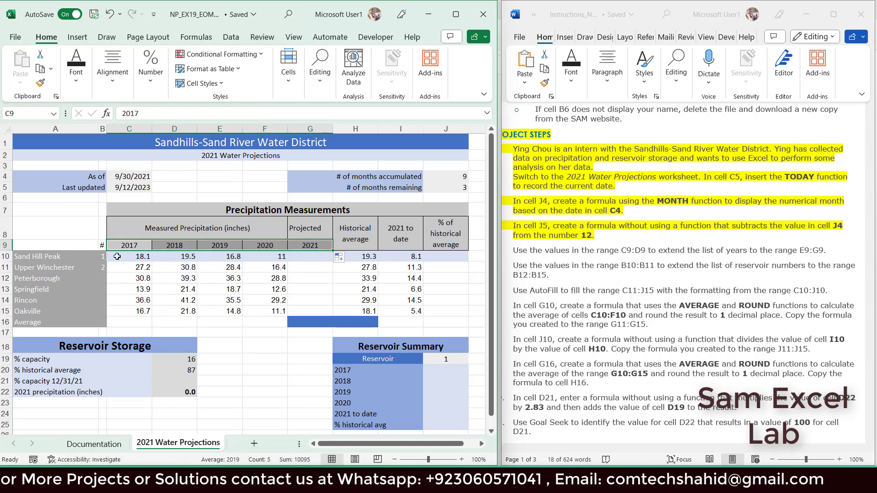
Highlight the C9:D9 fill step yellow in the Word instructions.
click(668, 255)
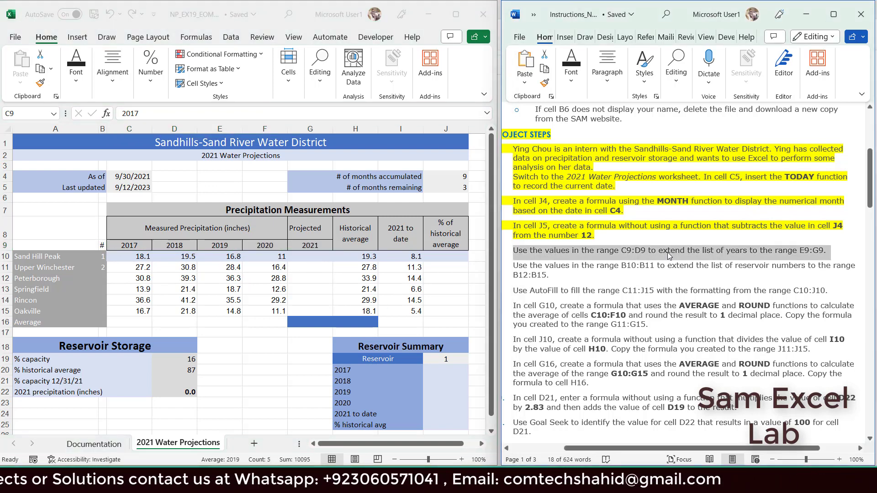
click(574, 80)
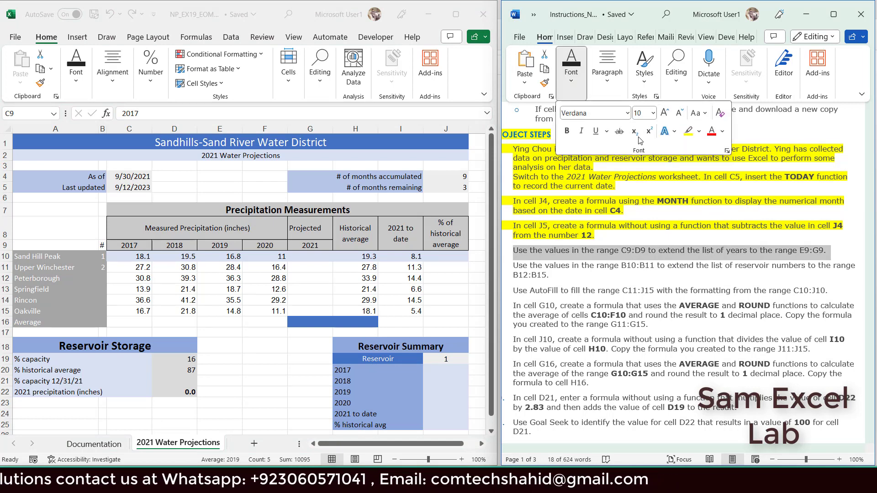
click(688, 136)
click(563, 278)
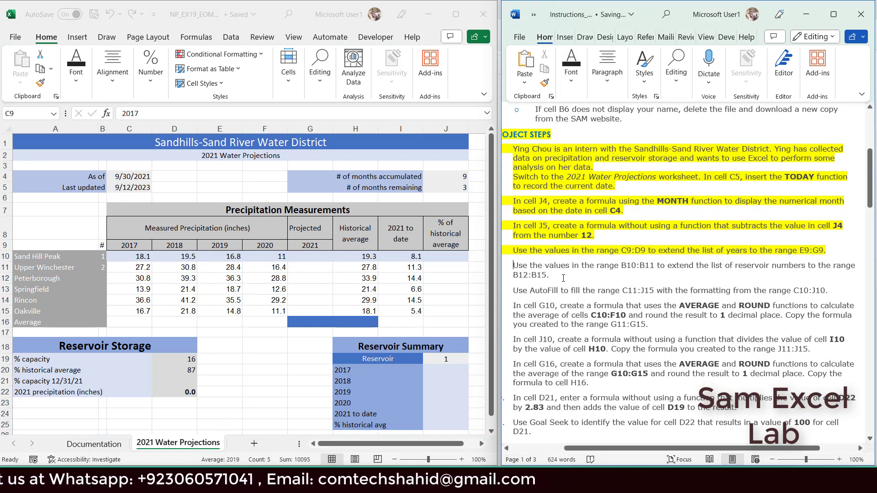
shift+click(513, 251)
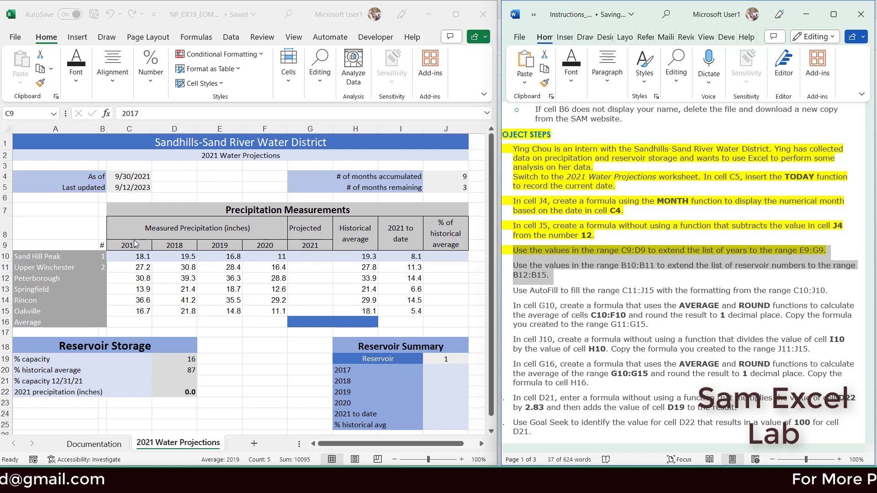
Fill reservoir numbers 1 through 7 down B10:B16, undoing a mistaken copy first.
click(102, 257)
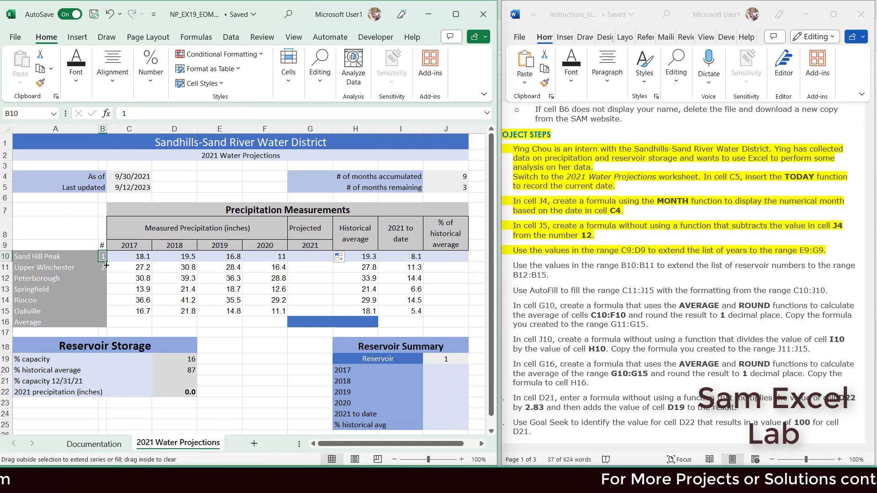
drag(106, 262, 106, 271)
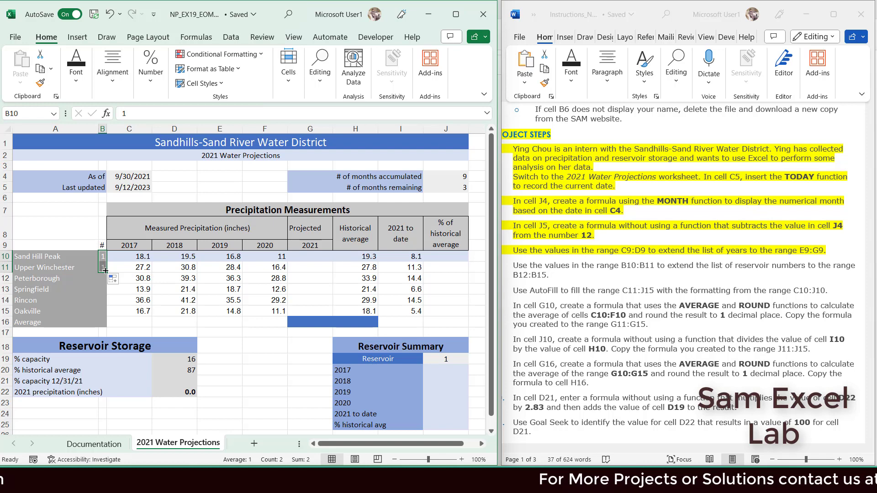
key(ctrl+z)
drag(103, 255, 110, 323)
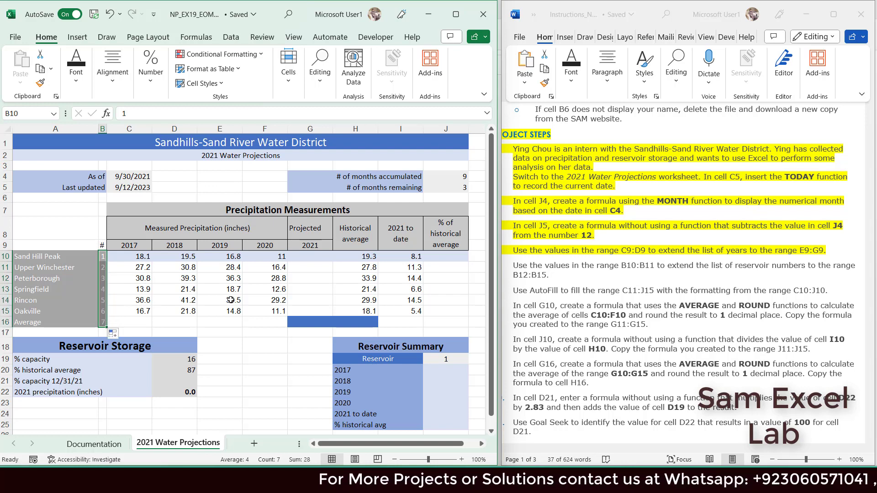
Highlight the B10:B11 step yellow in the Word instructions.
drag(600, 251, 569, 276)
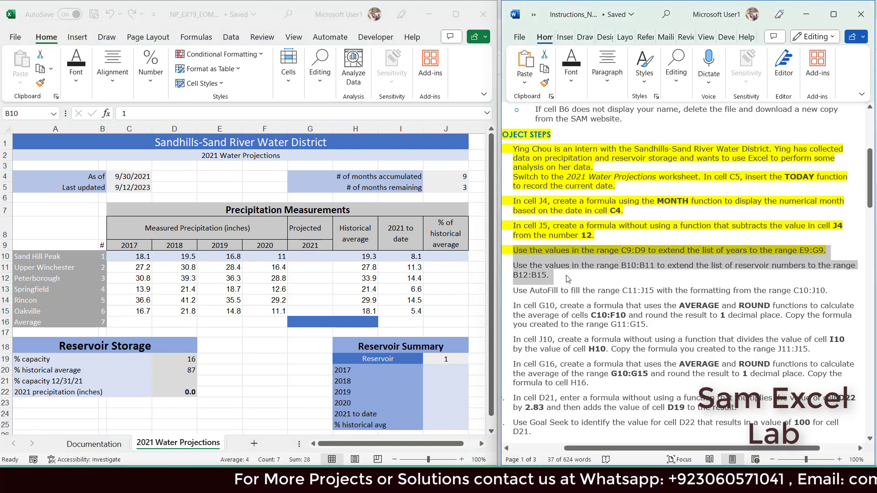
click(574, 90)
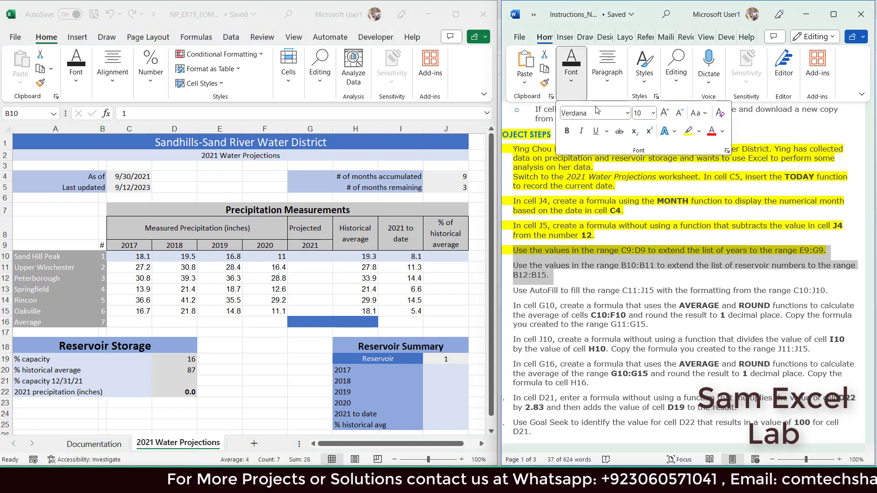
click(688, 131)
click(661, 274)
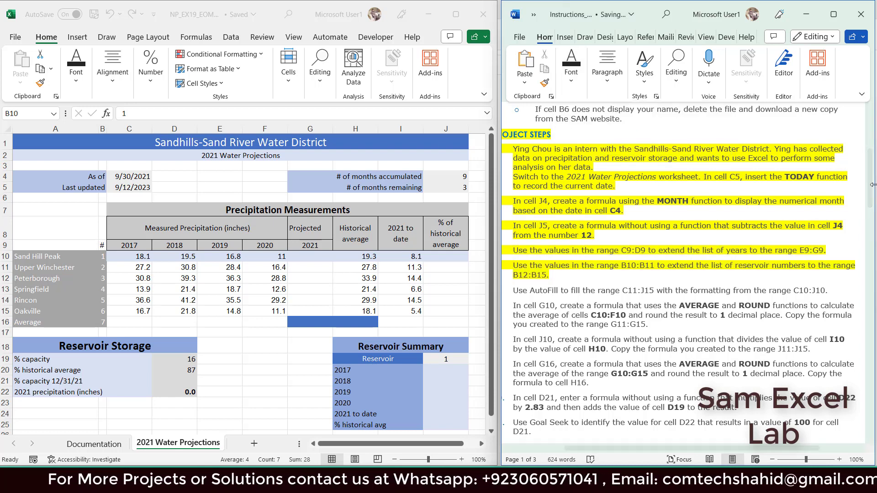
drag(872, 189, 872, 210)
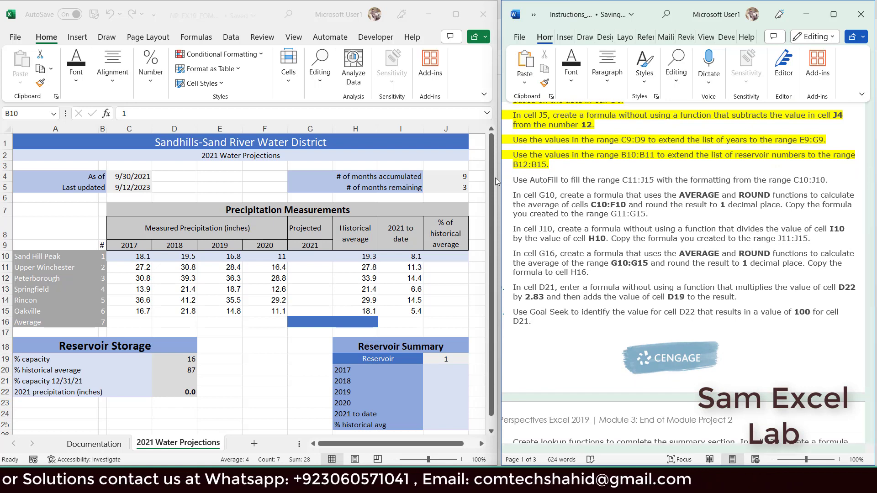
key(Home)
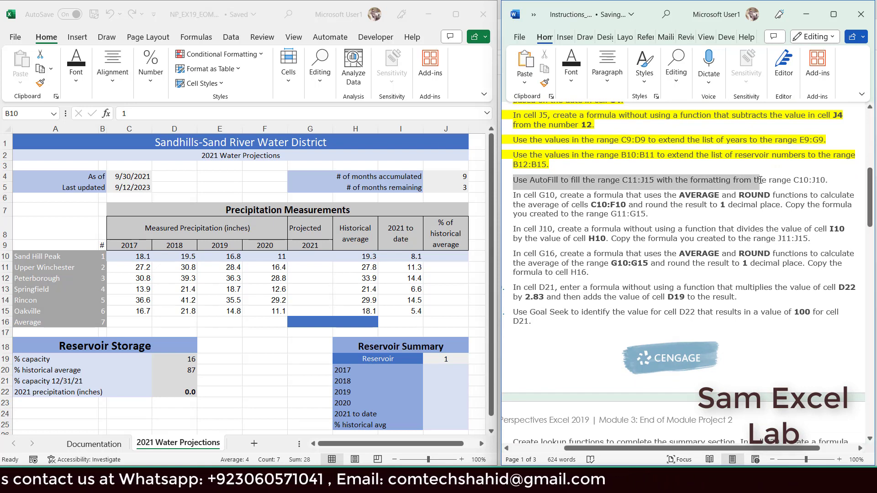
Paint row 10's light-blue formatting from C10:J10 onto C11:J15 with Format Painter.
triple_click(696, 178)
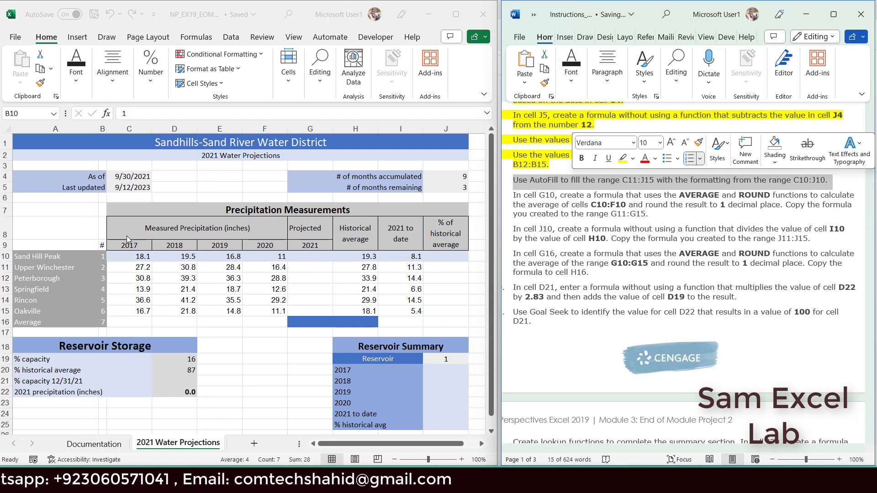
click(5, 267)
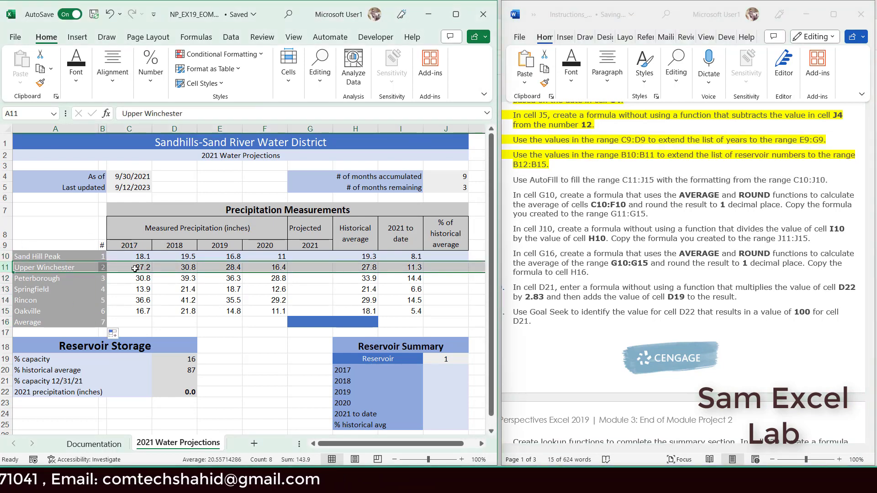
click(135, 269)
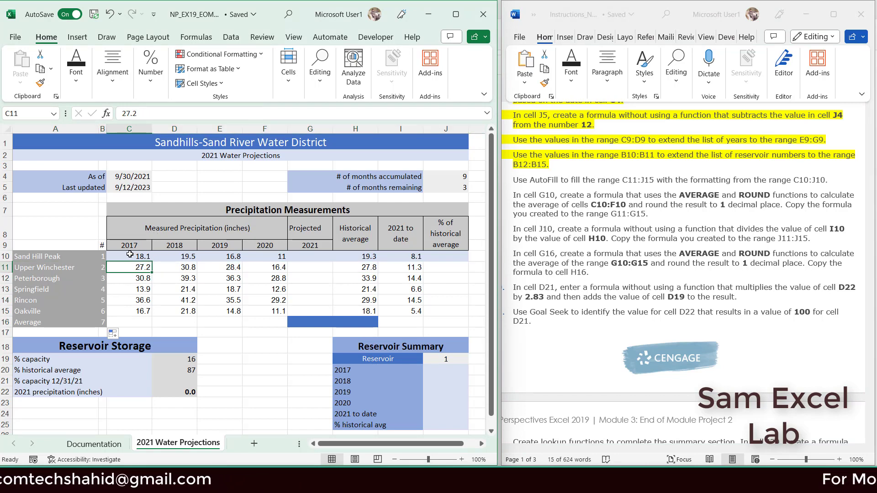
drag(130, 254, 446, 256)
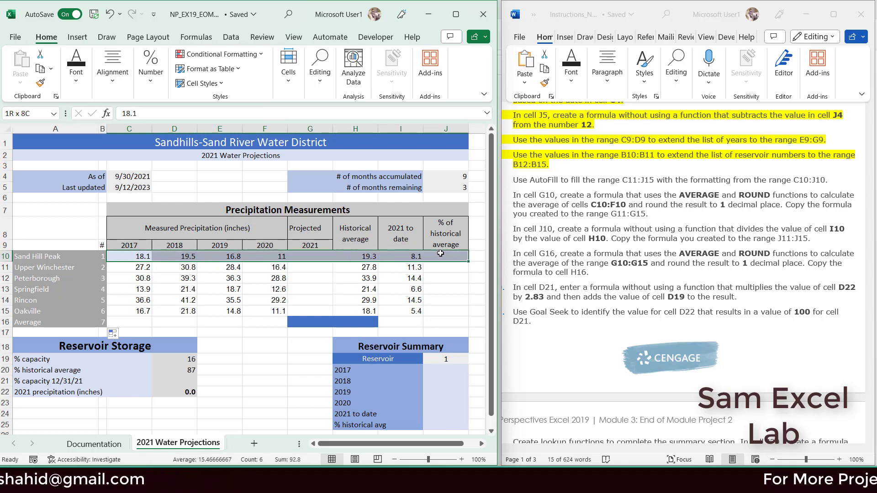
click(41, 83)
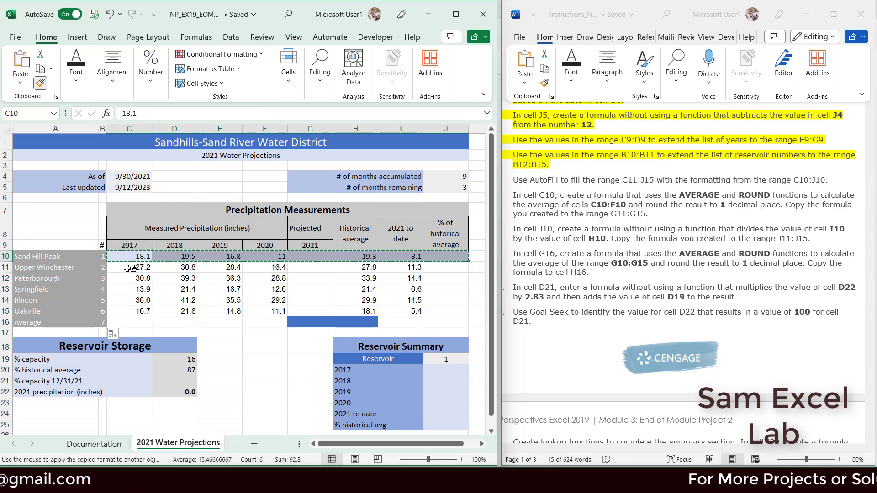
mouse_move(129, 268)
mouse_down()
mouse_move(410, 292)
mouse_move(445, 307)
mouse_up()
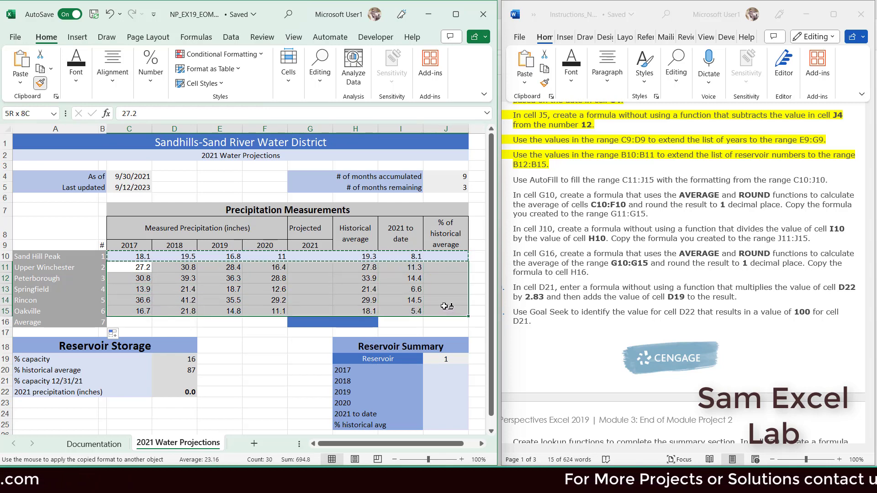
drag(445, 306, 448, 309)
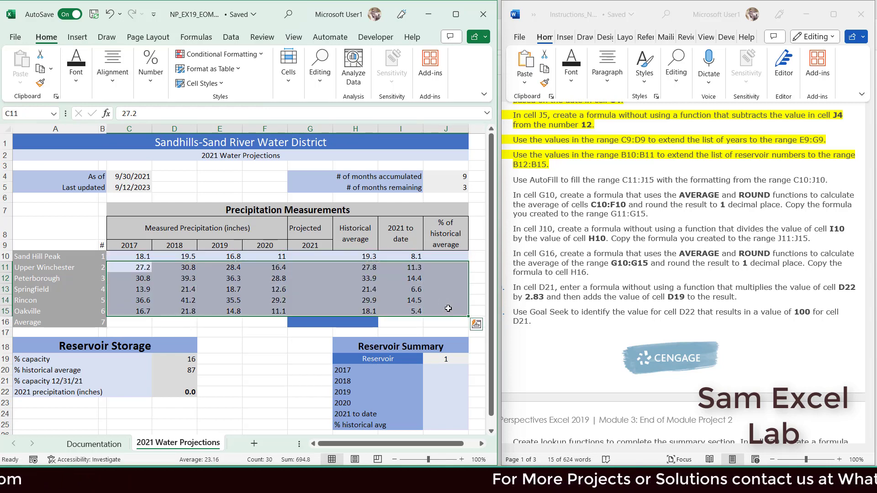
click(445, 333)
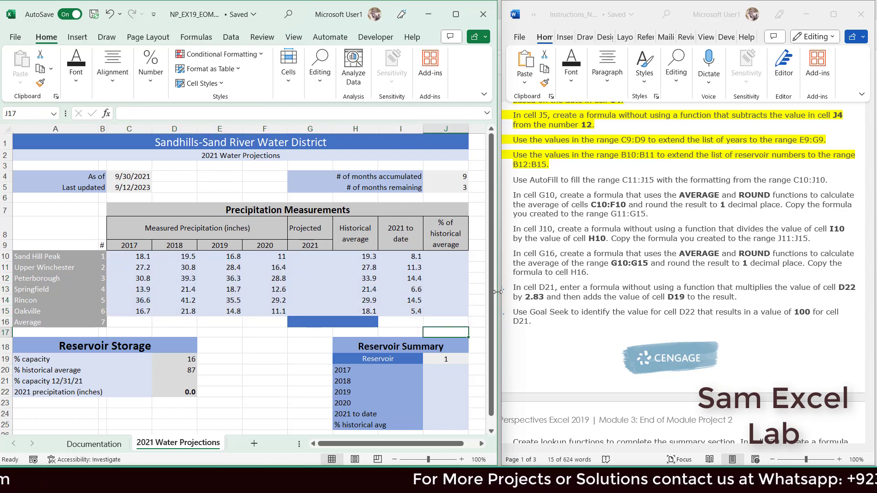
Highlight the 'Use AutoFill…' instruction yellow, then select the 'In cell G10…' paragraph.
triple_click(673, 176)
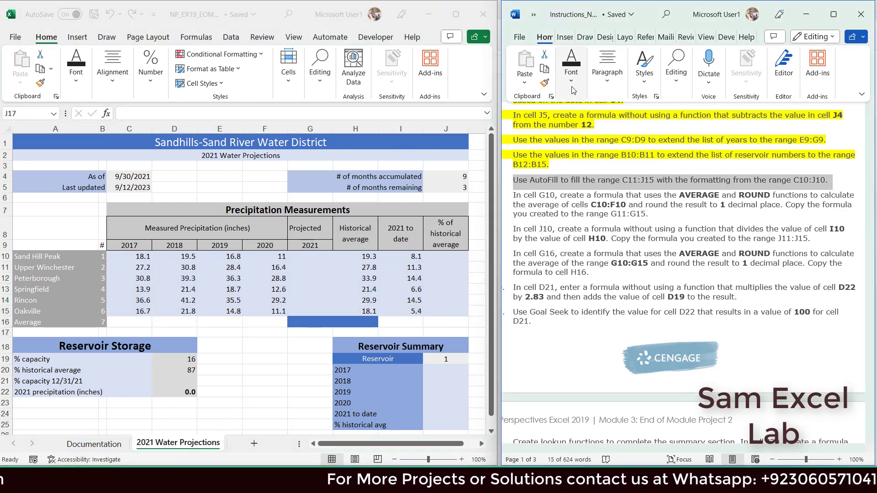
click(572, 73)
click(688, 131)
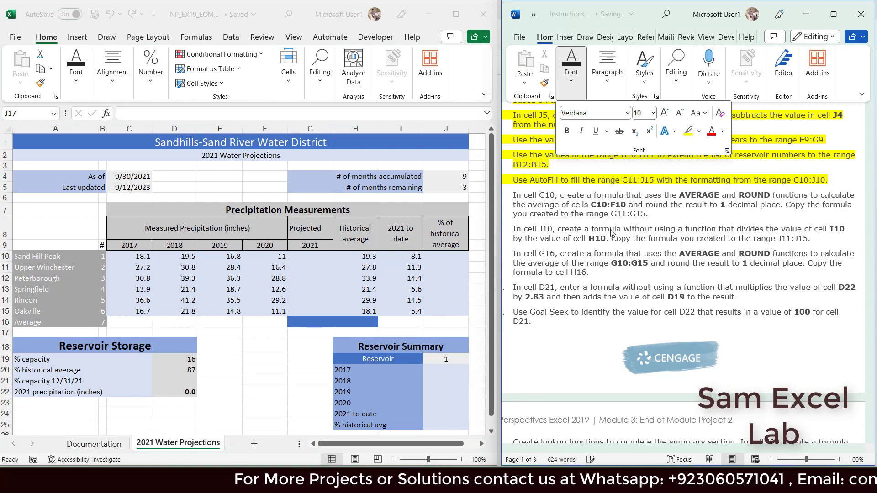
drag(649, 213, 535, 197)
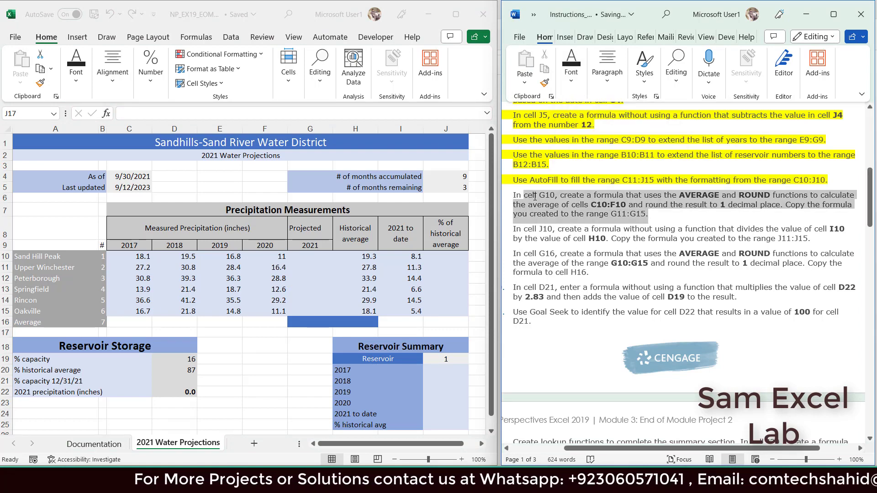
triple_click(613, 205)
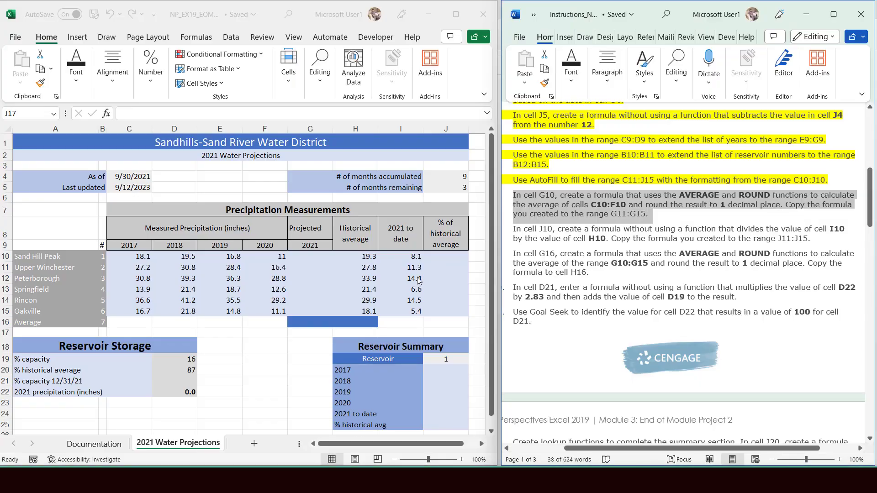
Enter =ROUND(AVERAGE(C10:F10),1) in G10, giving 16.4.
click(311, 256)
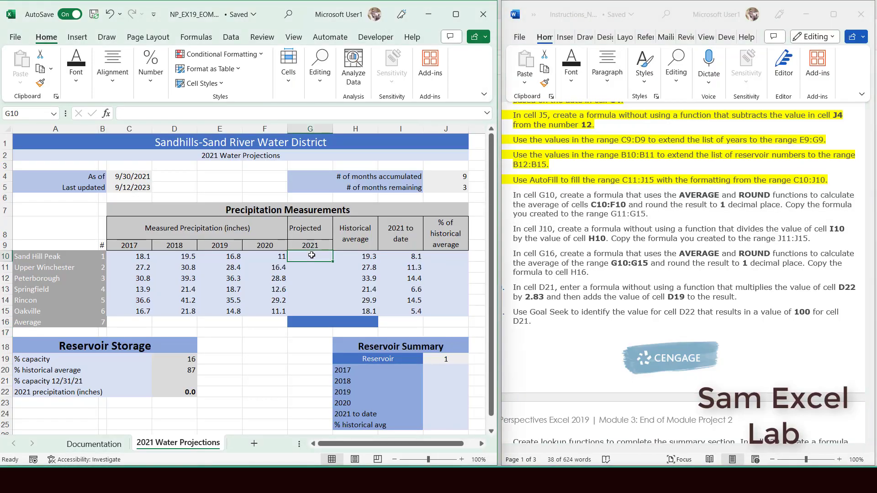
text(=)
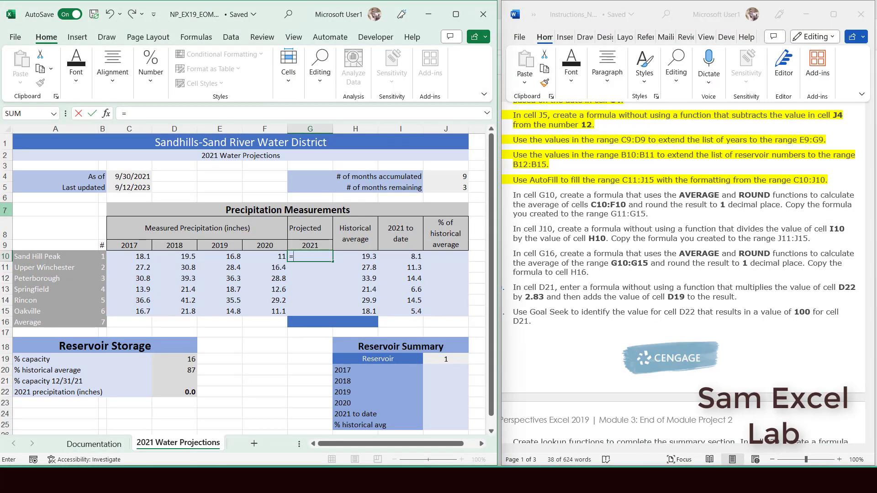
text(rou)
key(Right)
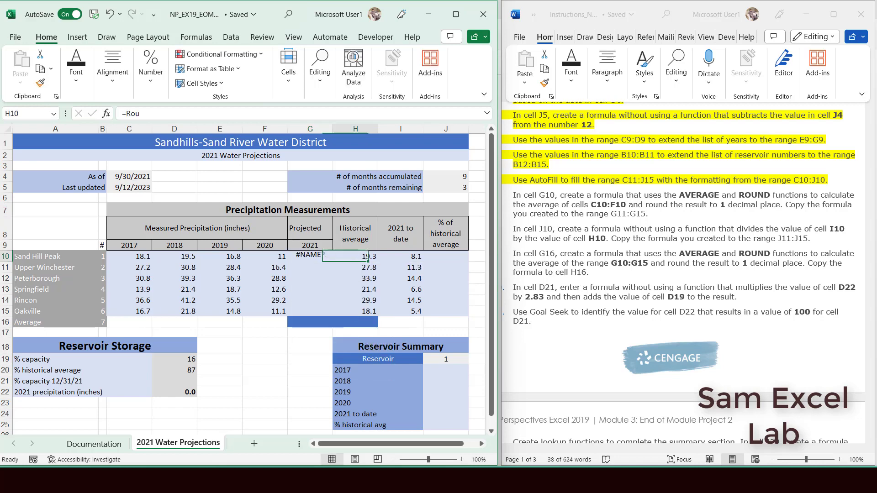
click(310, 256)
text(=)
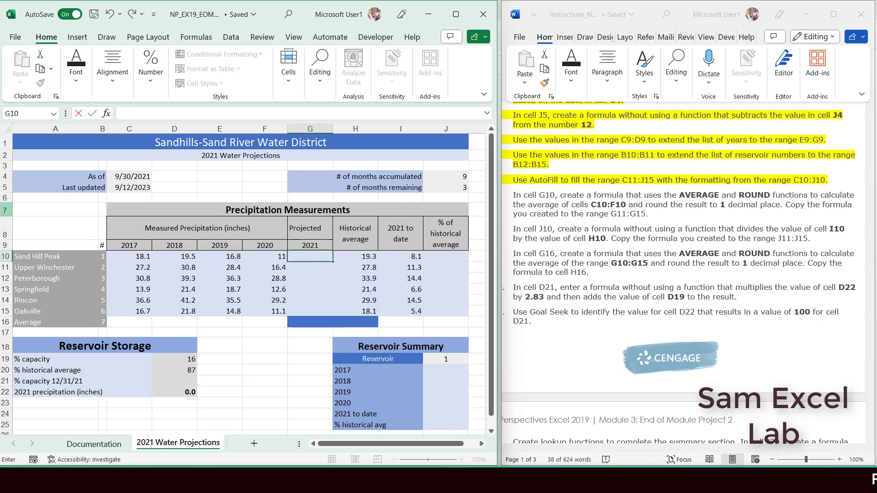
text(Round)
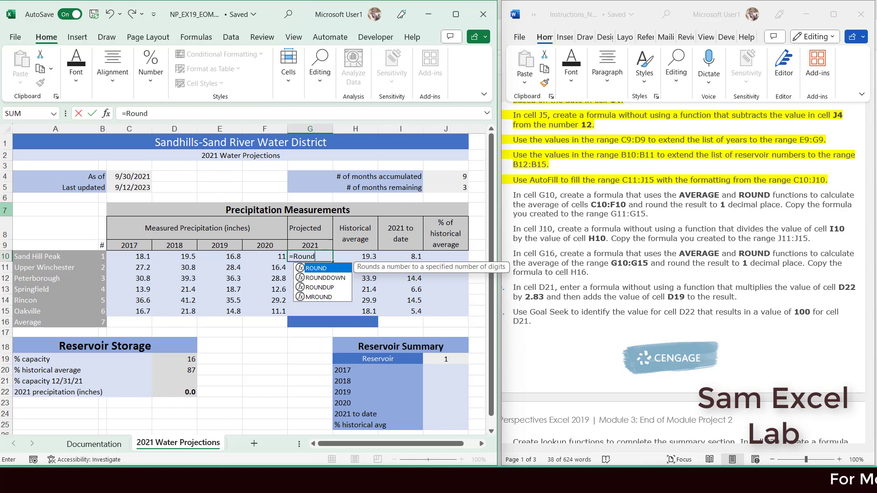
key(Tab)
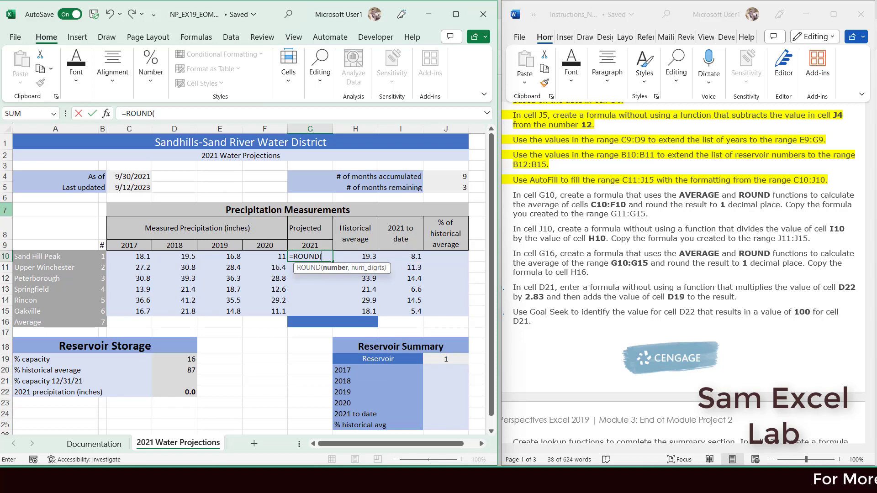
text(Av)
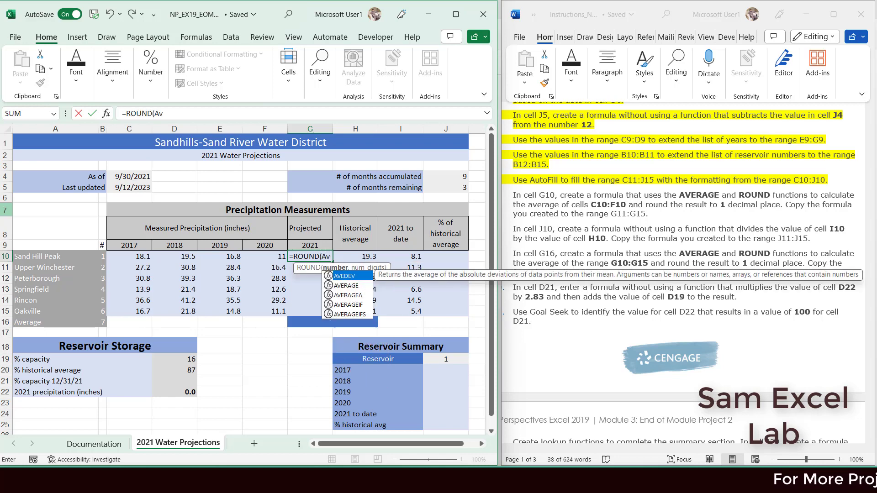
text(er)
key(Tab)
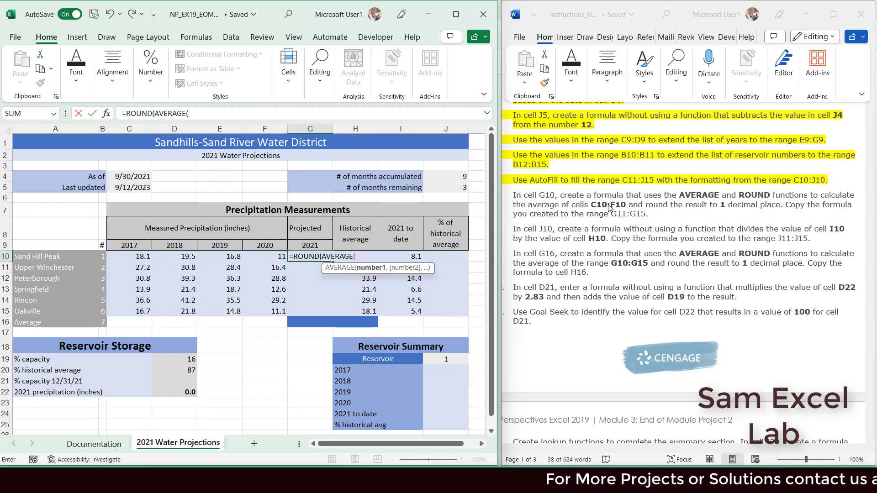
click(357, 256)
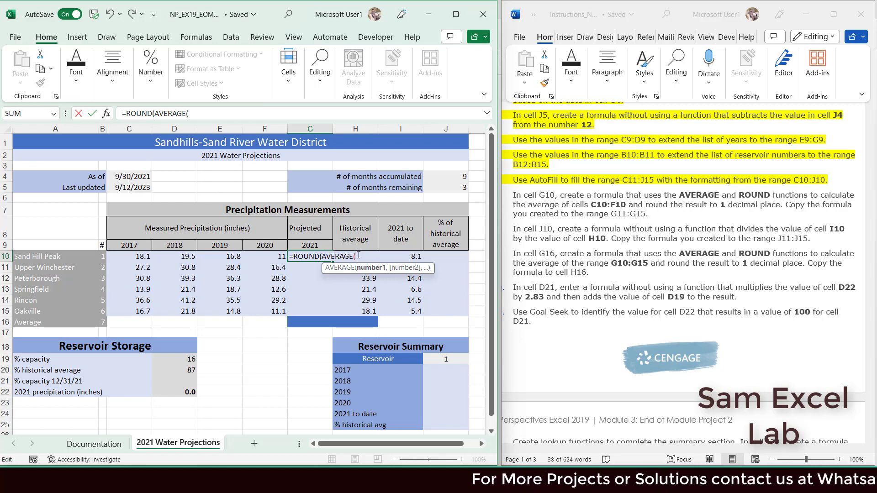
text(C10:)
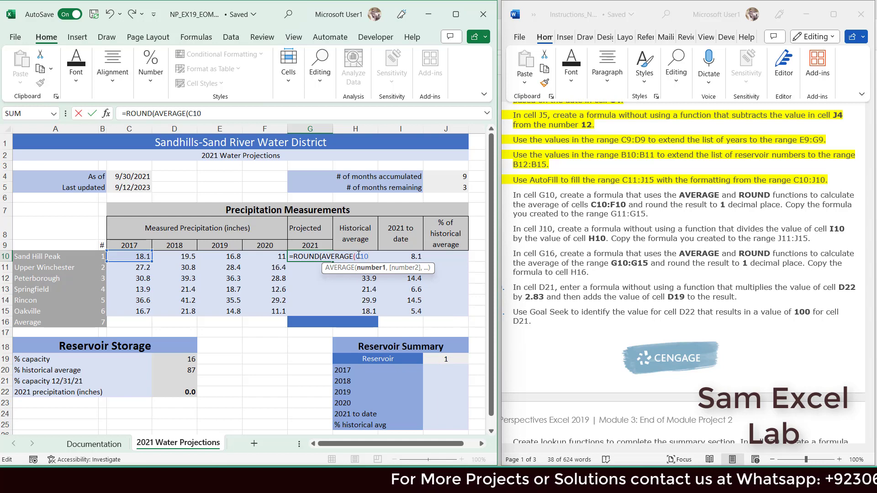
text(F)
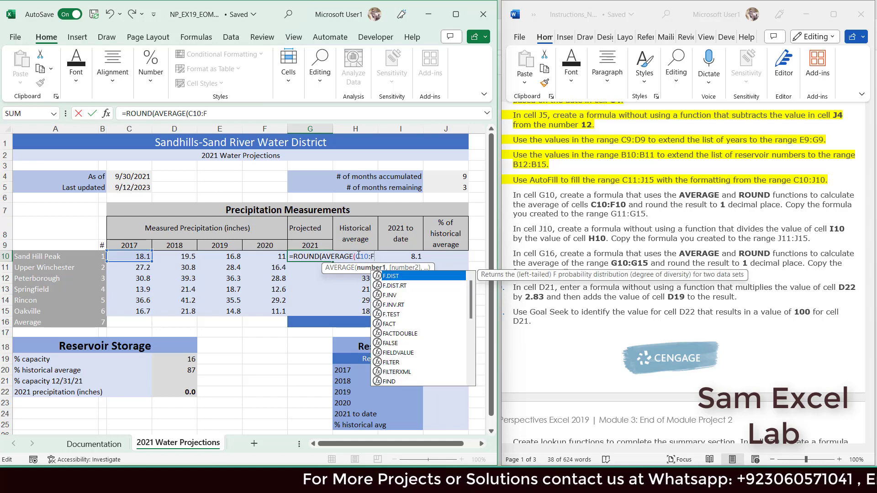
text(10)
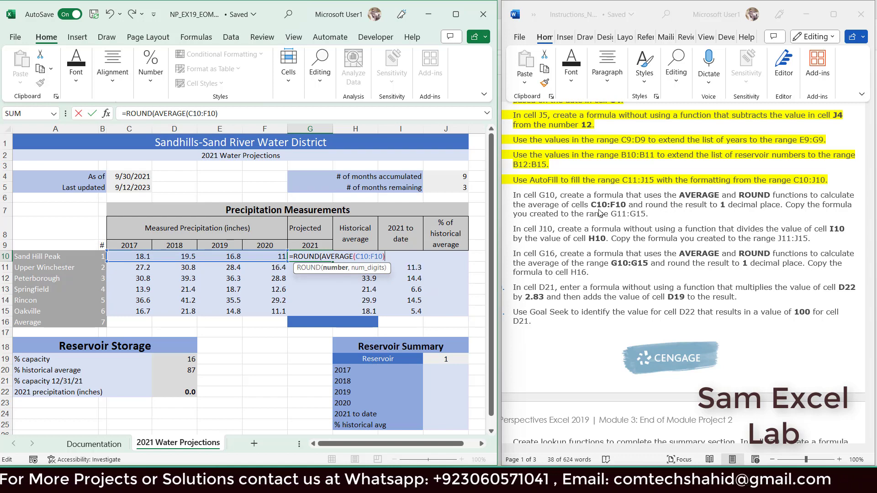
text(,)
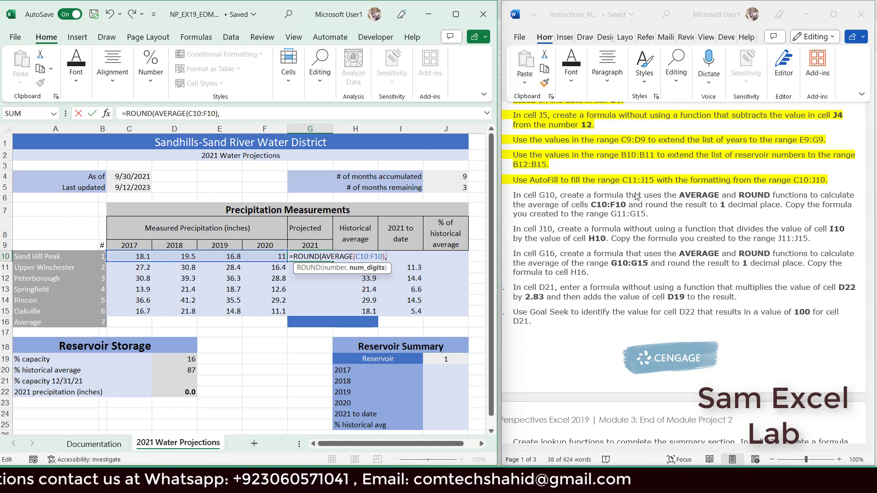
text(1)
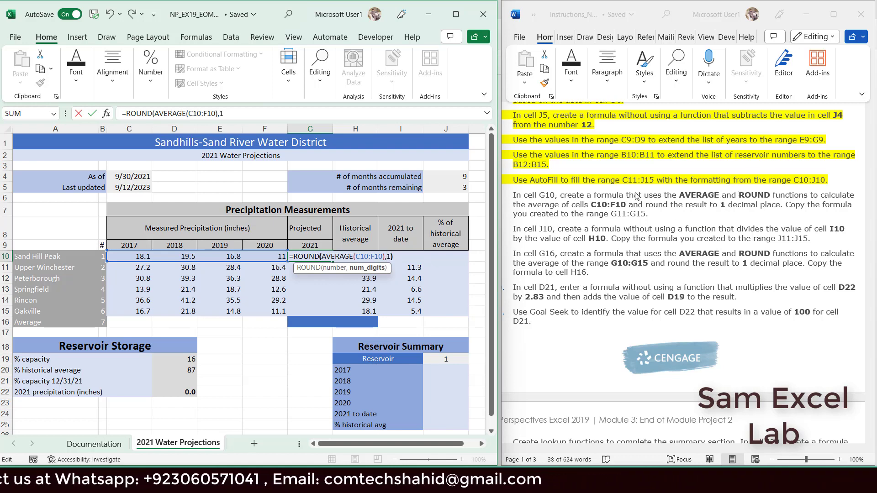
key(Return)
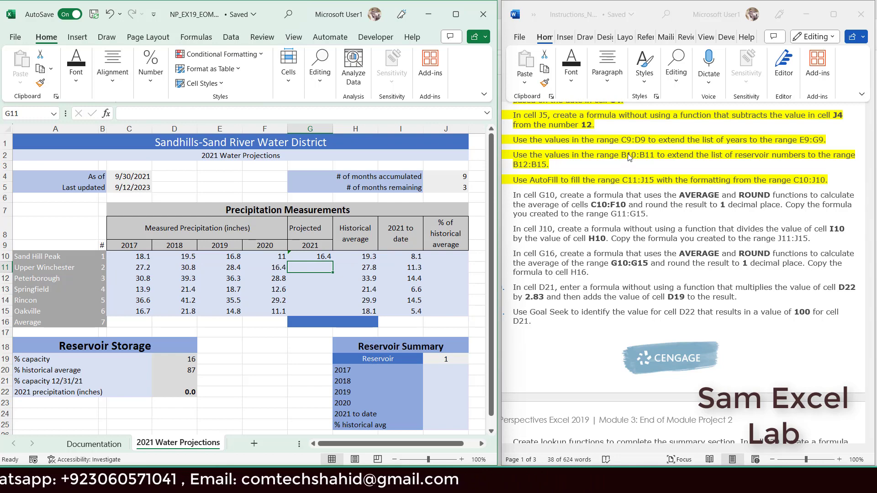
Dismiss G10's omitted-adjacent-cells warning with Ignore Error.
click(306, 256)
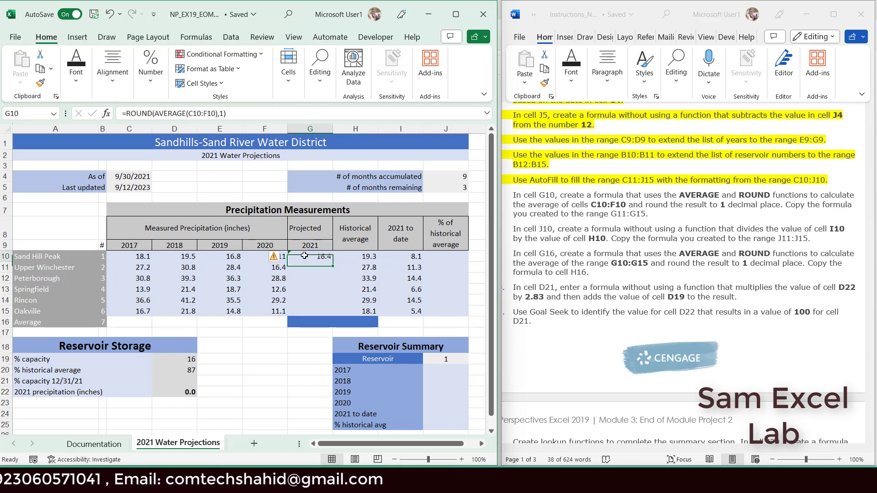
click(277, 258)
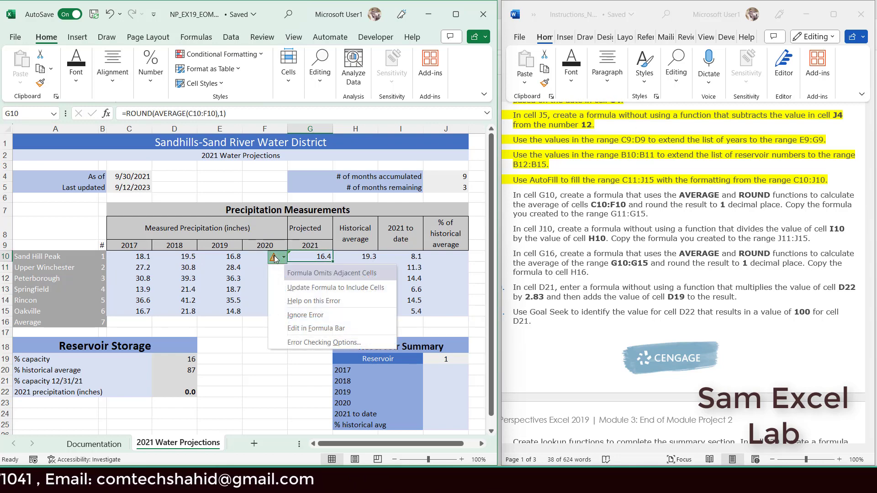
click(314, 314)
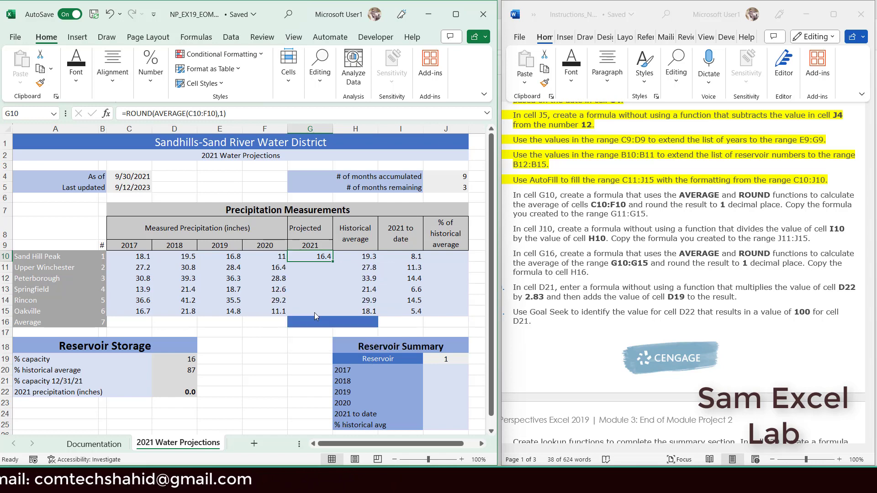
click(314, 313)
click(318, 255)
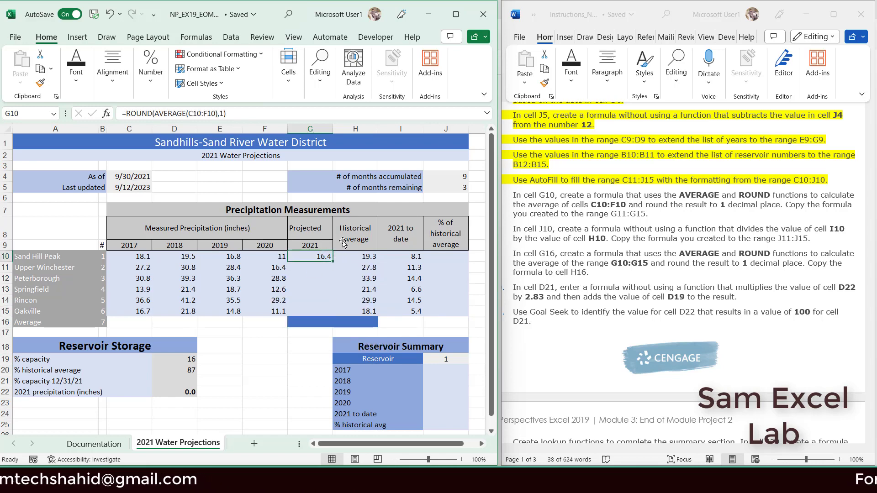
Highlight the G10 rounded-average instruction sentence yellow in Word.
triple_click(668, 212)
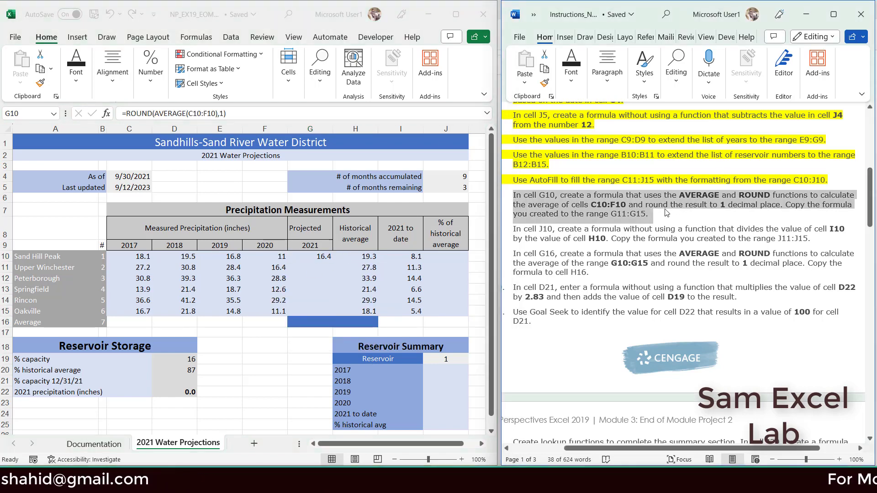
mouse_move(784, 205)
mouse_down()
mouse_move(550, 212)
mouse_move(513, 196)
mouse_up()
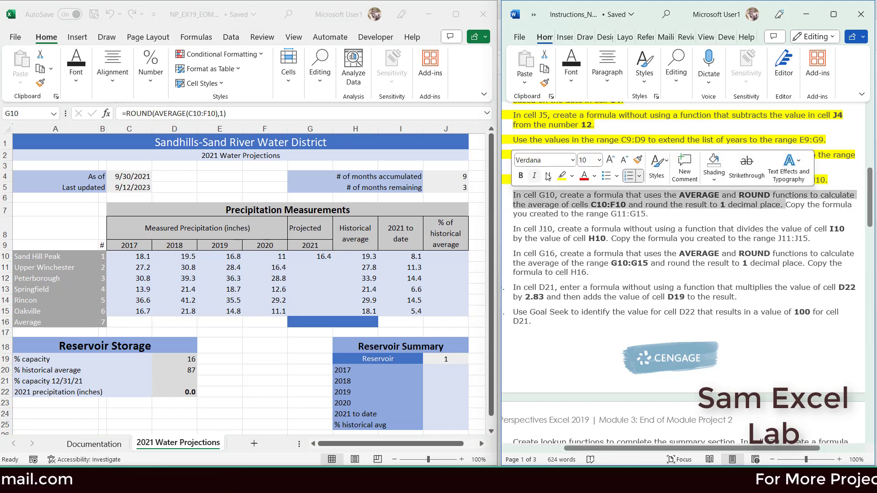
click(562, 176)
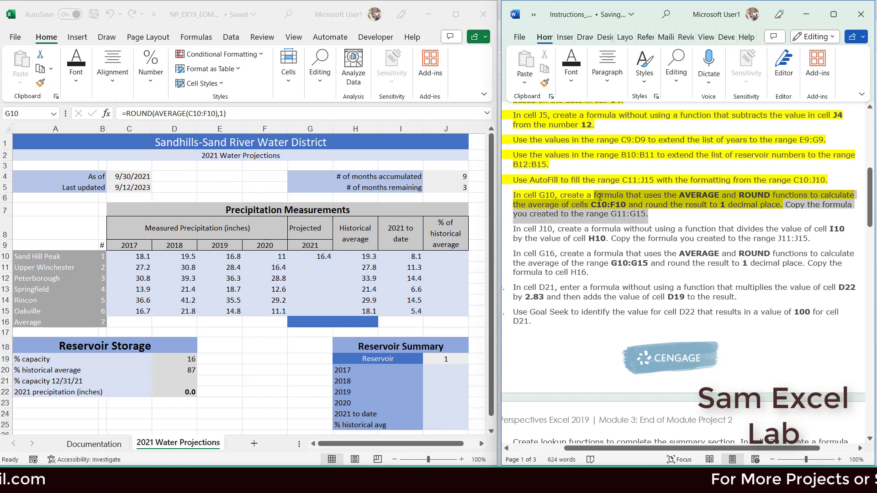
drag(785, 204, 648, 214)
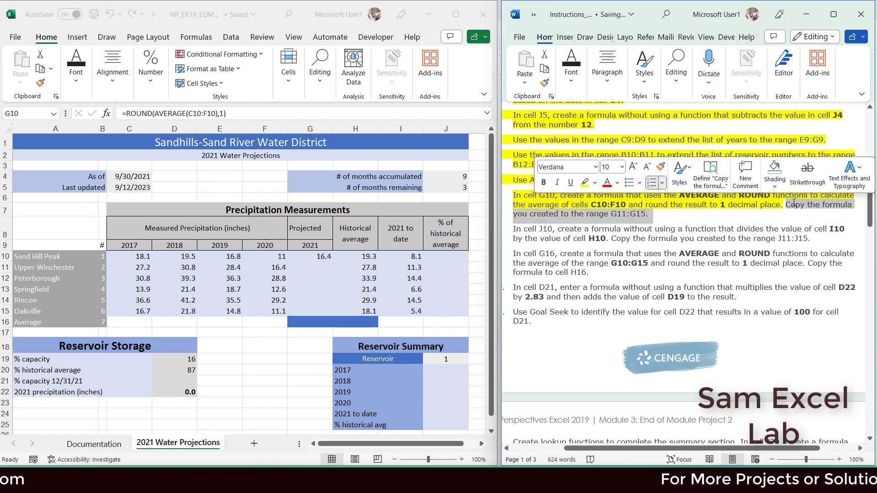
Fill G10's formula down to G15 without formatting, showing 25.7, 33.8, 16.7, 35.6, 16.1.
click(317, 255)
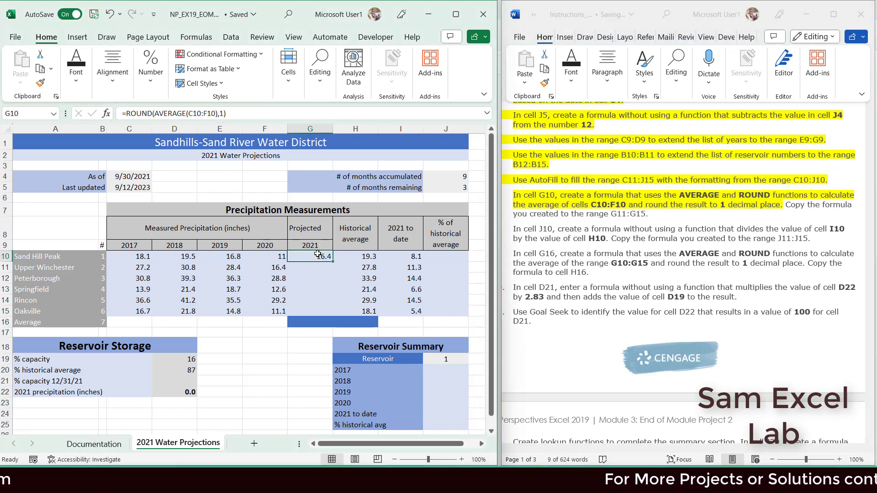
drag(331, 260, 334, 315)
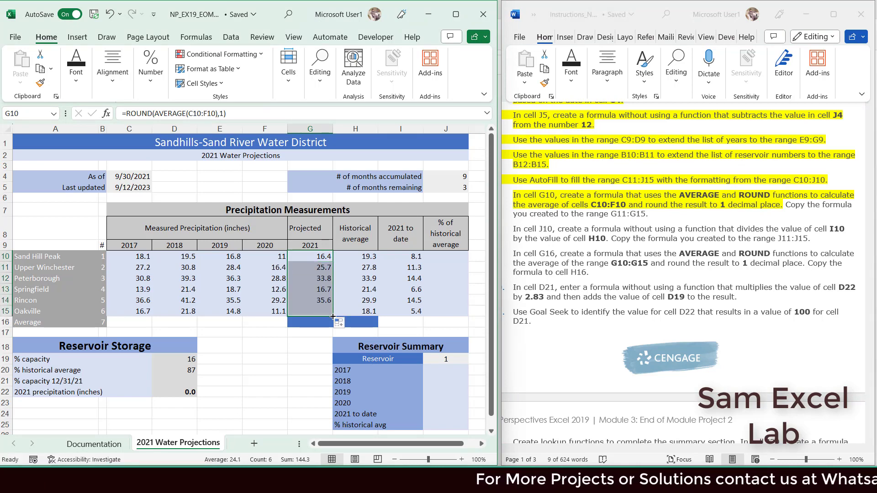
click(339, 323)
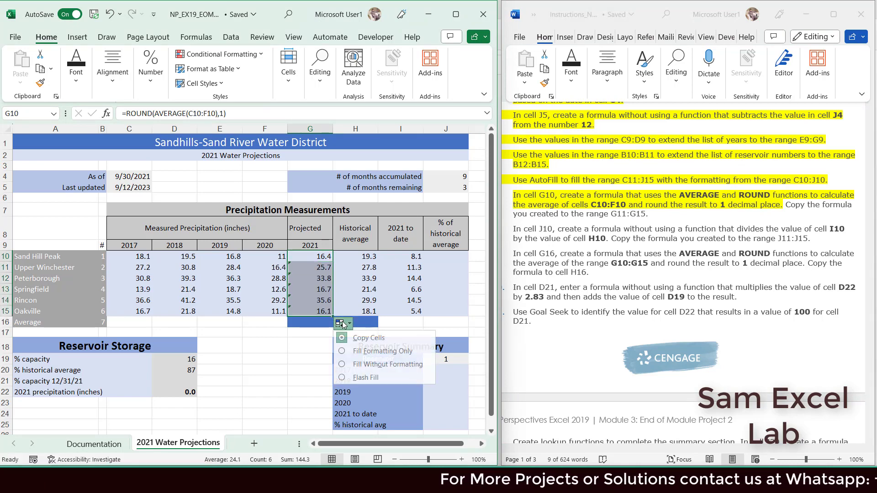
click(377, 364)
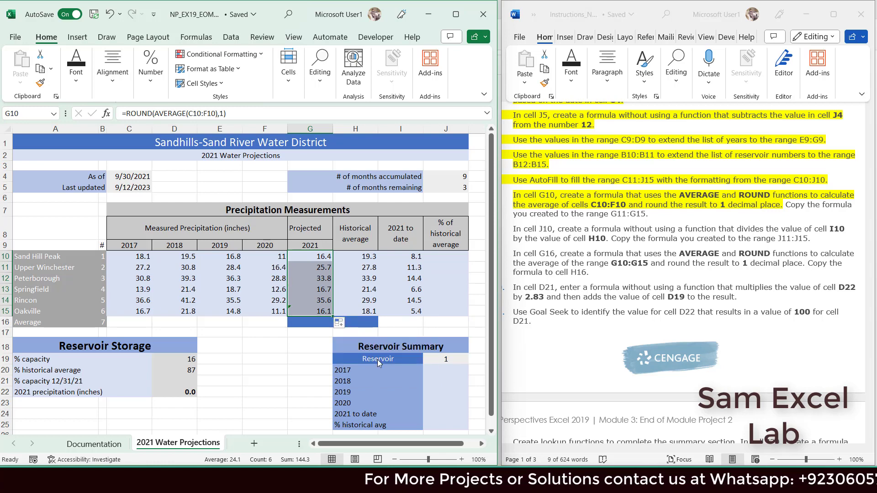
click(354, 299)
click(302, 268)
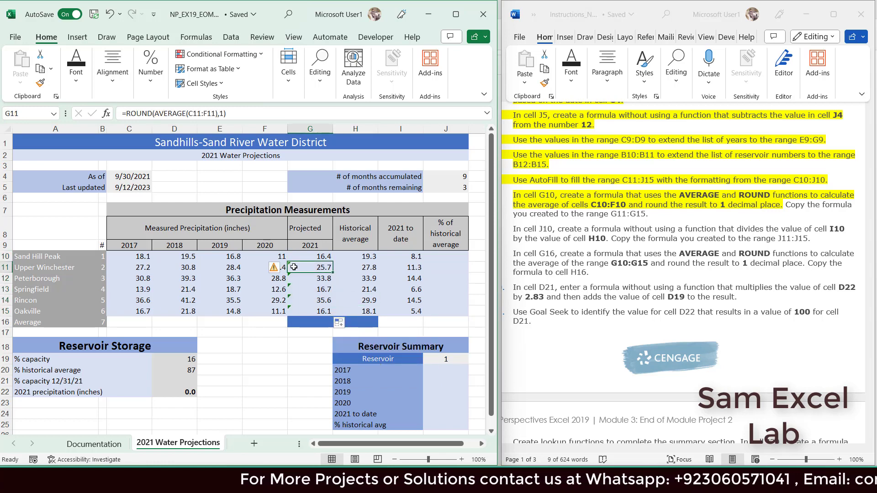
click(407, 272)
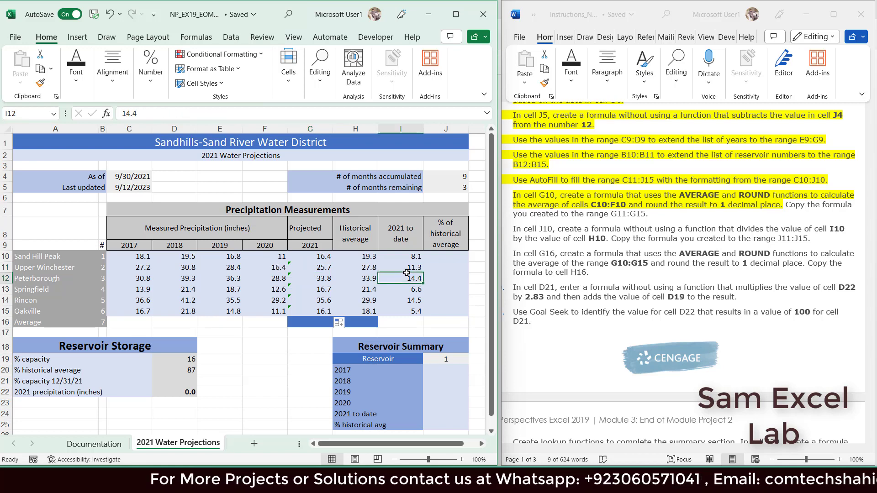
drag(785, 205, 642, 221)
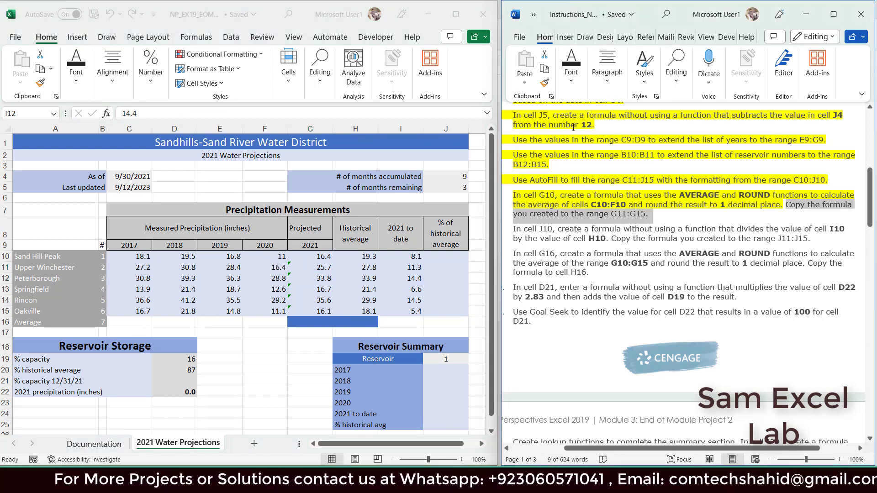
Highlight the 'Copy the formula…G11:G15' sentence yellow, then go to cell J10.
click(571, 69)
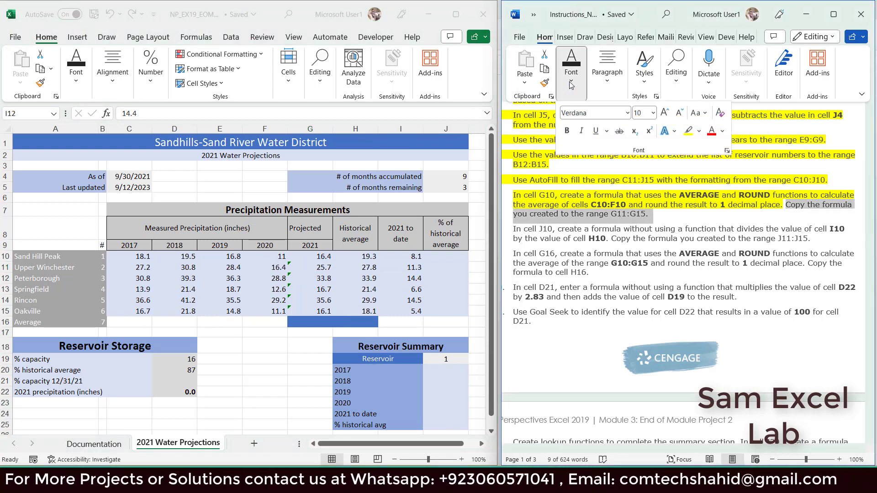
click(689, 131)
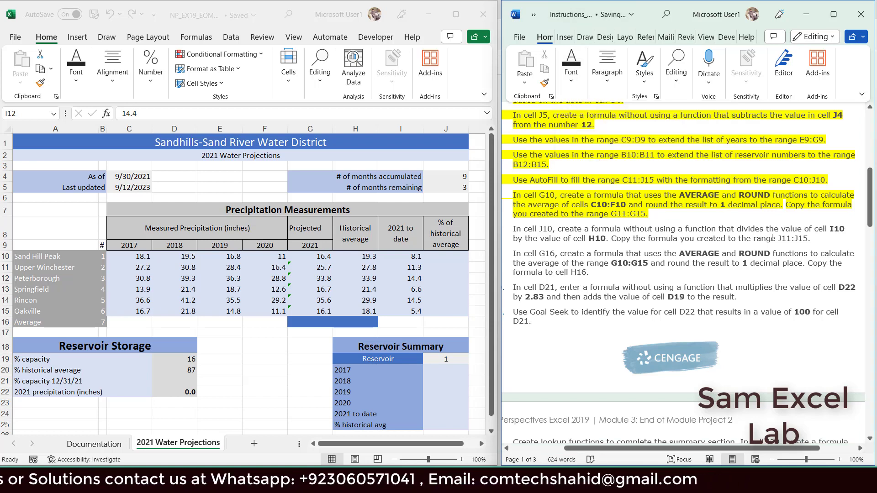
drag(811, 238, 512, 229)
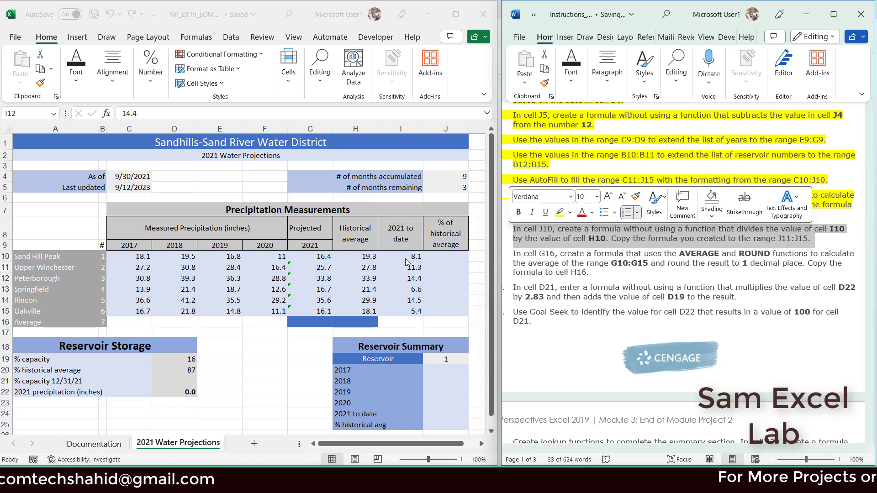
click(442, 255)
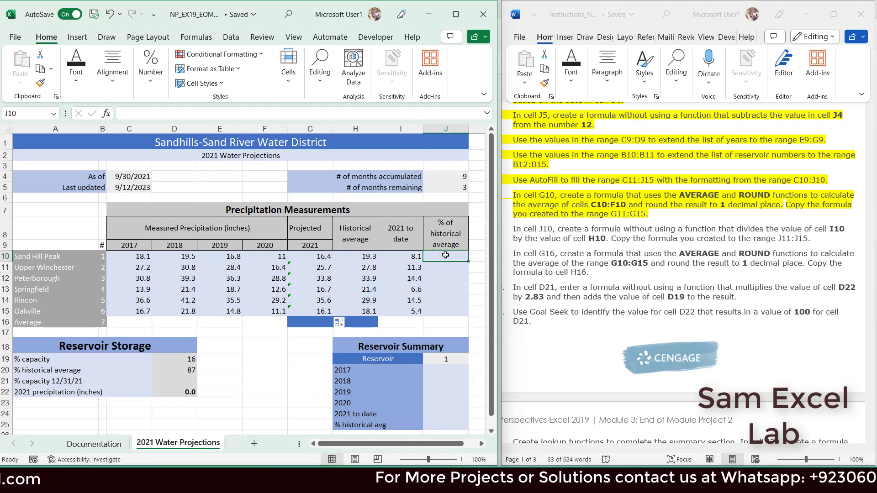
Enter =I10/H10 in J10 and fill it to J15 without formatting, showing 42% to 30%.
text(=)
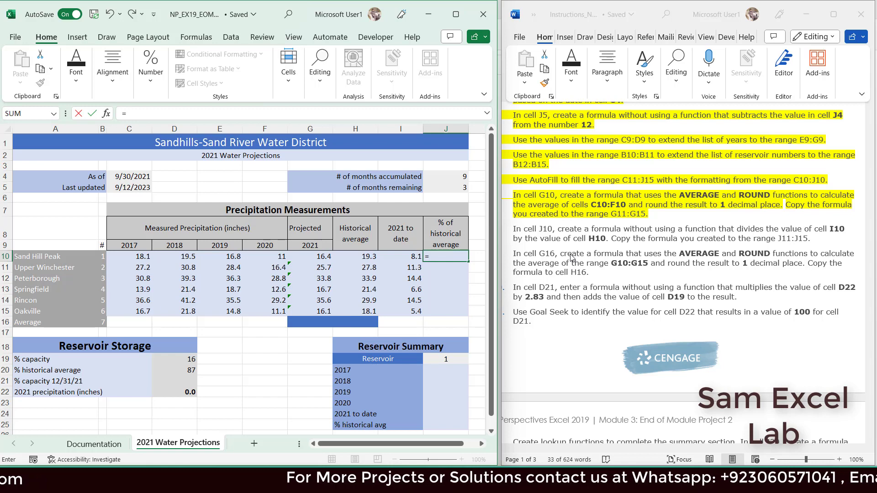
text(I10)
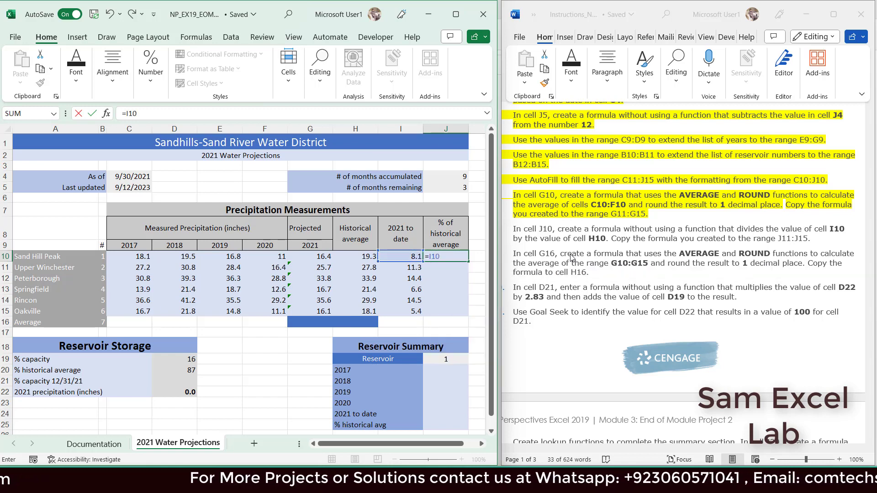
text(/)
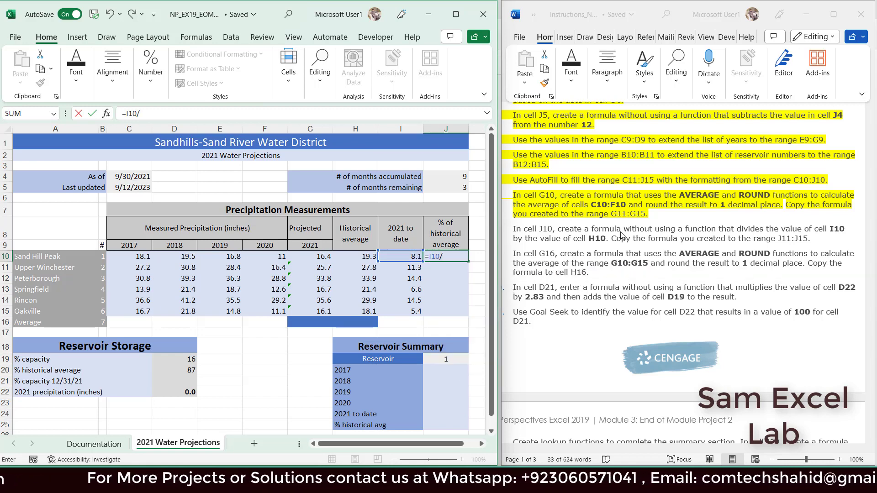
text(H)
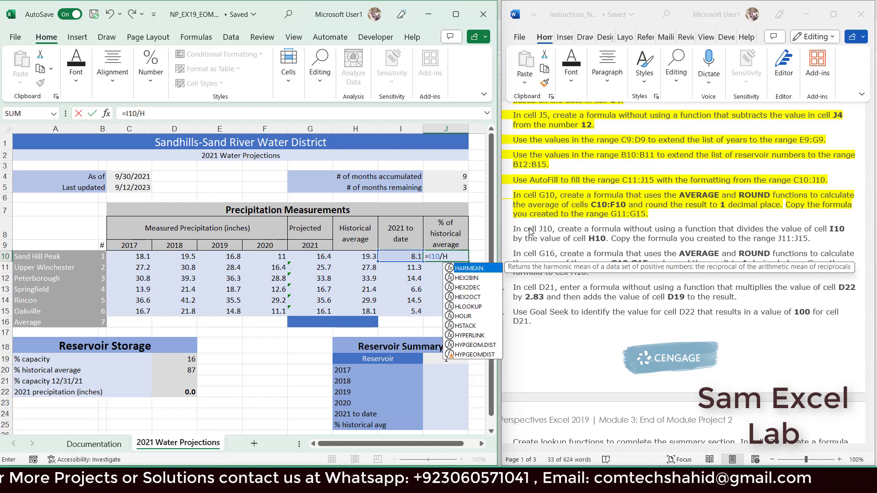
text(10)
key(Return)
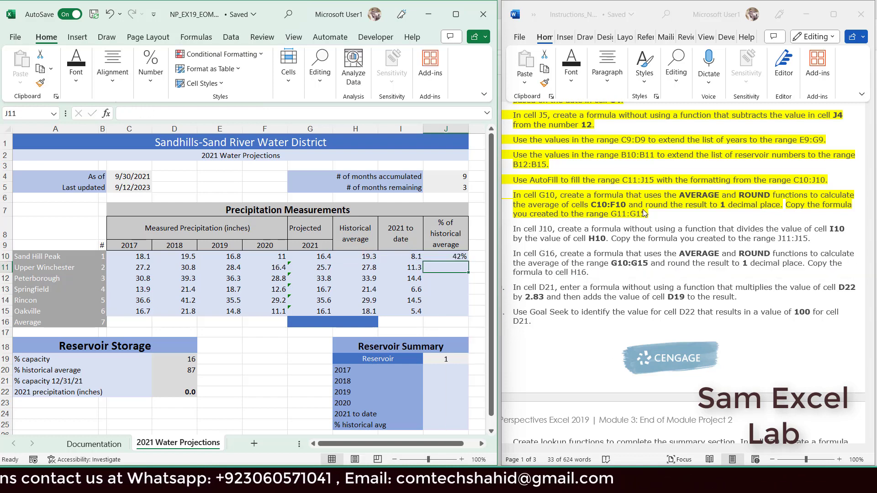
triple_click(651, 234)
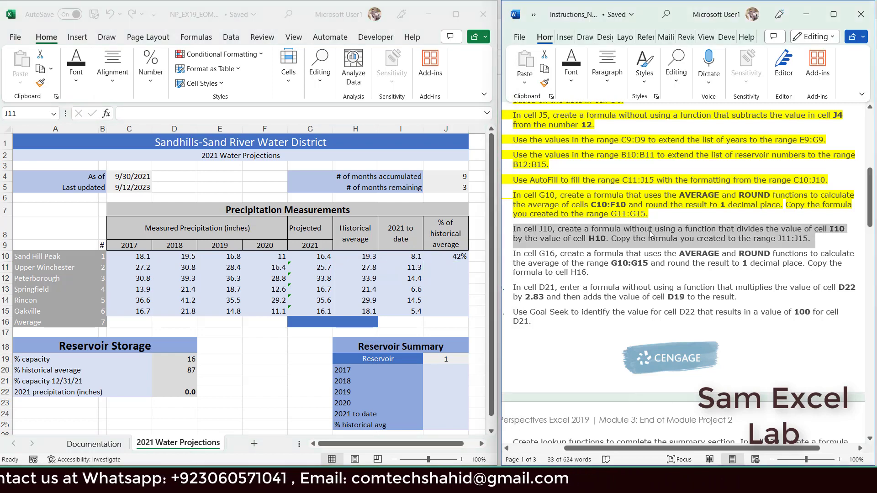
click(442, 253)
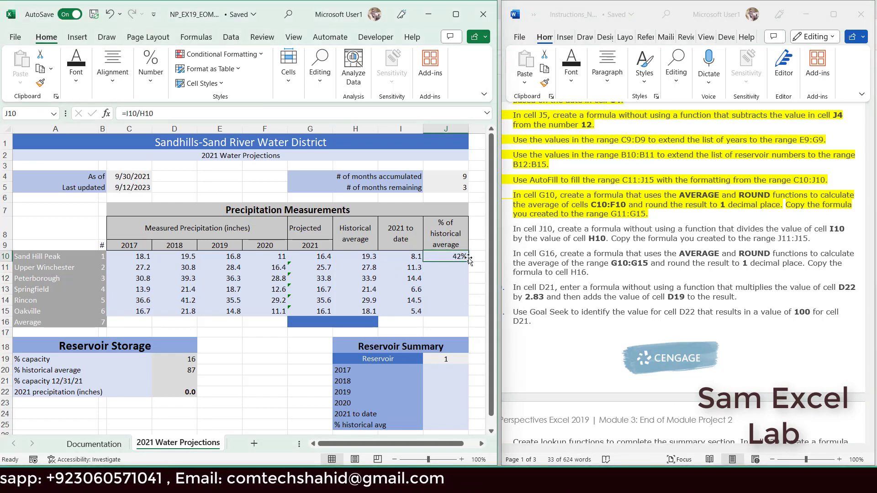
drag(468, 264, 469, 315)
click(476, 323)
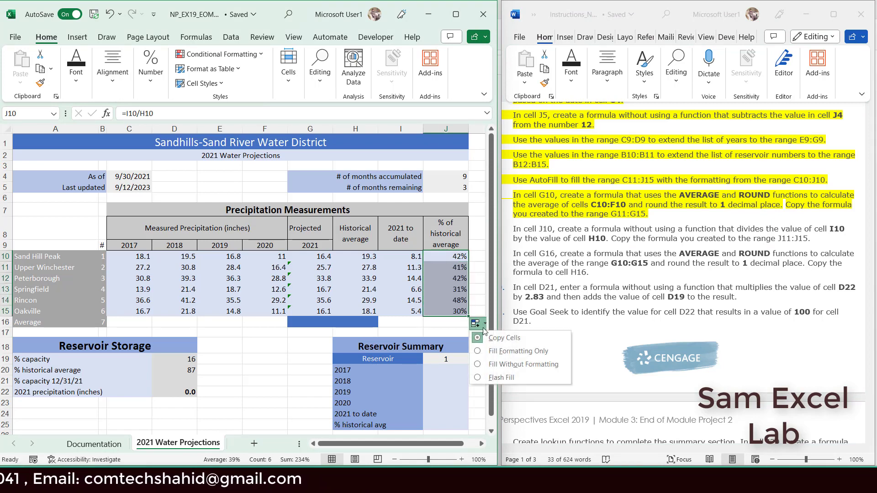
click(508, 365)
Highlight the J10 instruction yellow and select the G16 instruction further down.
triple_click(698, 251)
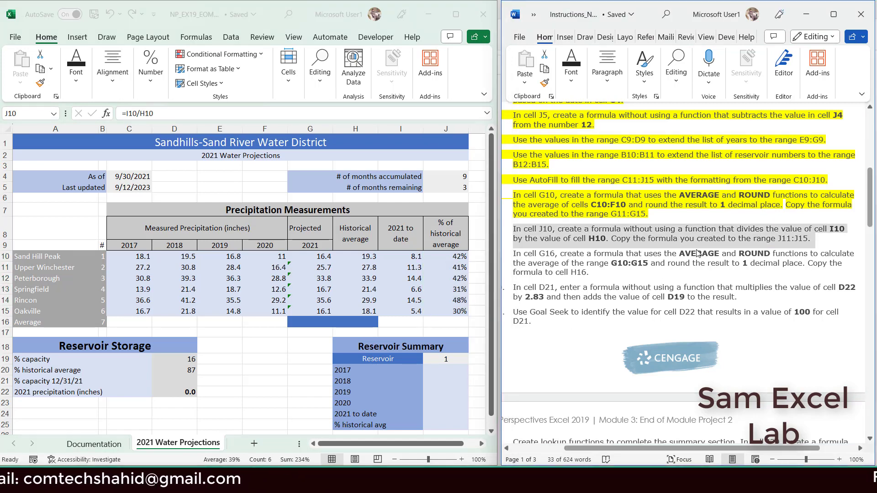
click(571, 69)
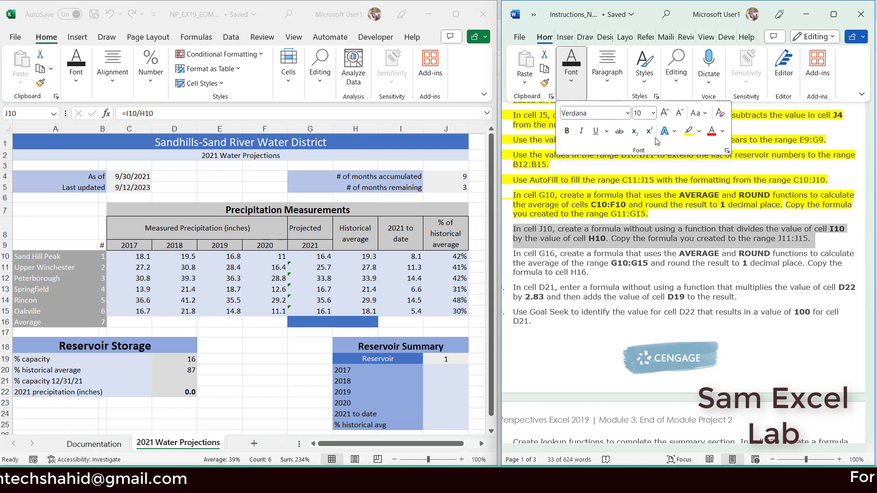
click(685, 140)
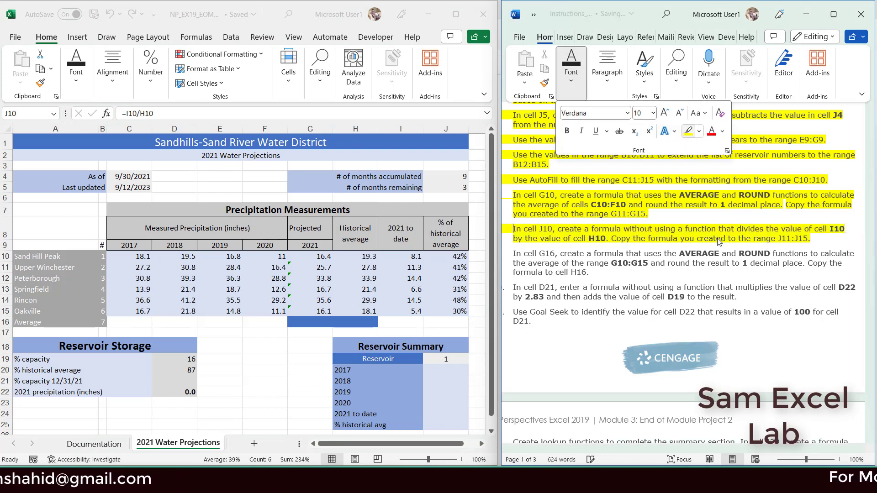
click(586, 286)
scroll(586, 286, down, 3)
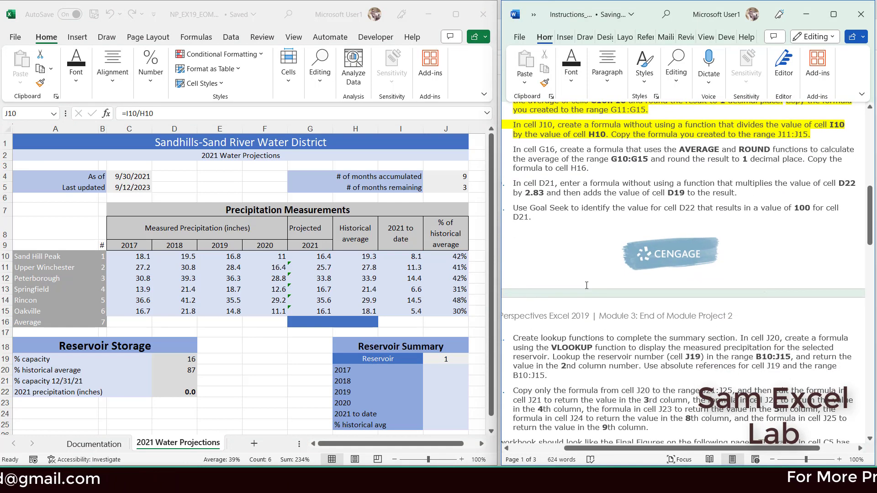
click(592, 170)
drag(562, 162, 513, 150)
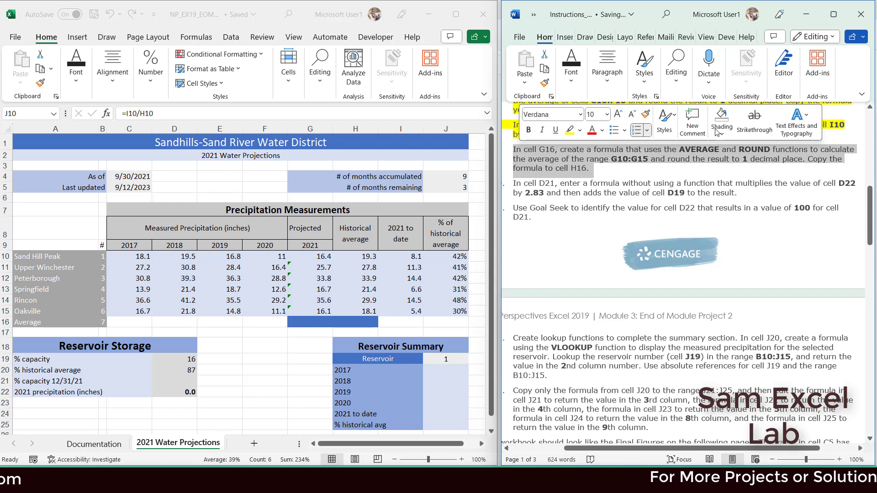
Enter =ROUND(AVERAGE(G10:G15),1) in G16, giving 24.1.
click(305, 327)
click(306, 324)
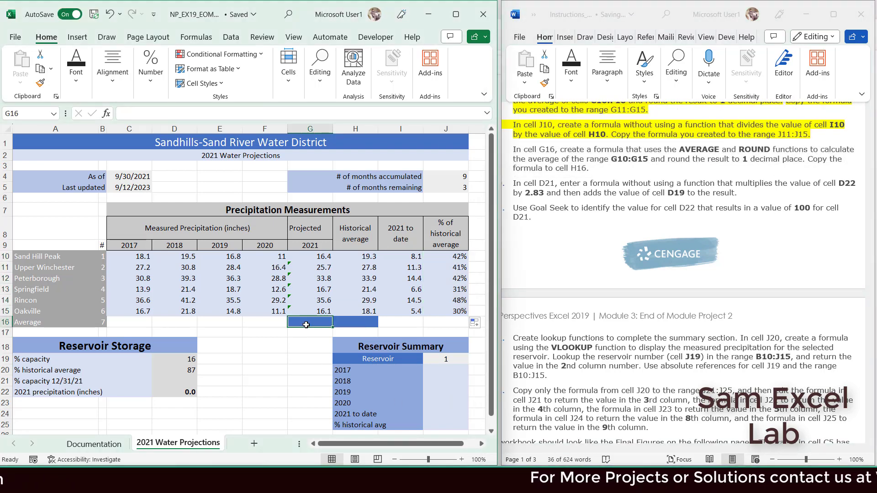
text(=)
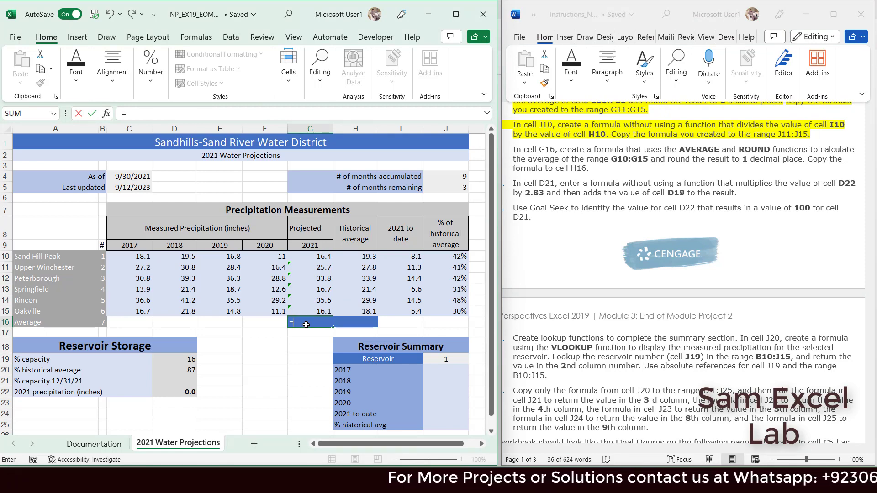
text(roun)
key(Tab)
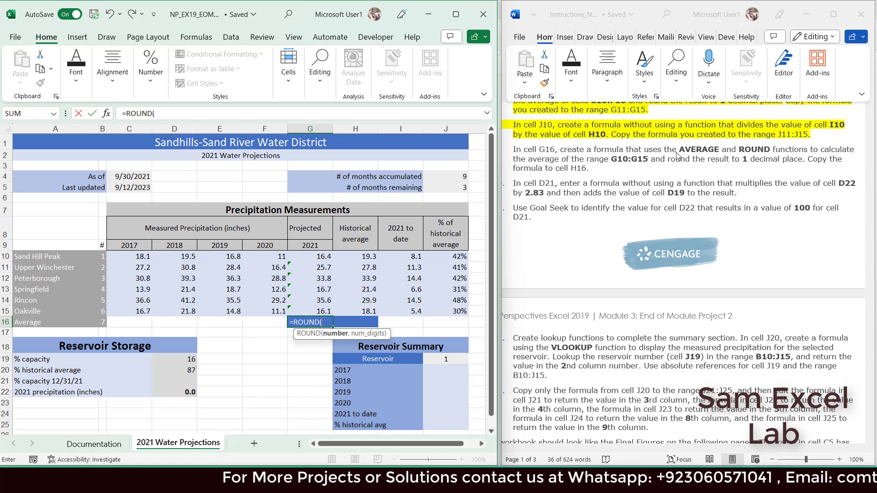
text(A)
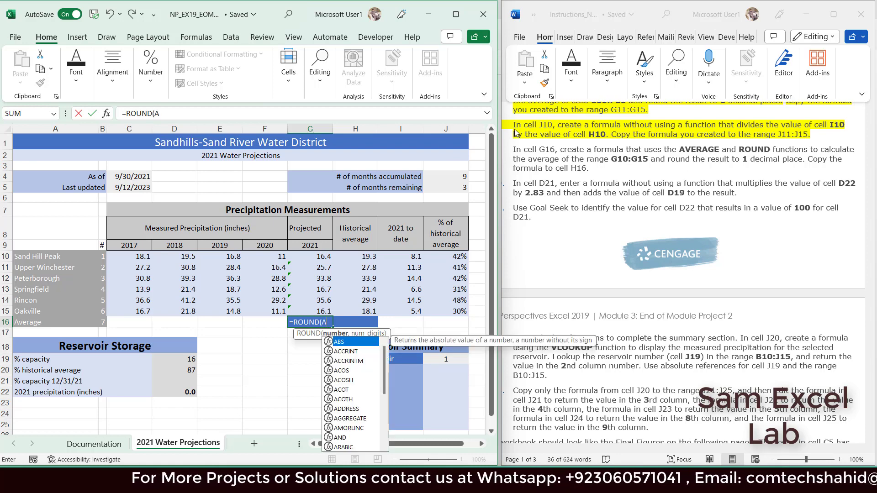
text(v)
key(Down)
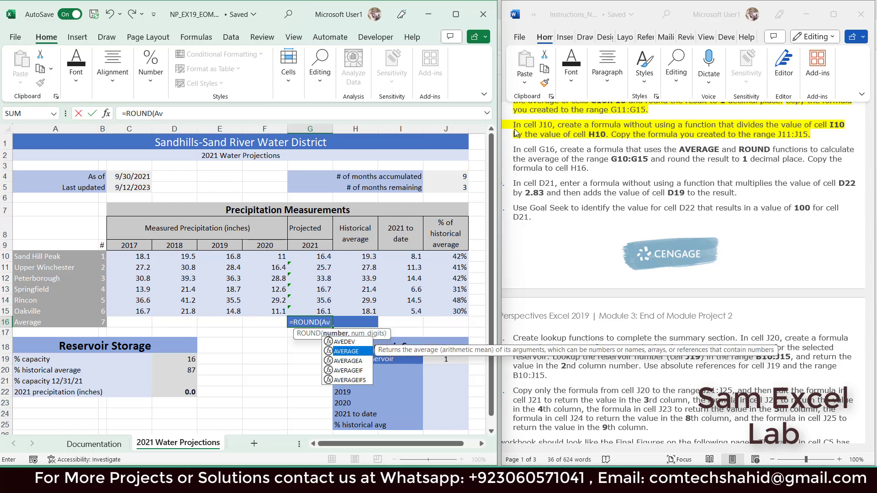
key(Tab)
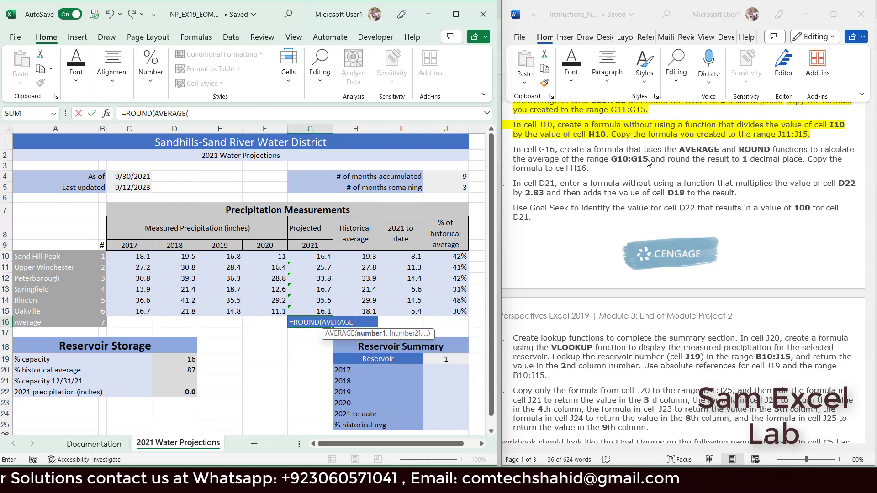
text(G)
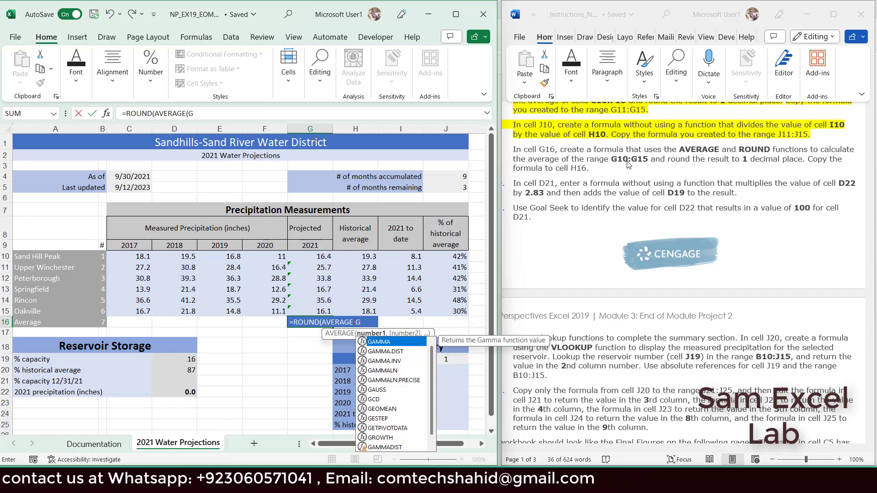
key(BackSpace)
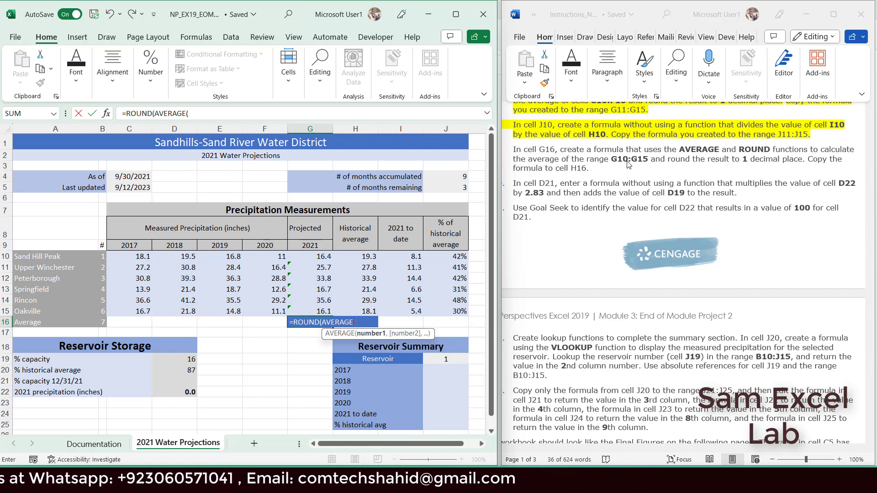
text(G1)
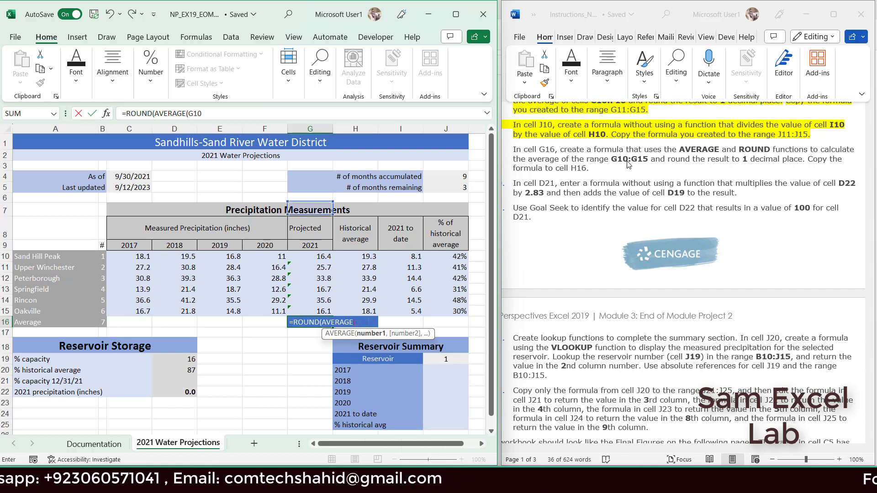
text(0:)
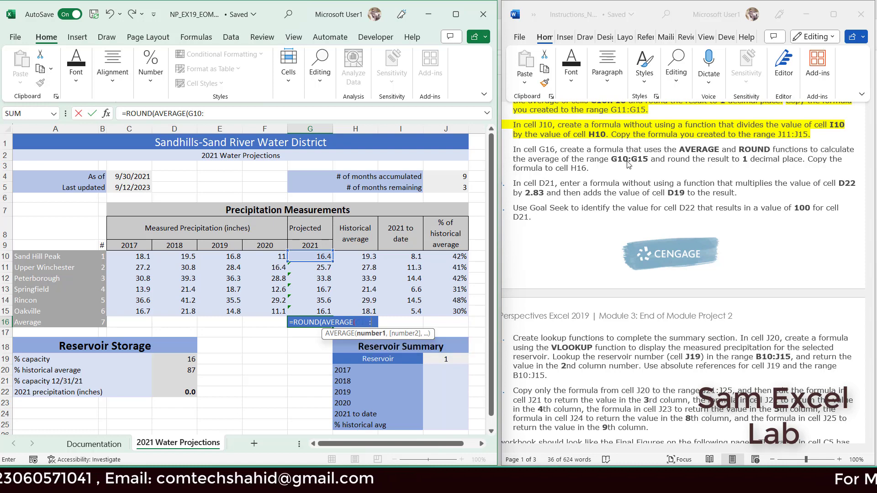
text(G1)
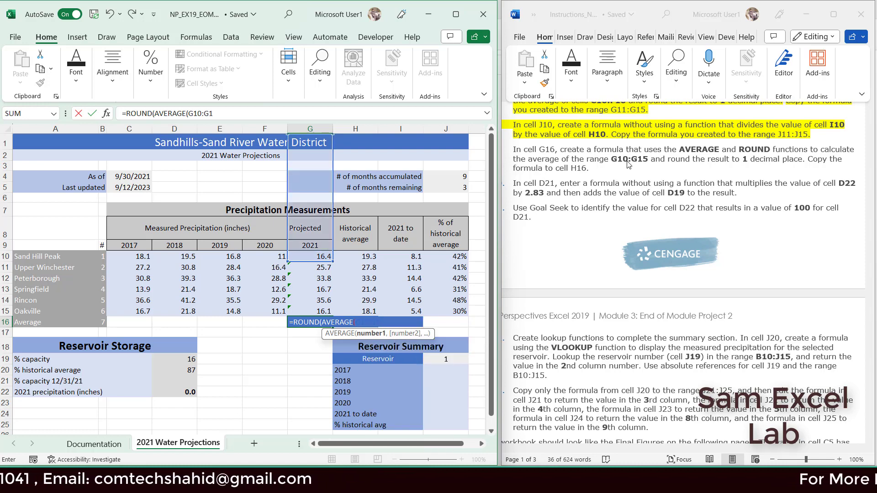
text(5))
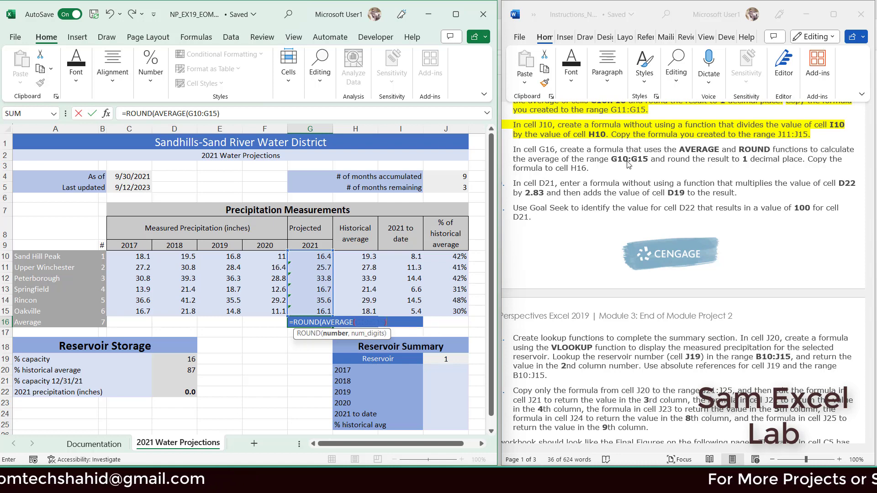
text(,1))
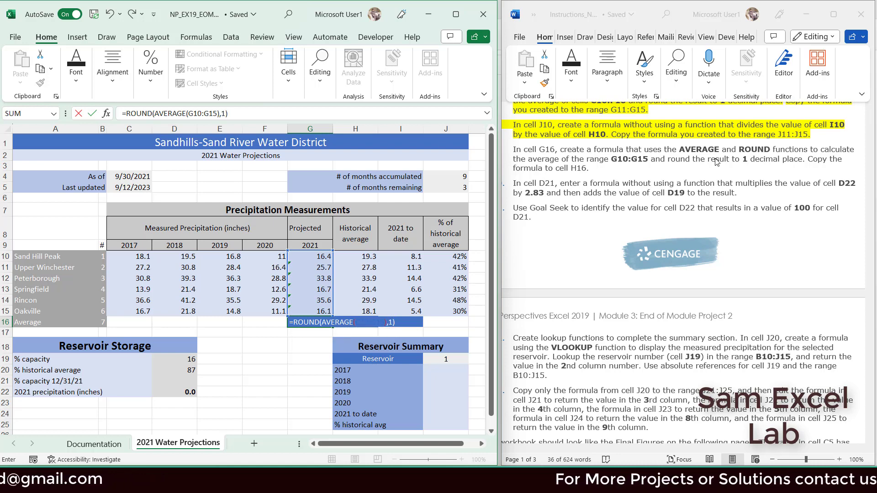
key(Return)
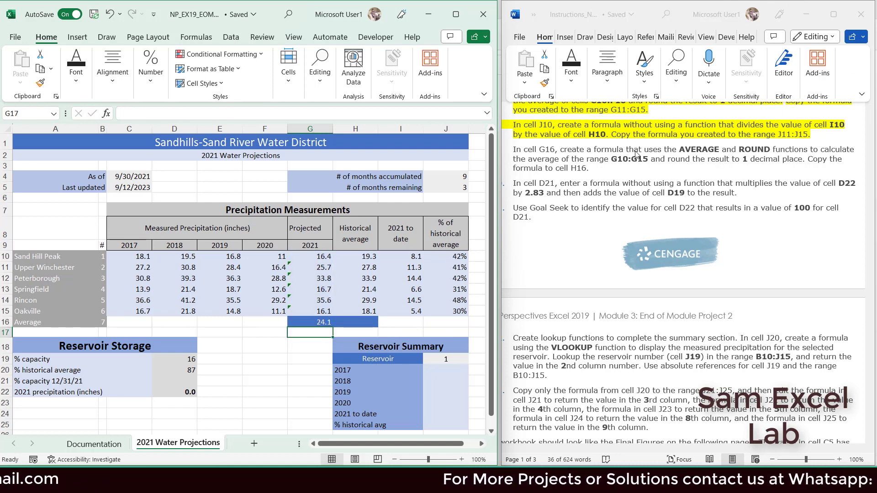
Copy the G16 formula across into H16, which shows 25.1.
click(306, 322)
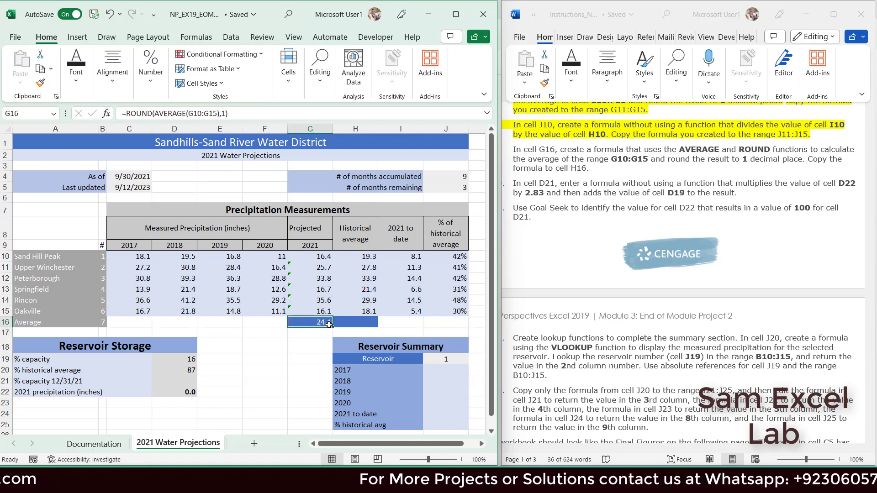
drag(331, 326, 376, 325)
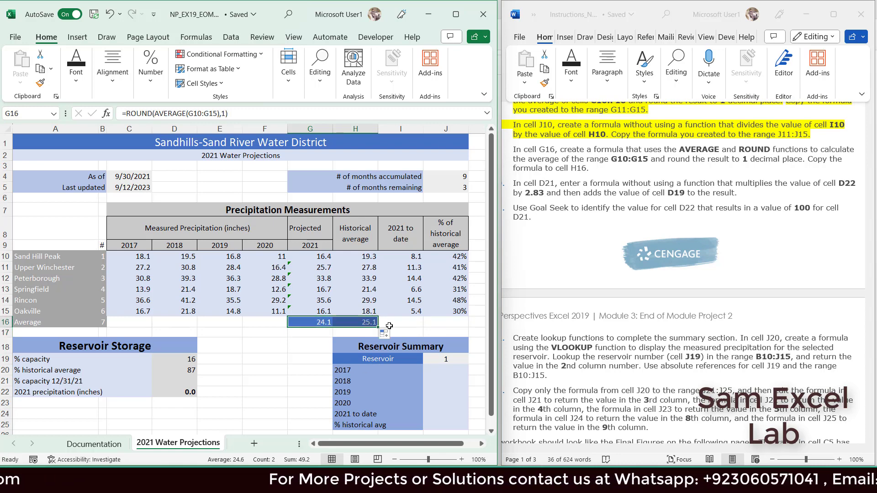
click(393, 325)
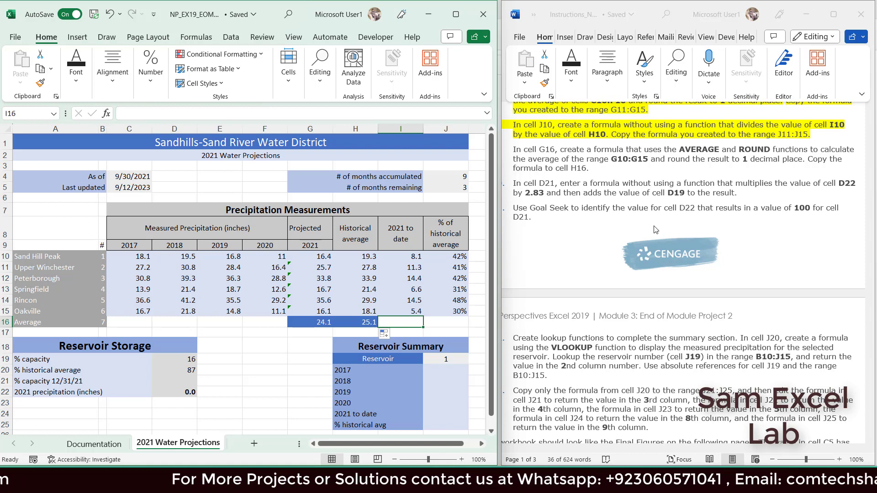
Highlight the G16 instruction yellow, then select the D21 paragraph.
triple_click(587, 167)
click(571, 68)
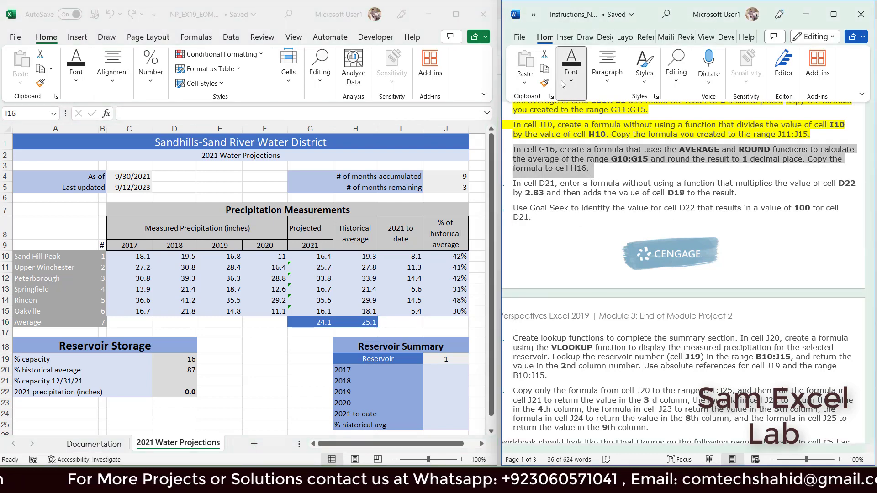
click(688, 131)
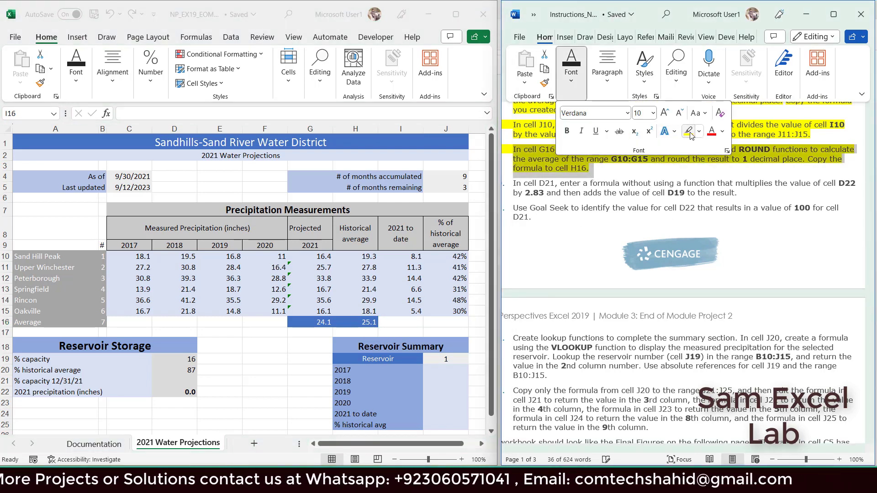
click(614, 210)
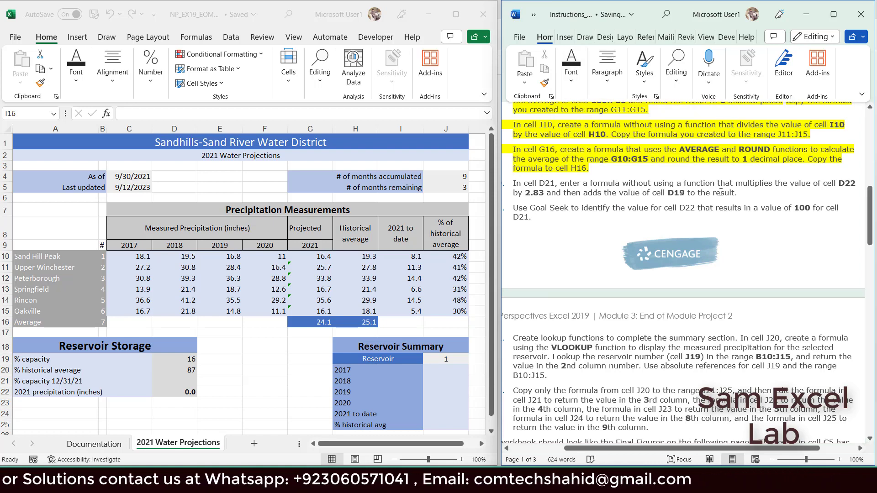
triple_click(607, 191)
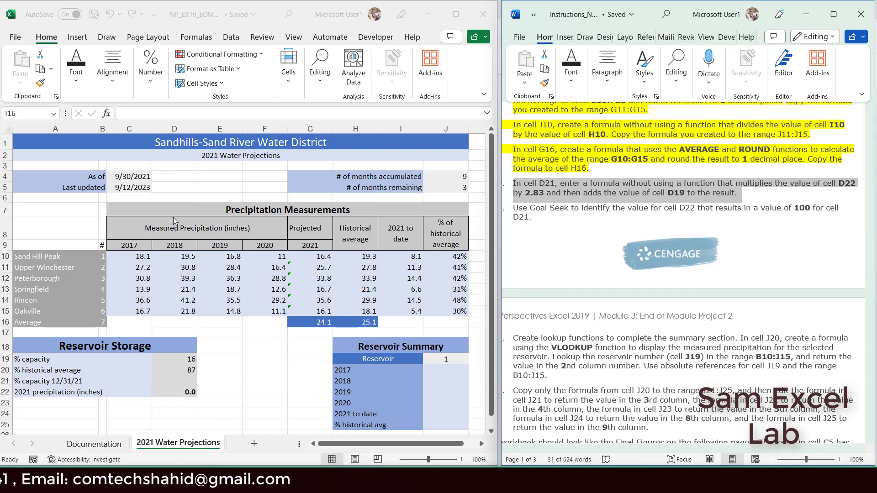
Enter =D22*2.83+D19 in D21 as the 12/31/21 % capacity, showing 16.0.
click(161, 351)
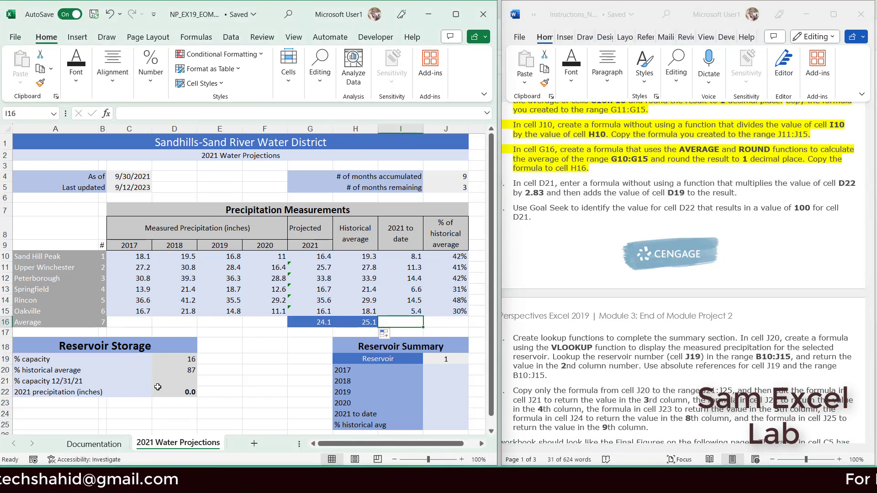
click(171, 380)
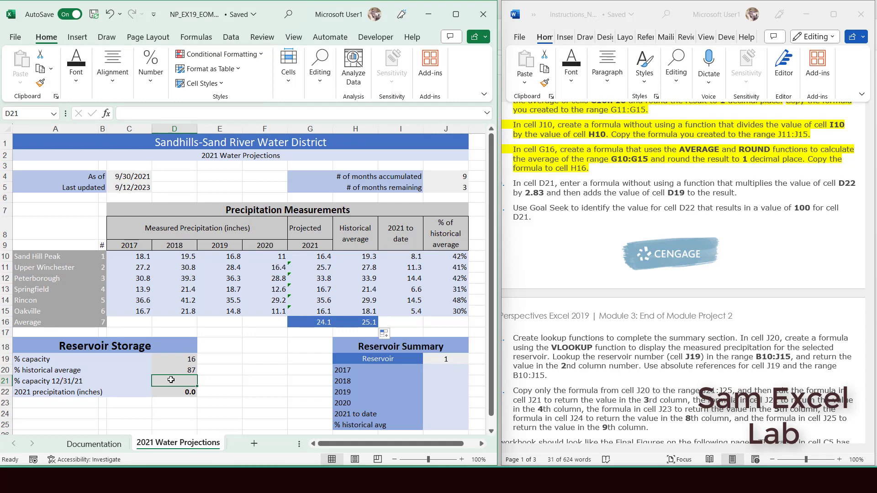
text(=)
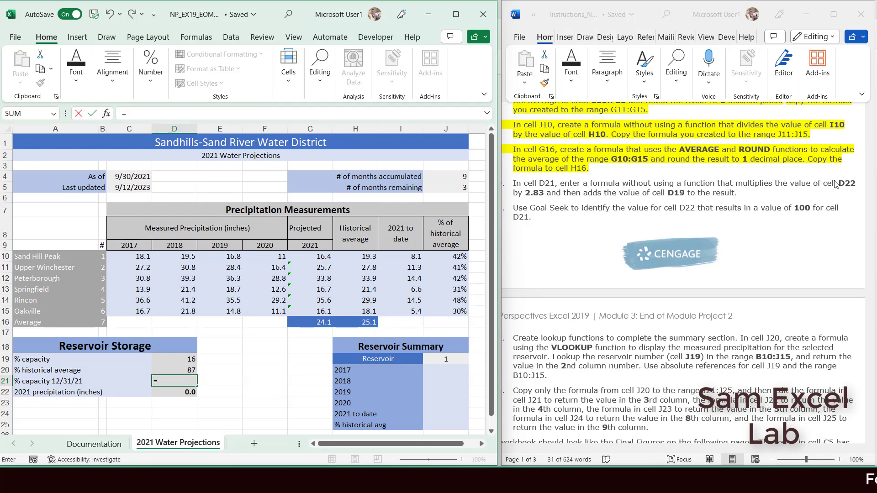
text(D22*2)
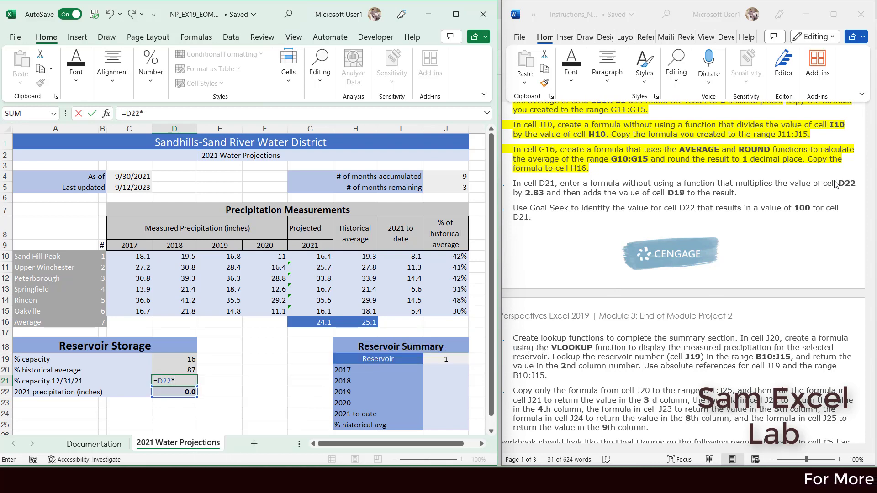
text(.)
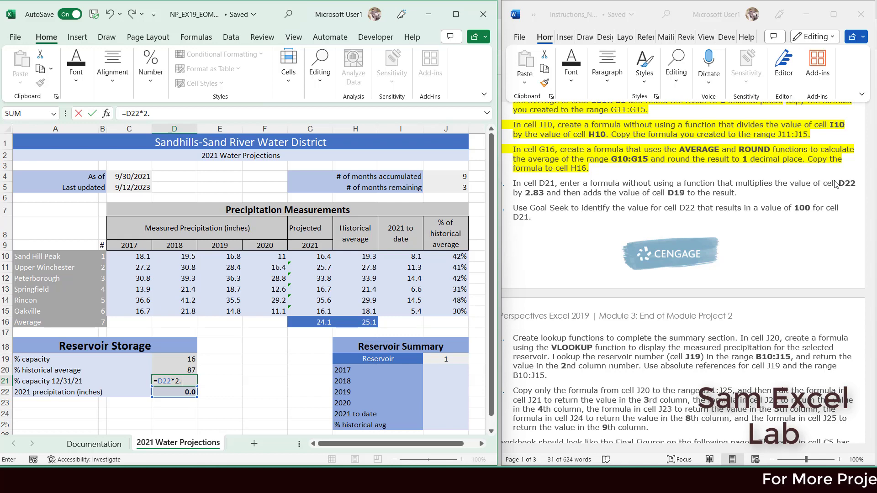
triple_click(543, 195)
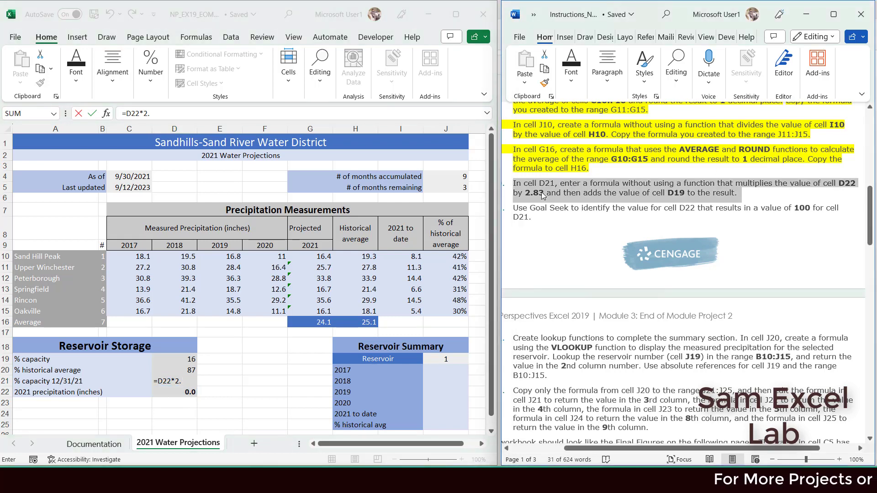
click(188, 379)
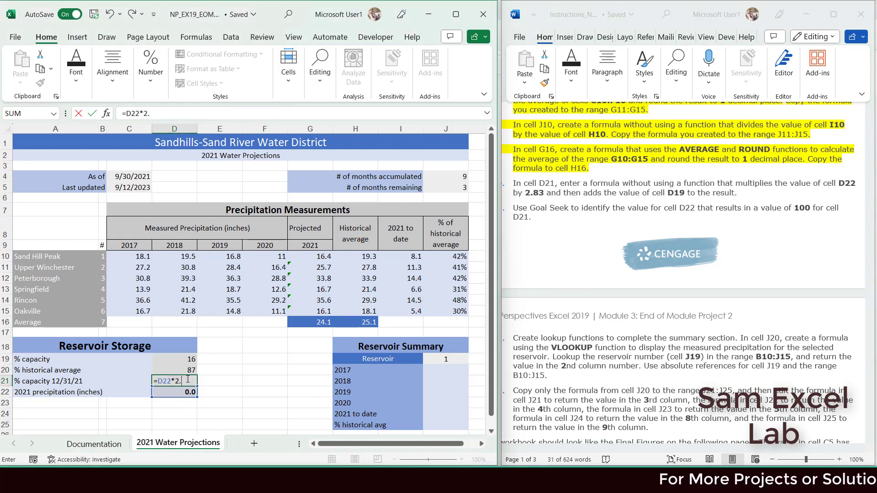
text(83+)
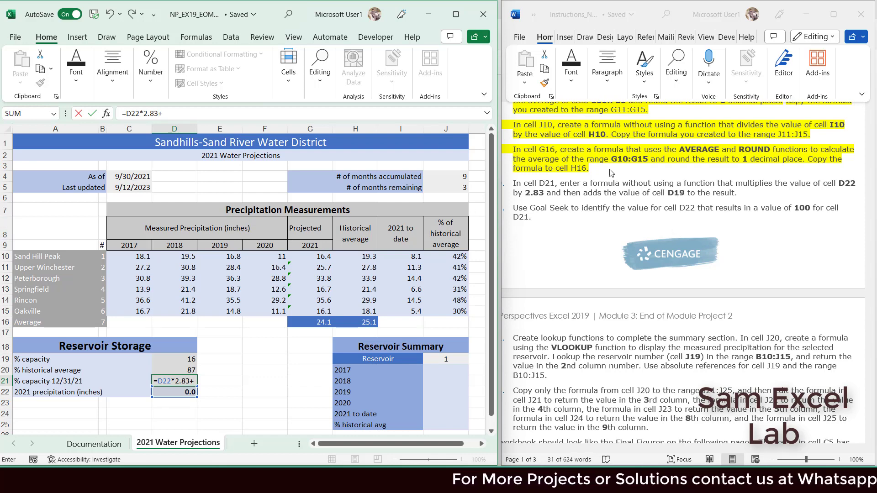
text(D19)
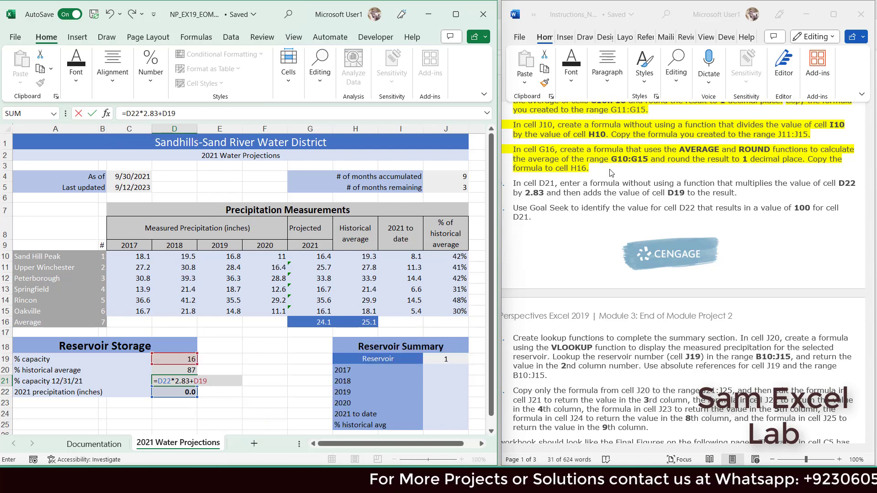
key(Return)
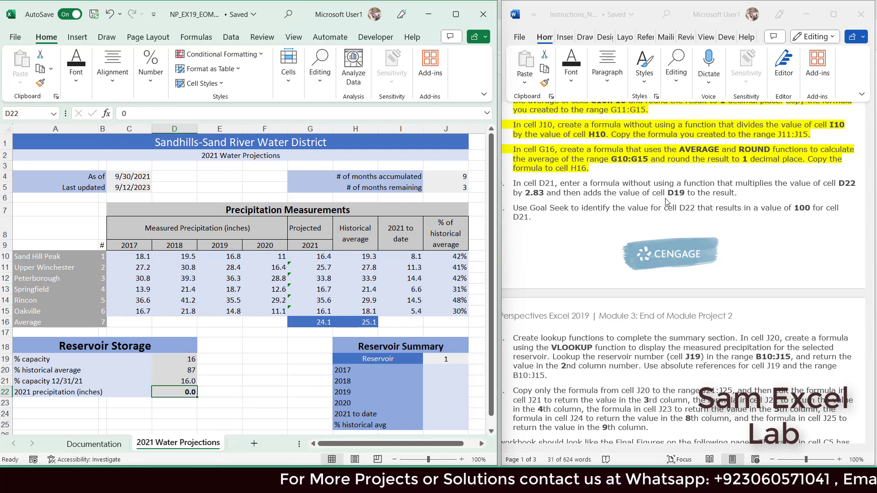
Highlight the D21 multiply-and-add instruction paragraph in yellow as done.
triple_click(698, 192)
click(571, 75)
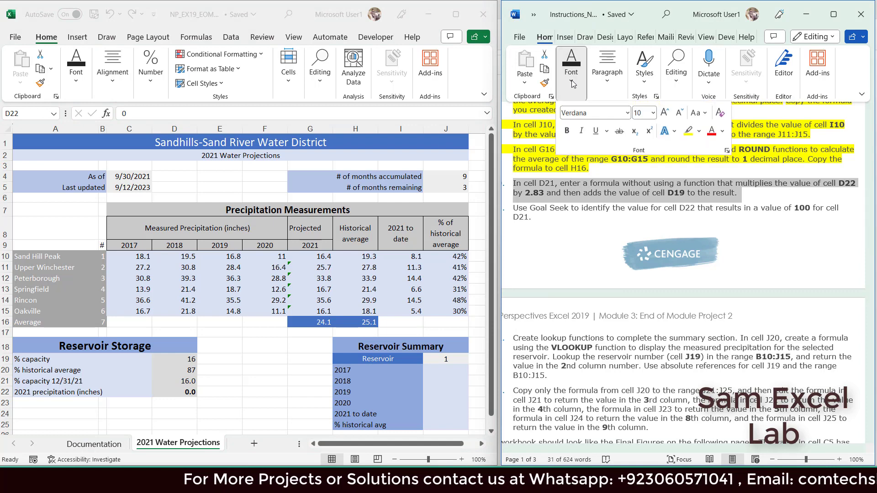
click(687, 132)
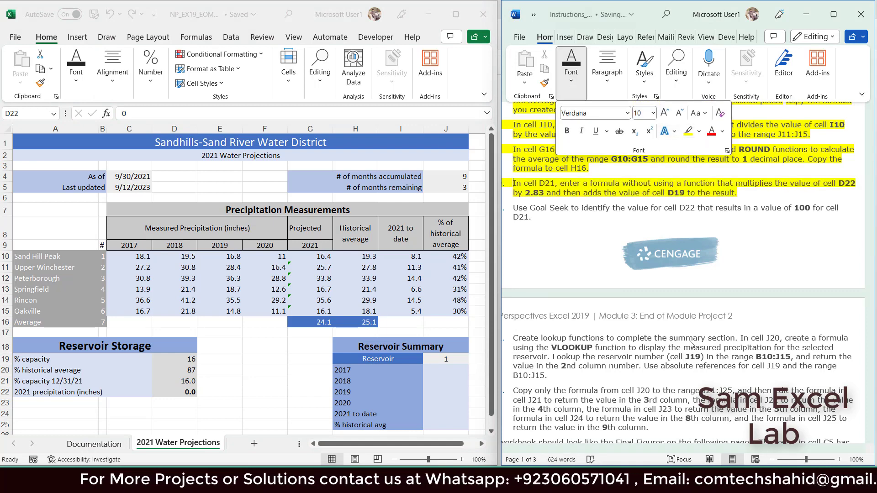
click(564, 211)
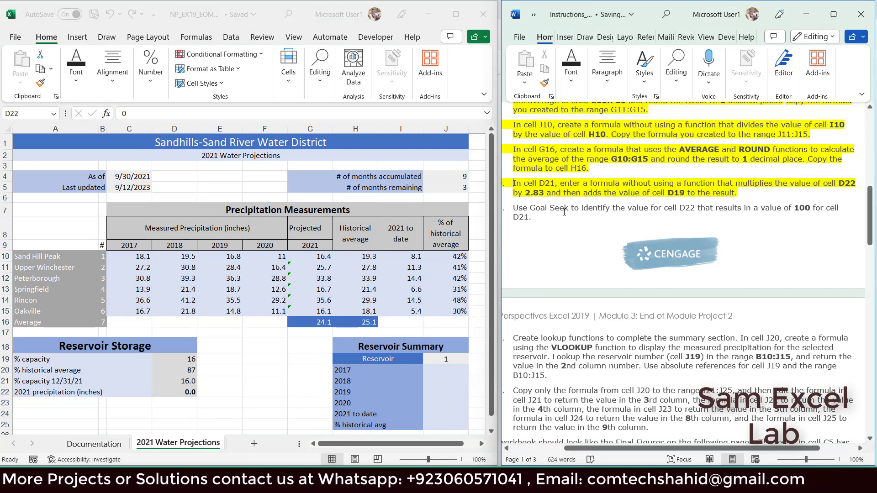
Select the Goal Seek instruction and bring the workbook's data commands forward.
triple_click(556, 219)
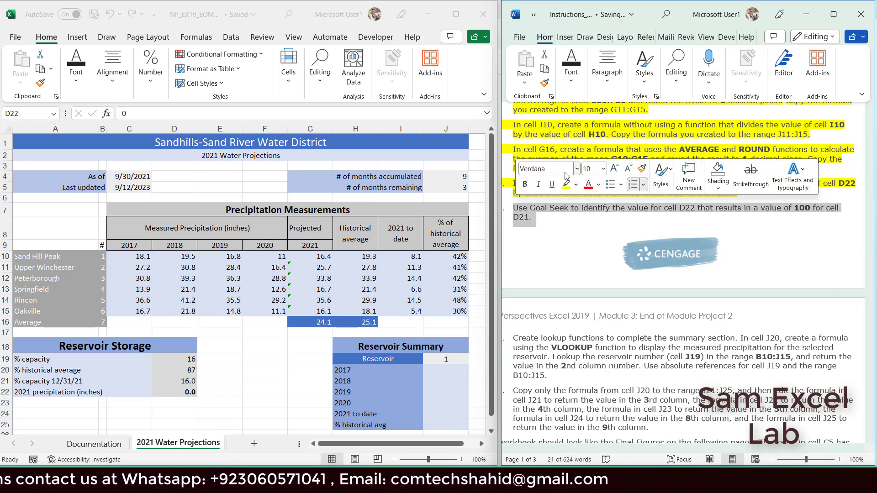
click(268, 392)
click(234, 36)
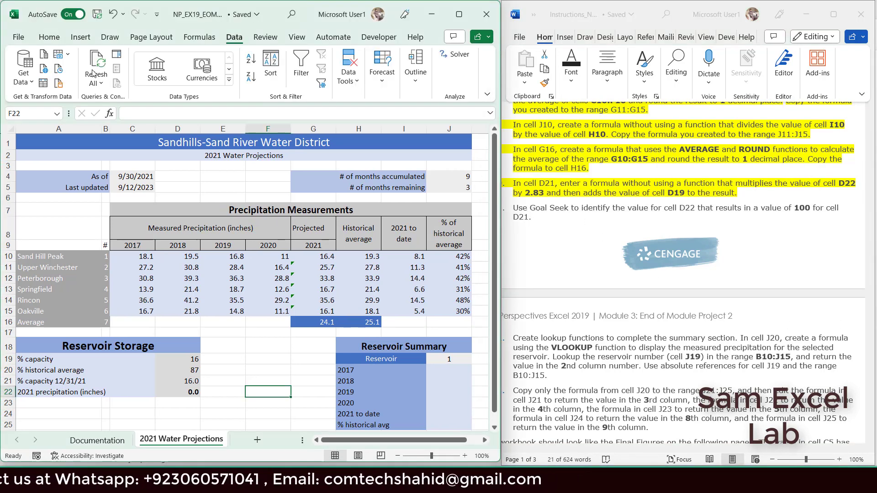
Open Goal Seek from Data > Forecast > What-If Analysis on the 2021 Water Projections sheet.
click(49, 37)
click(531, 217)
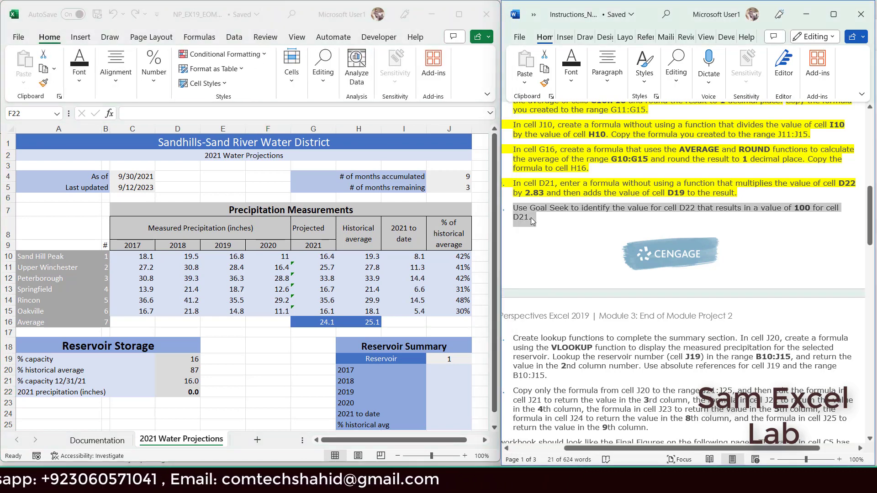
click(235, 38)
click(236, 38)
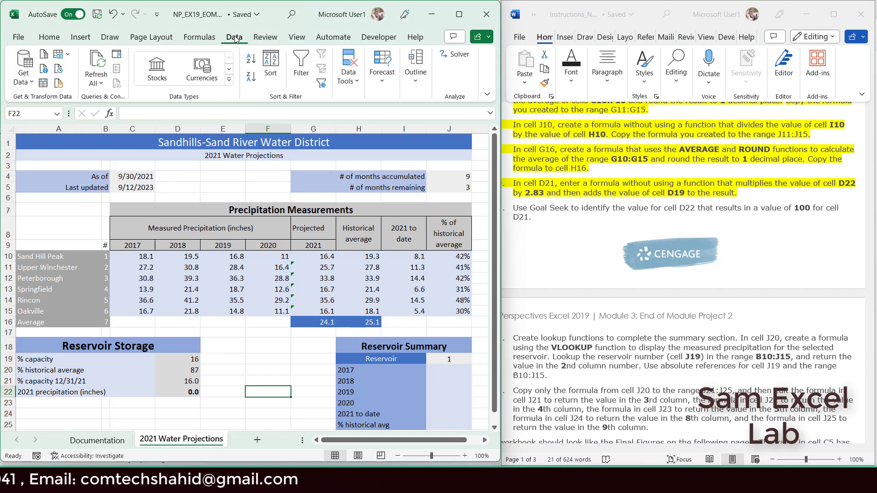
click(350, 86)
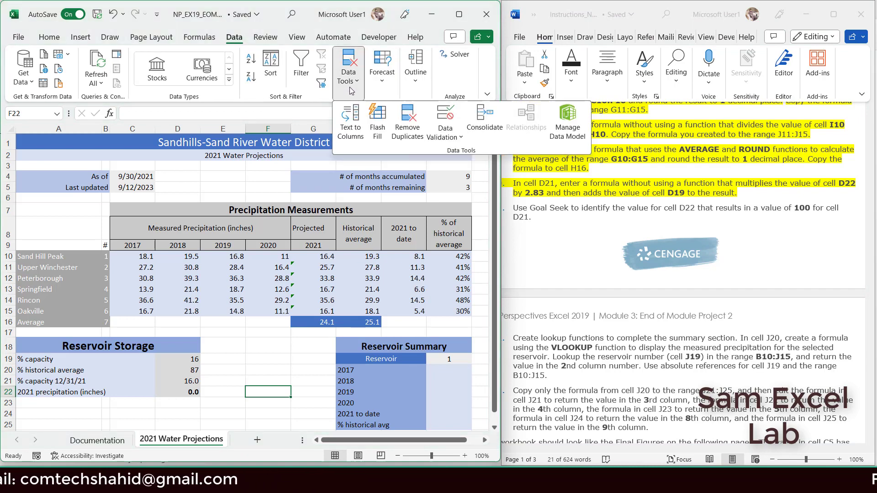
click(439, 139)
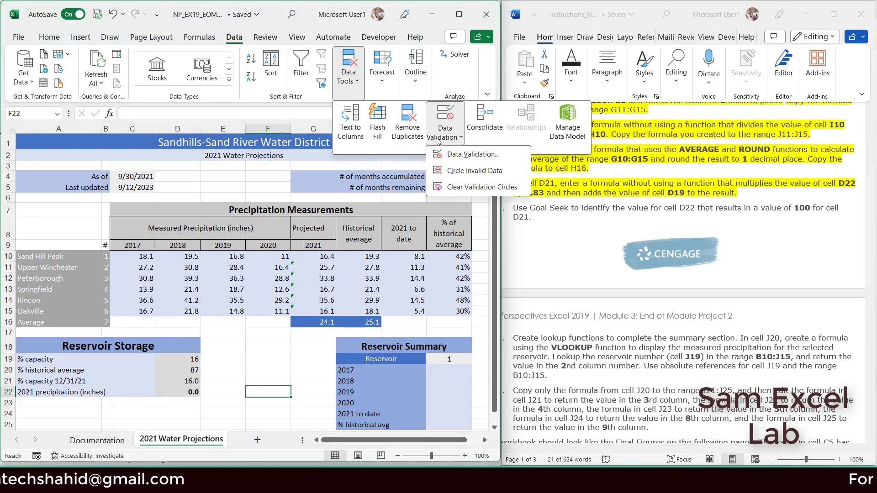
click(396, 87)
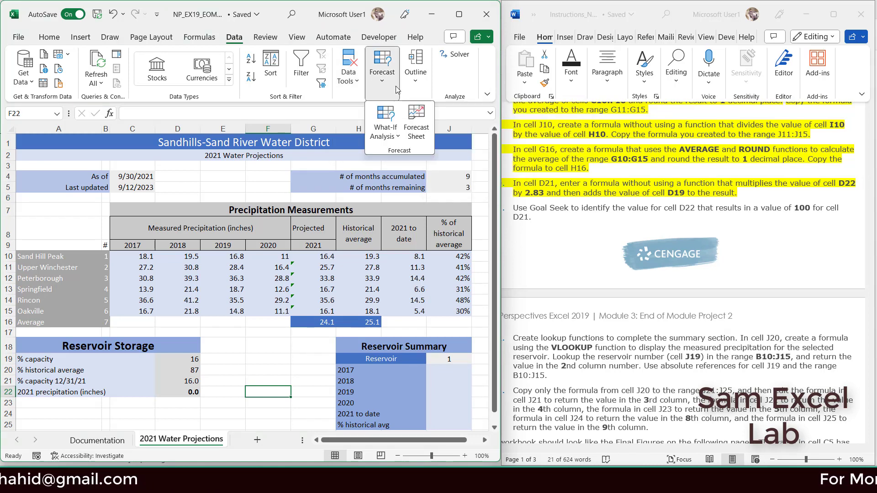
click(396, 138)
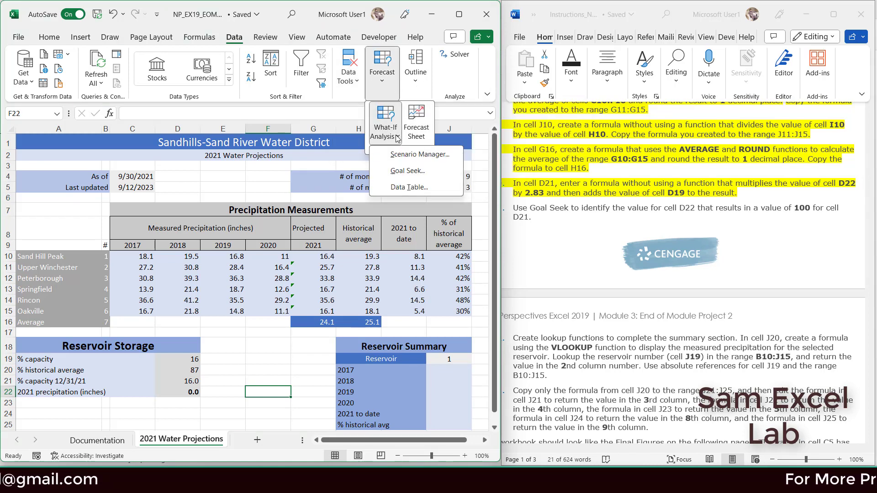
click(402, 172)
Run Goal Seek to set D21 to 100 by changing D22, giving D22 = 29.7.
key(BackSpace)
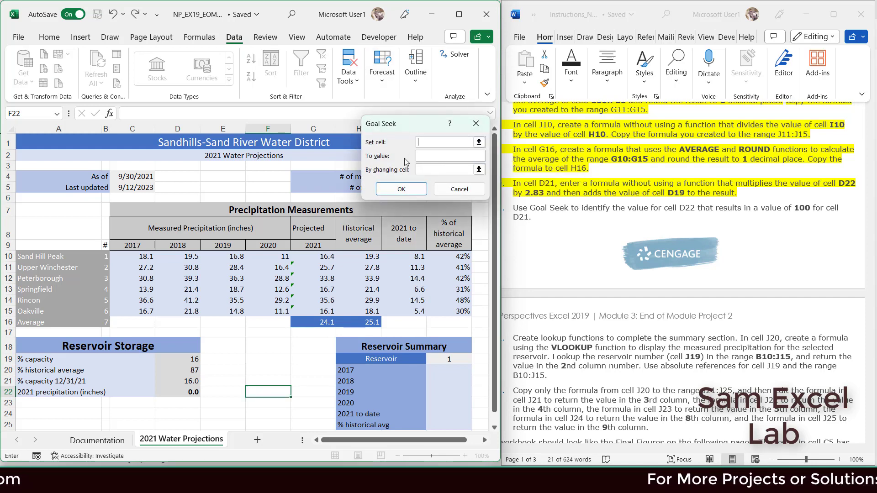
text(D21)
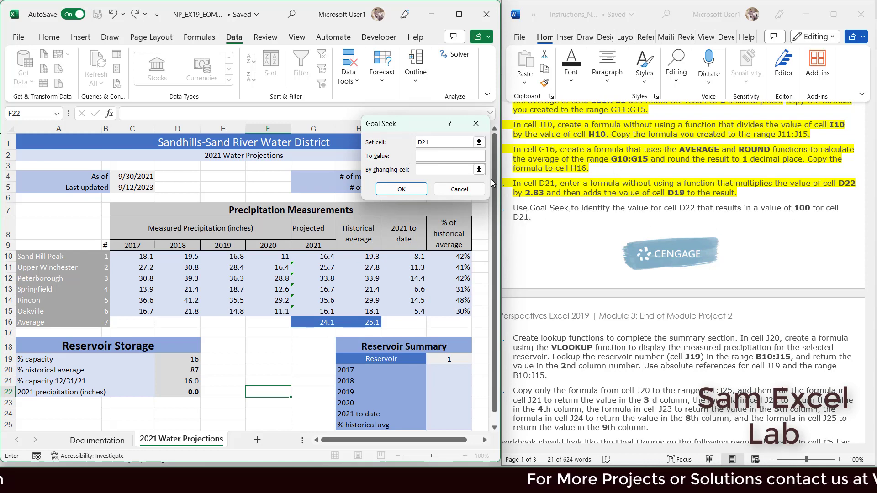
click(461, 160)
text(100)
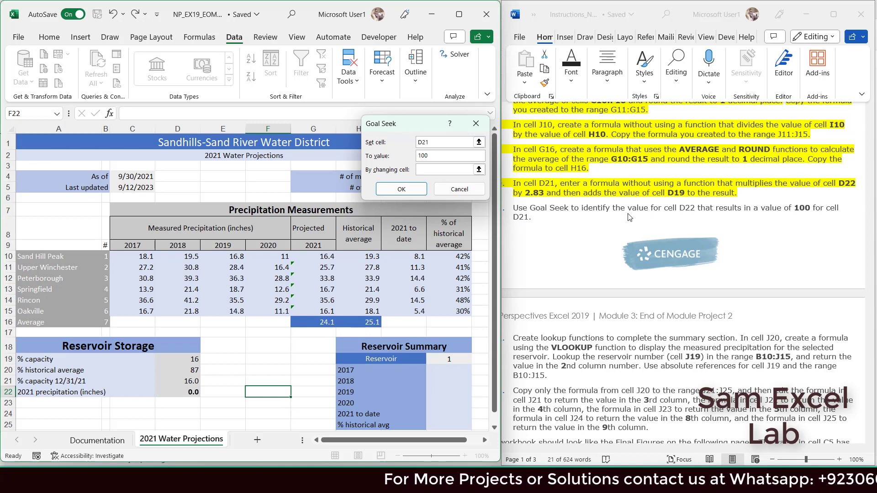
text(D22)
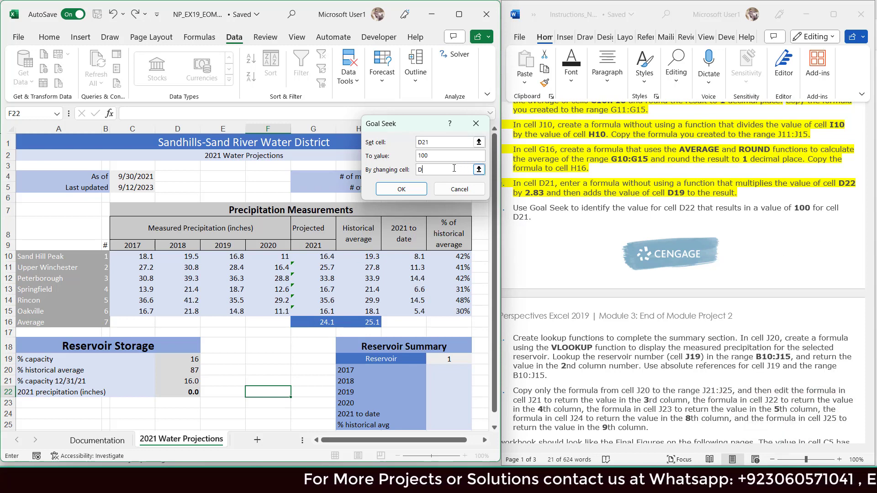
click(411, 191)
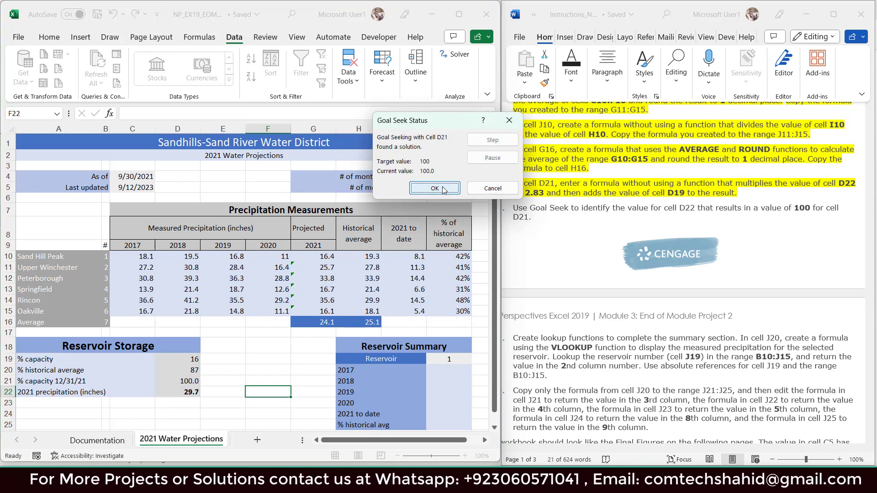
click(410, 188)
Highlight the Goal Seek instruction yellow, then select the lookup instruction and cell J20.
triple_click(579, 219)
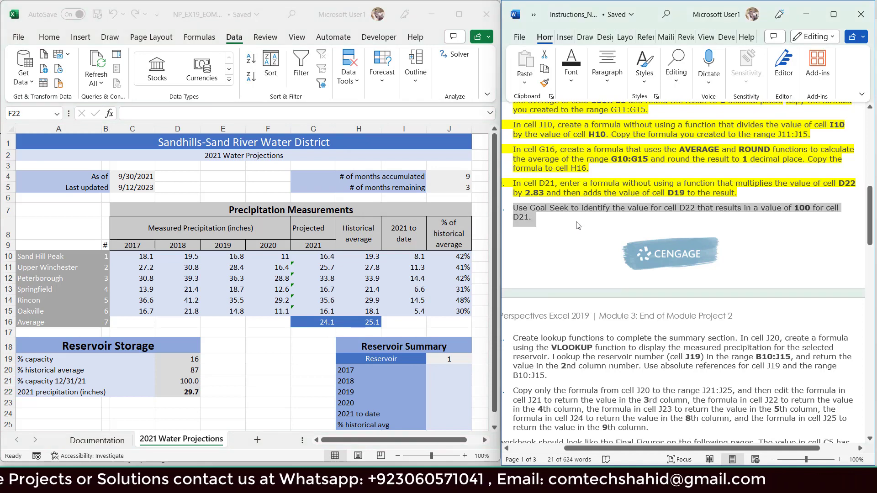
click(571, 77)
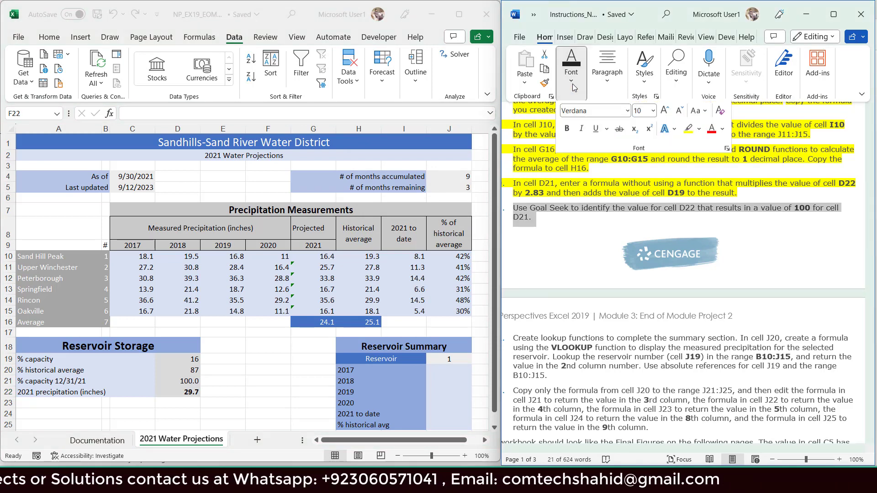
click(688, 131)
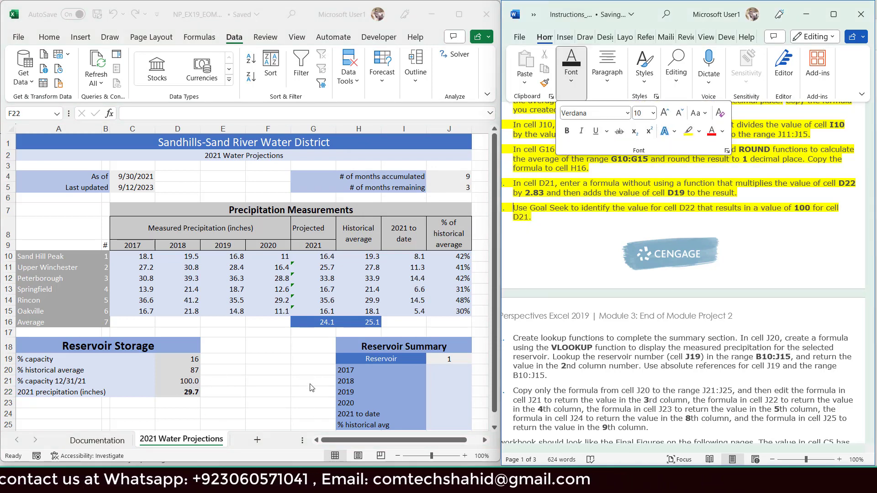
click(550, 363)
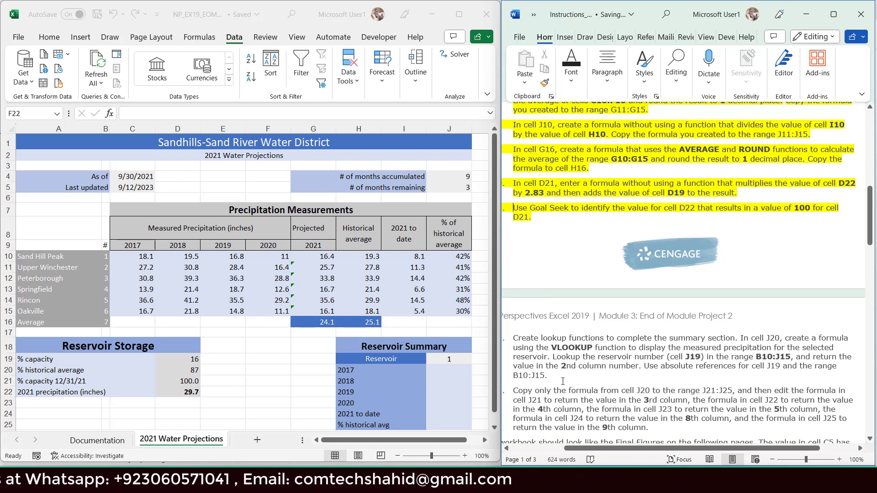
triple_click(521, 343)
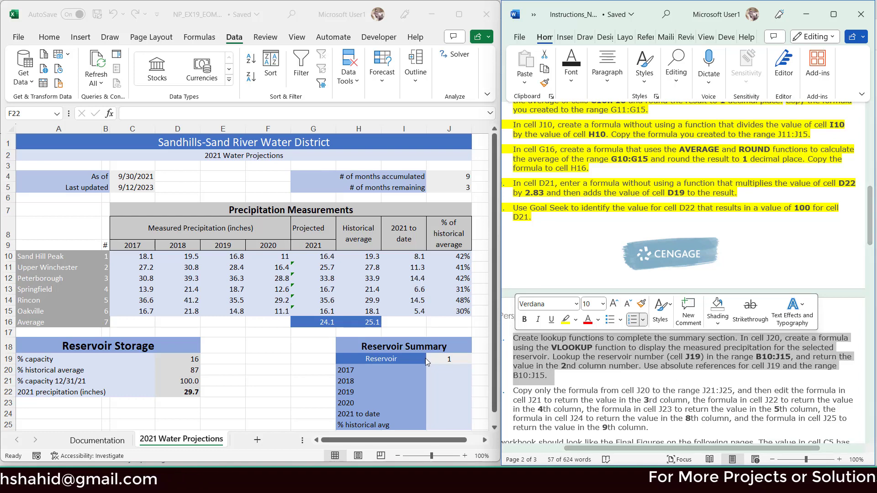
click(451, 369)
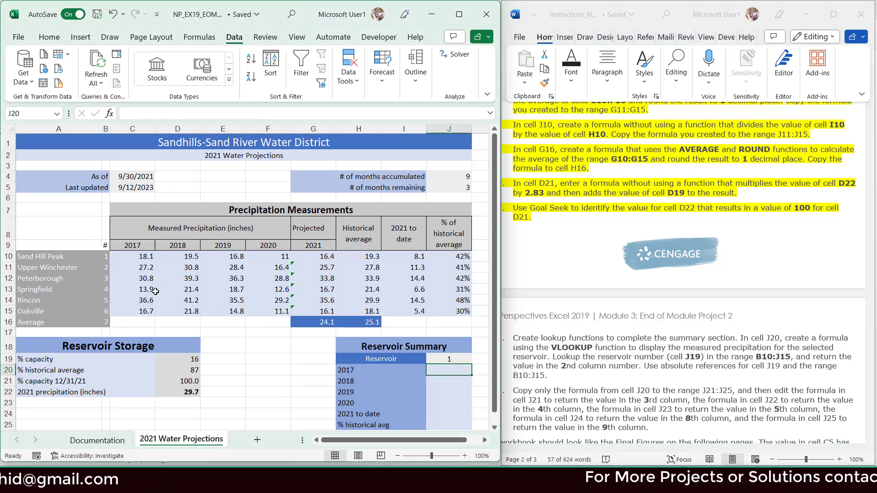
Start J20's VLOOKUP with an absolute $J$19 lookup value, checking the absolute-reference instruction.
text(=Vlo)
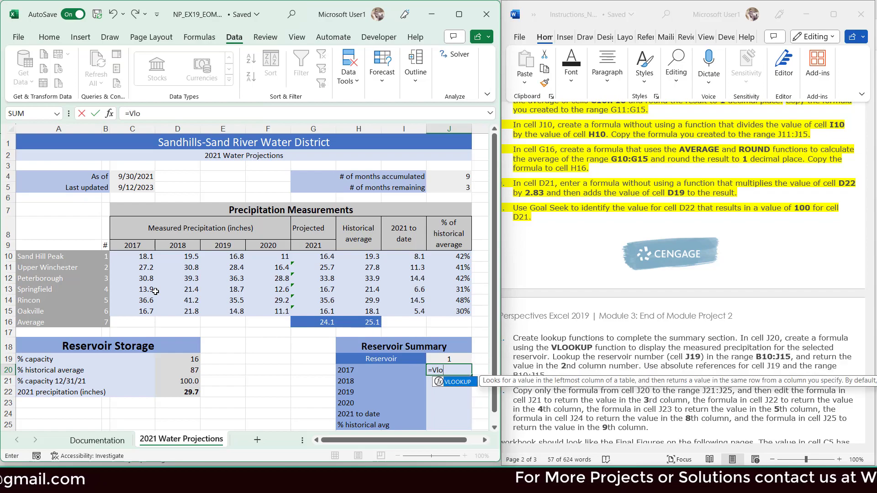
key(Tab)
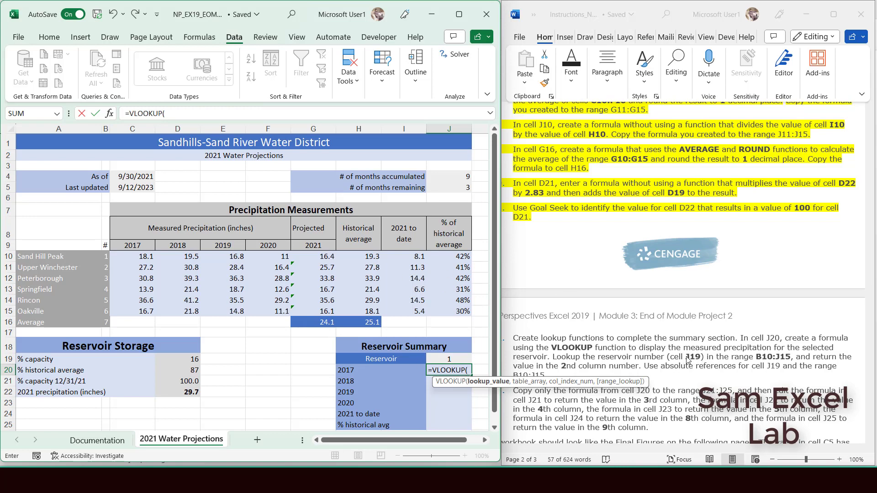
text(J1)
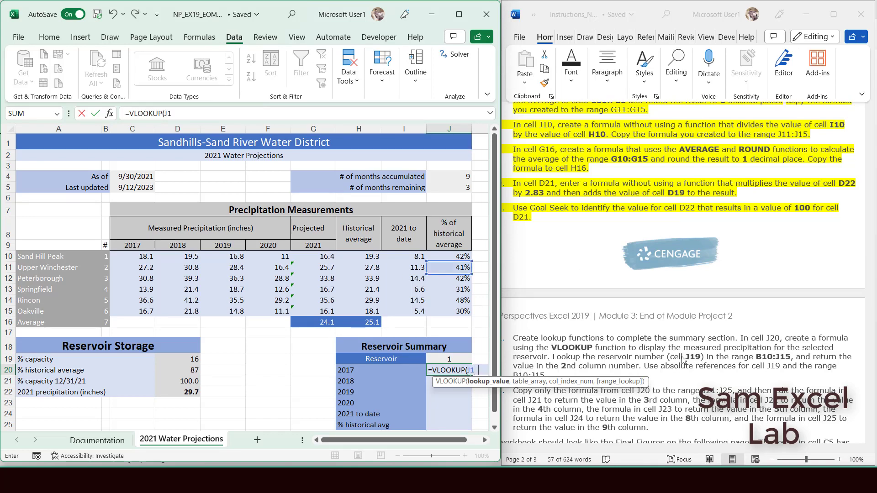
text(9)
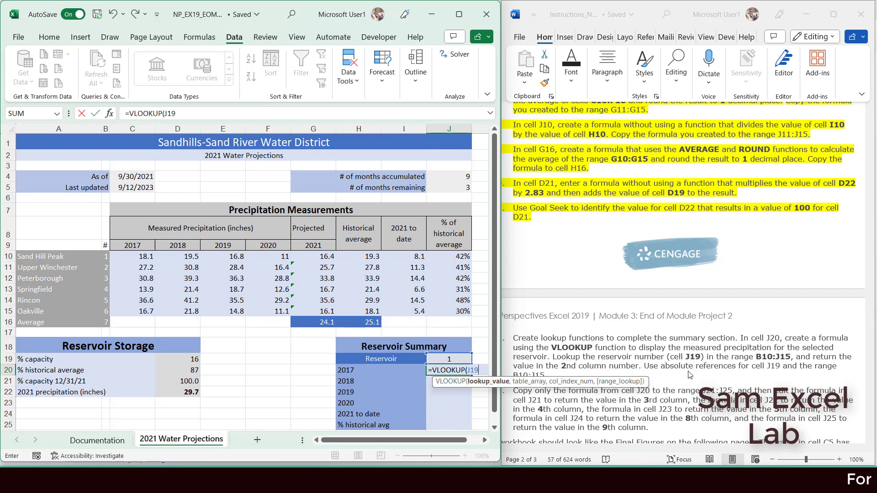
triple_click(690, 374)
click(679, 368)
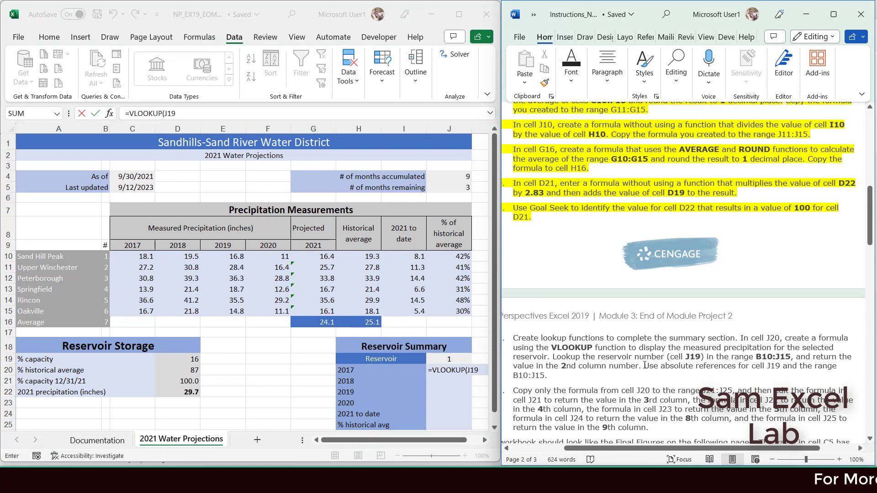
drag(644, 366, 778, 374)
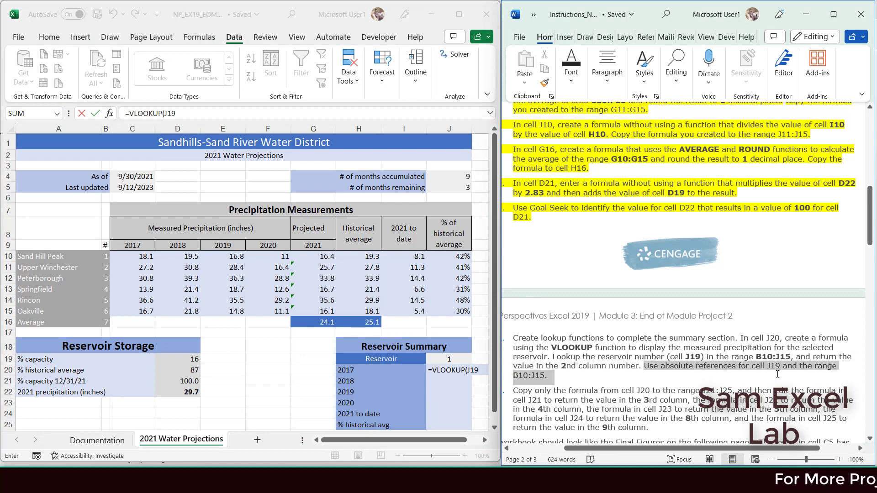
right_click(777, 374)
click(481, 371)
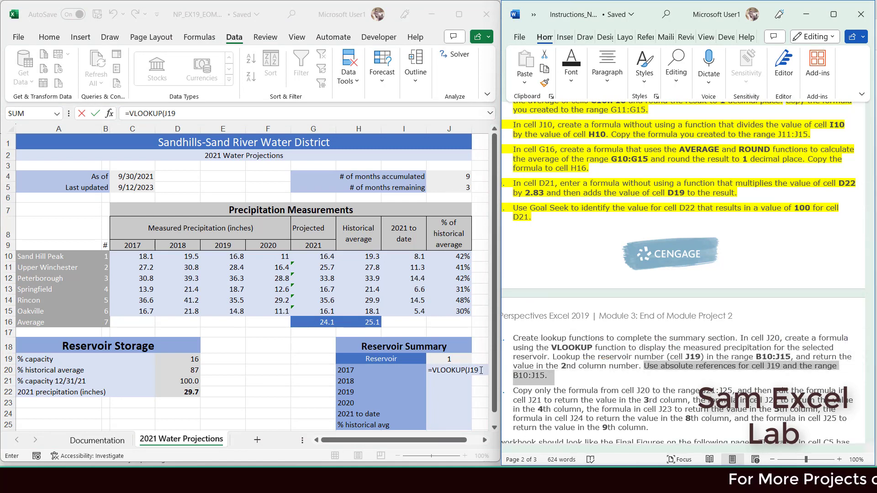
click(481, 370)
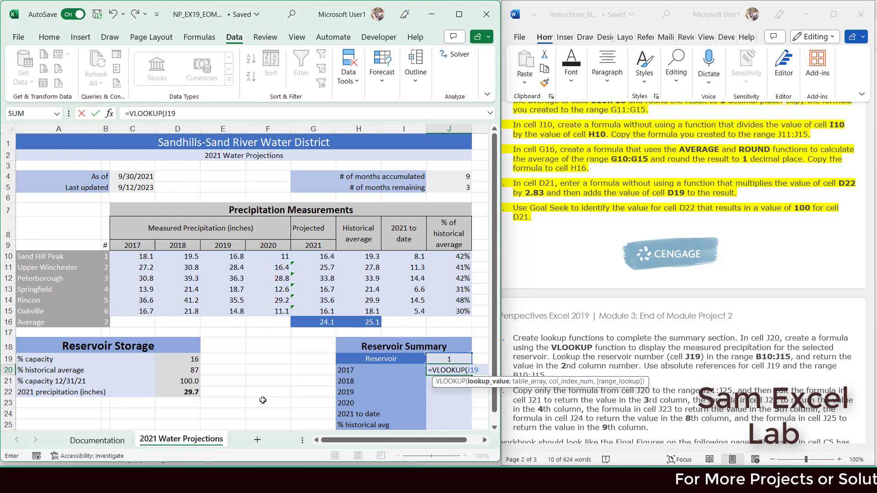
key(F4)
Finish it with absolute range $B$10:$J$15 and column 2, returning 18.1.
text($J$19,)
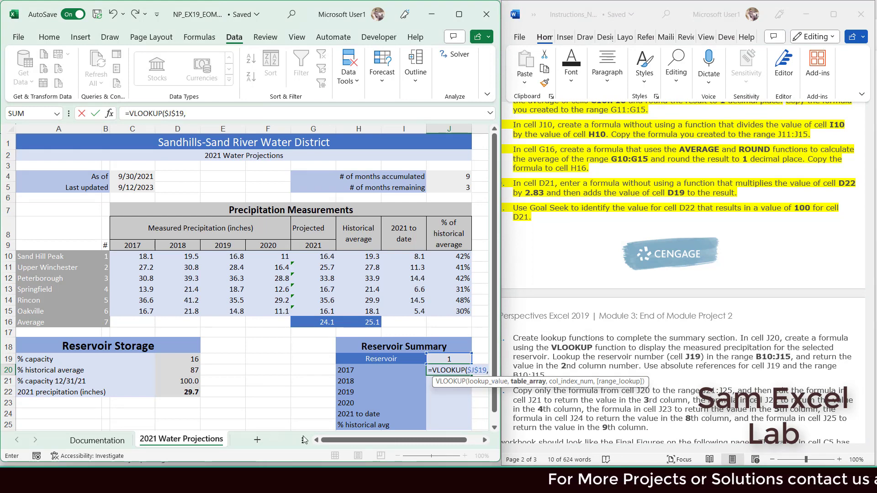
scroll(348, 440, right, 1)
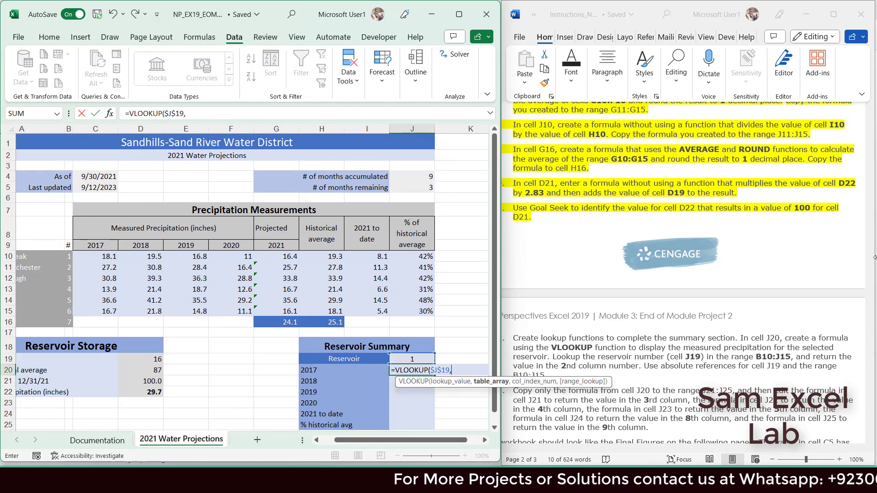
text(B)
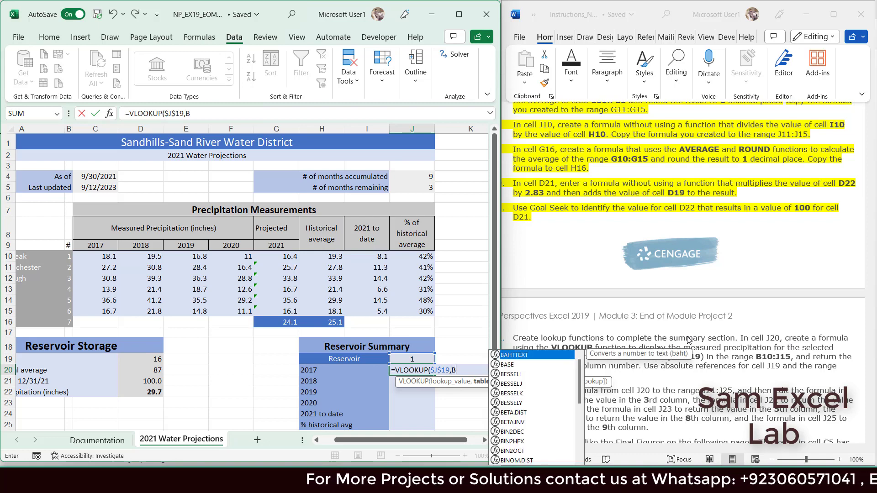
text(10)
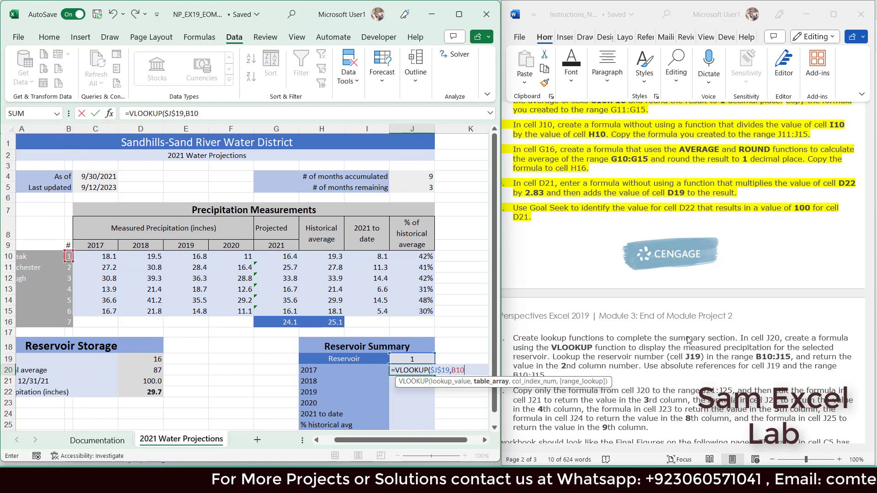
text(:)
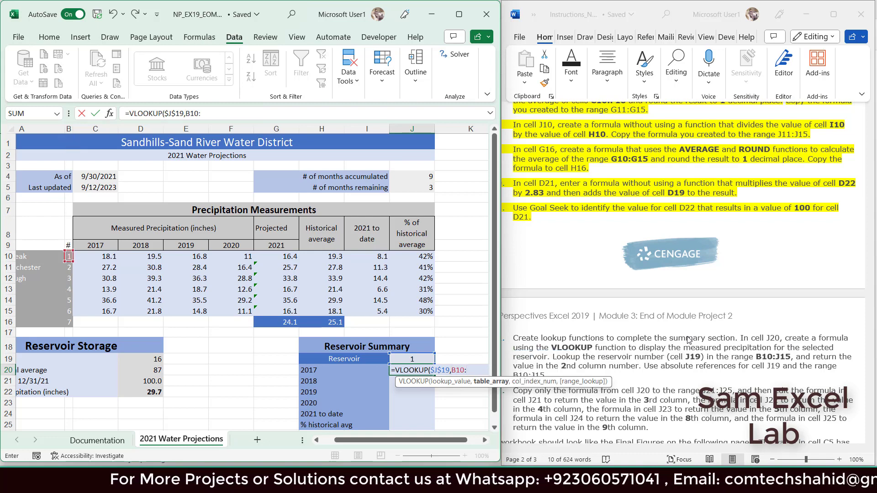
text(J15)
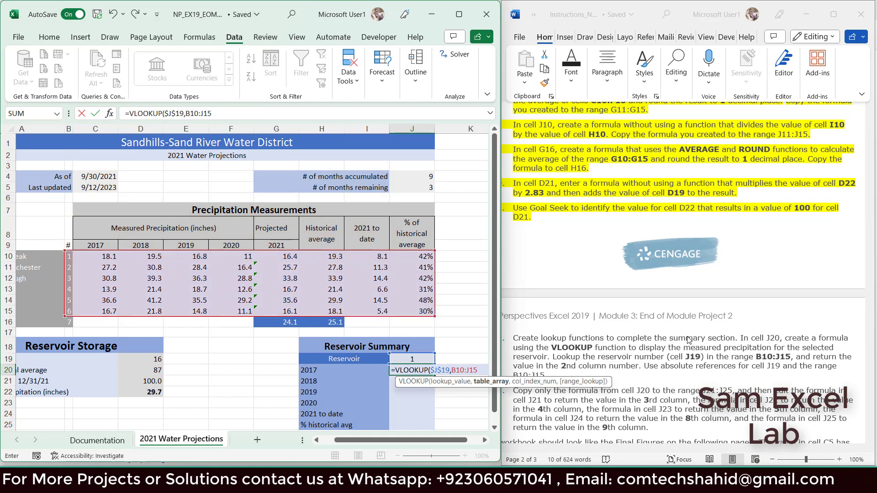
key(BackSpace)
key(BackSpace)
key(BackSpace)
text($J$15)
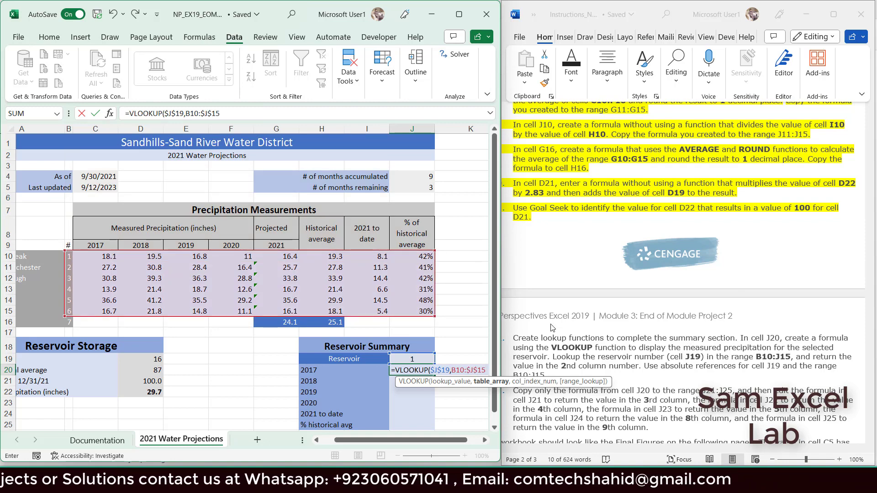
click(461, 369)
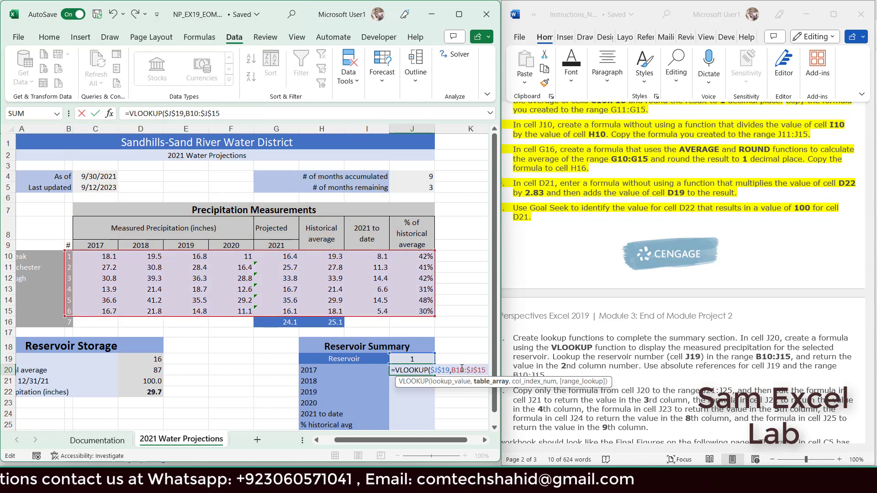
key(F4)
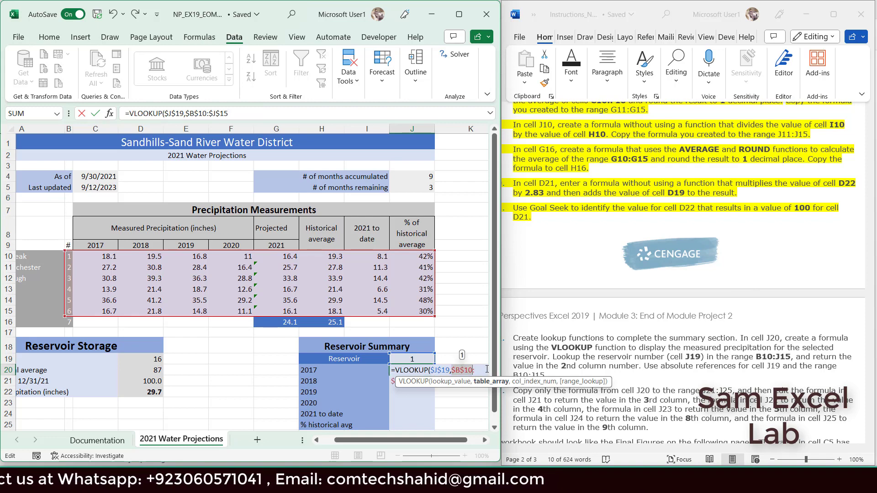
key(End)
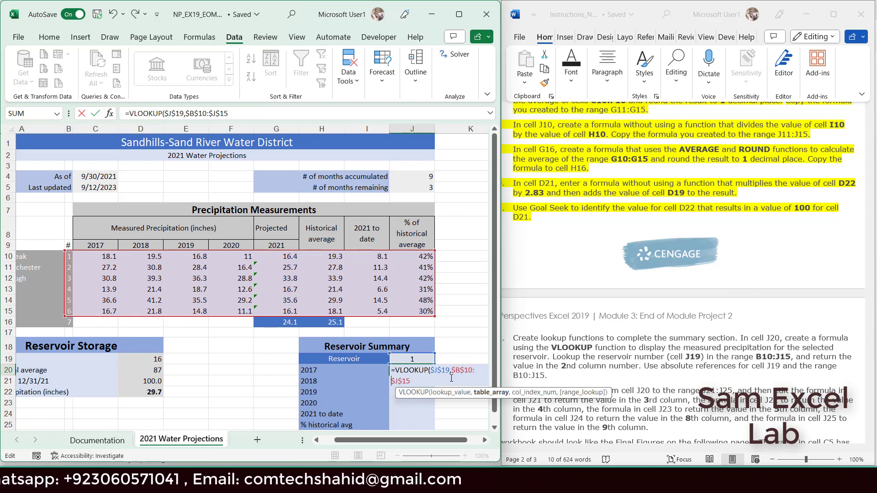
text(,)
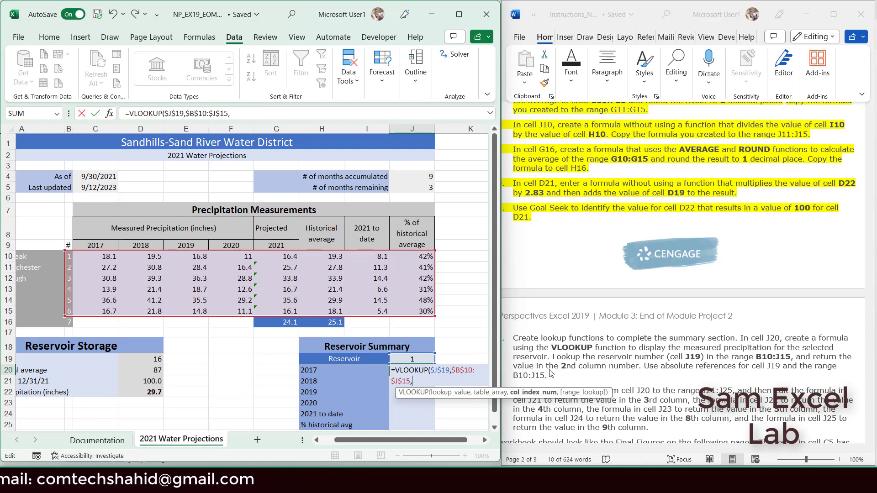
text(2)
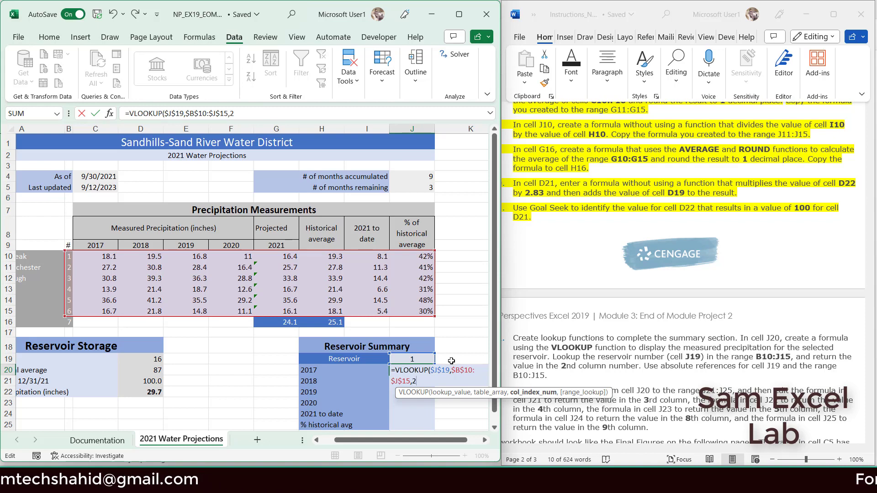
key(Return)
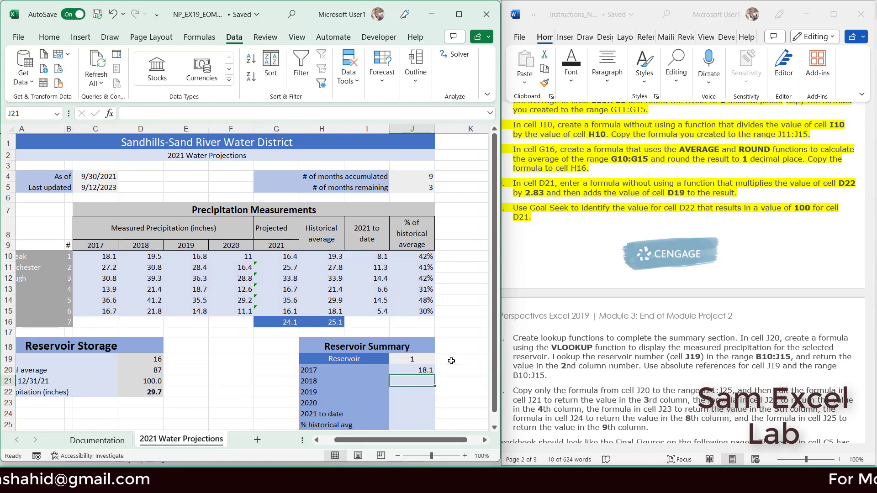
Check J20's formula and highlight instruction step 12 in yellow.
click(412, 369)
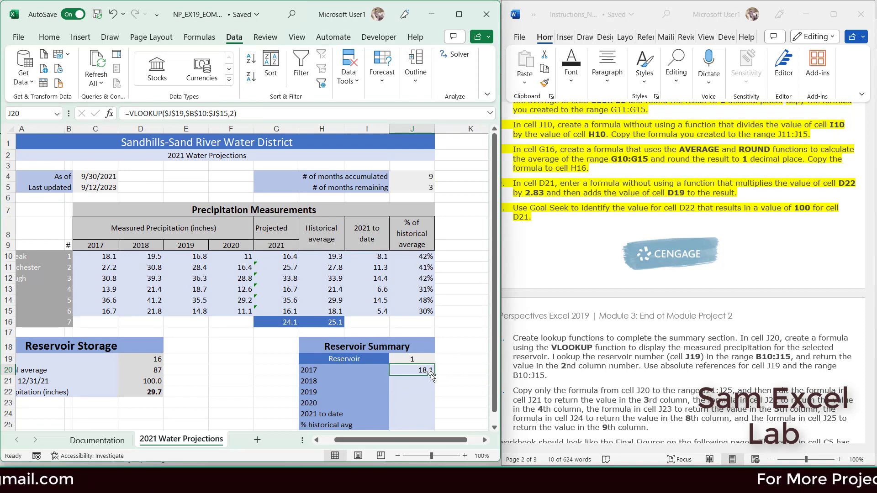
ctrl+click(610, 377)
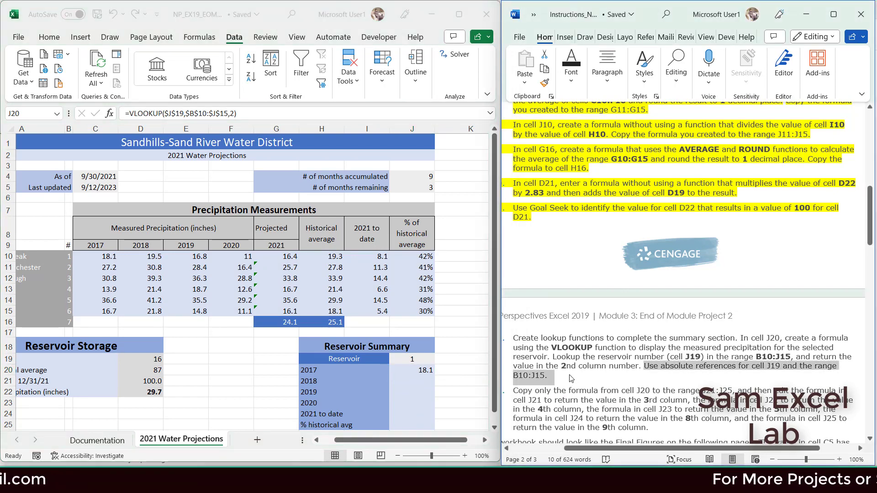
triple_click(570, 378)
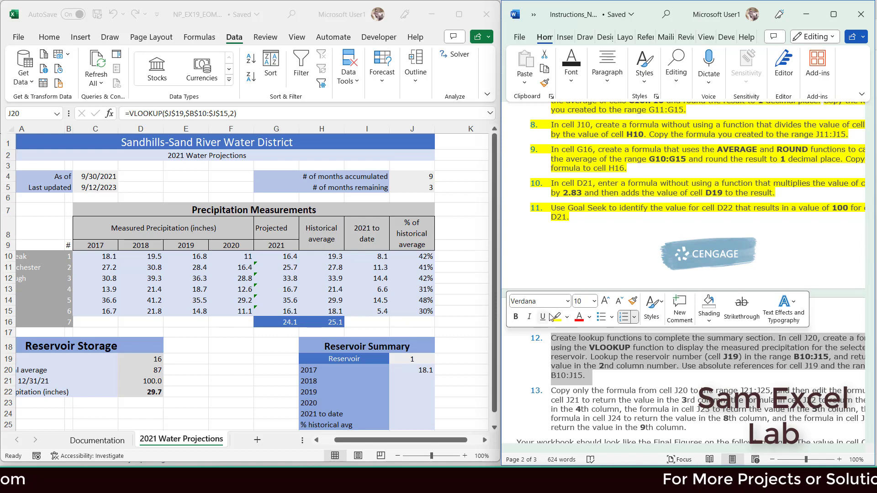
click(554, 316)
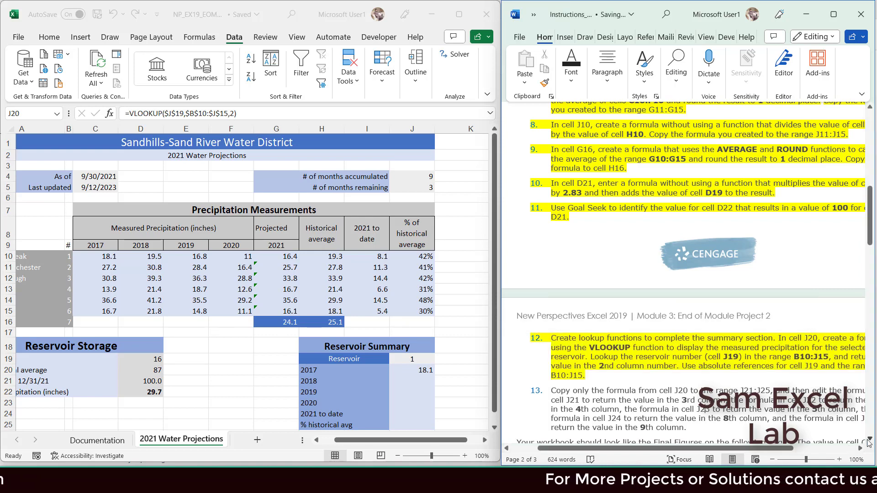
Review the step 13 copy-formula instruction, then return to cell J20.
scroll(868, 444, down, 3)
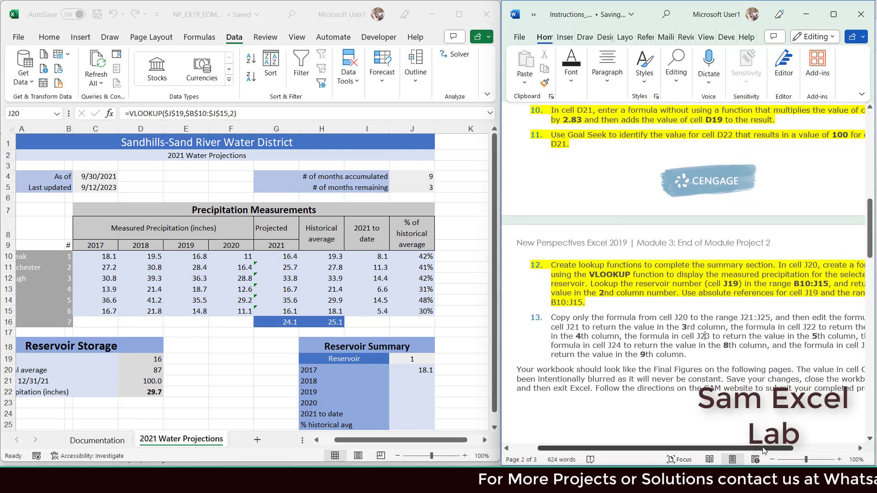
drag(764, 450, 790, 452)
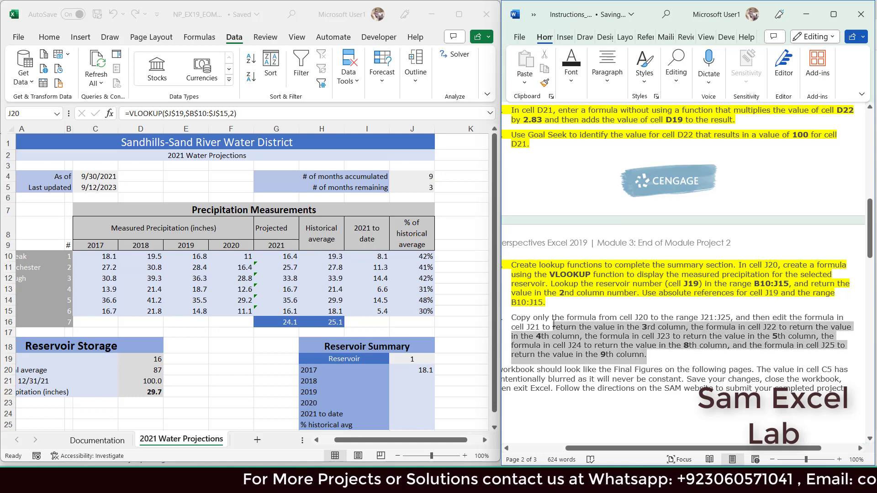
drag(657, 356, 511, 317)
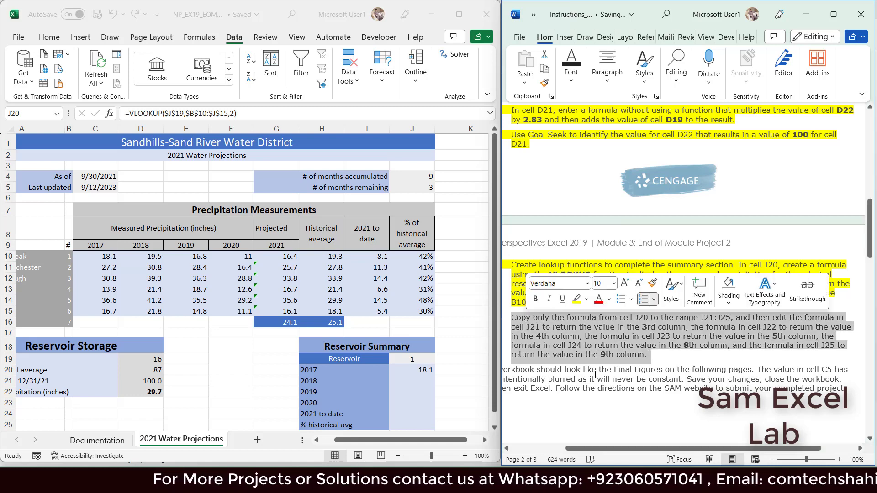
click(634, 328)
click(635, 328)
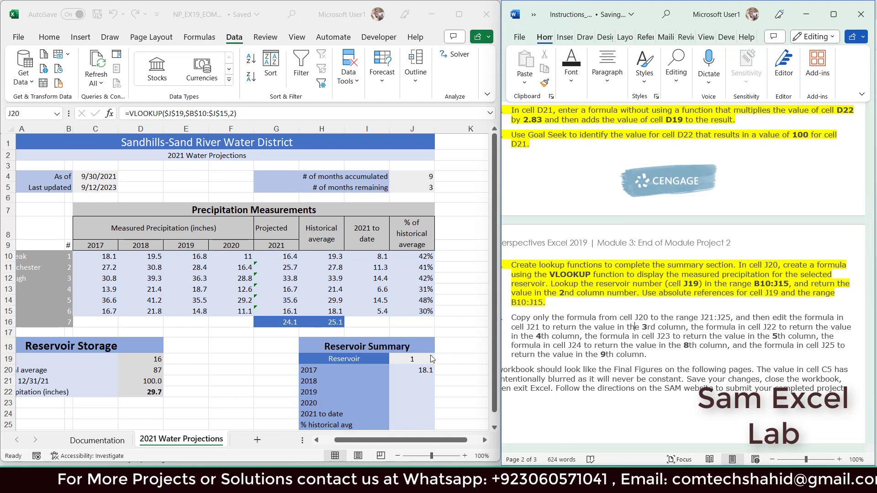
click(417, 370)
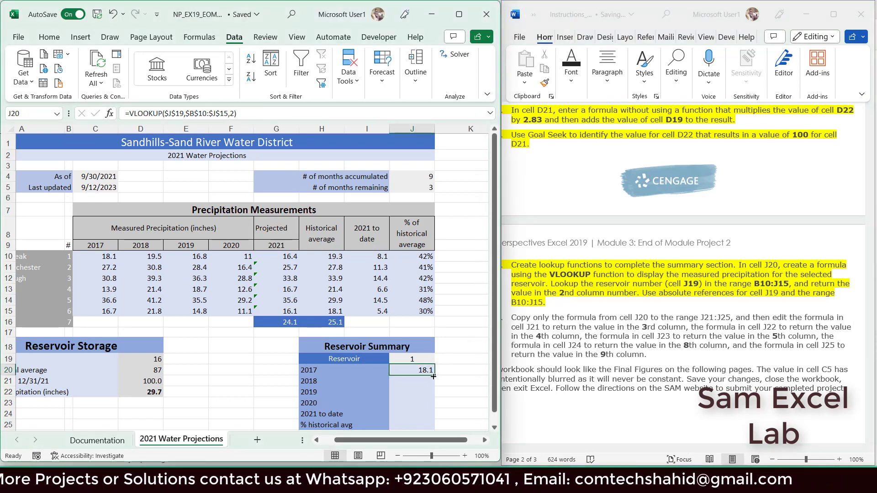
Fill J20's VLOOKUP formula down through J25, redoing the fill after an undo.
drag(433, 377, 436, 428)
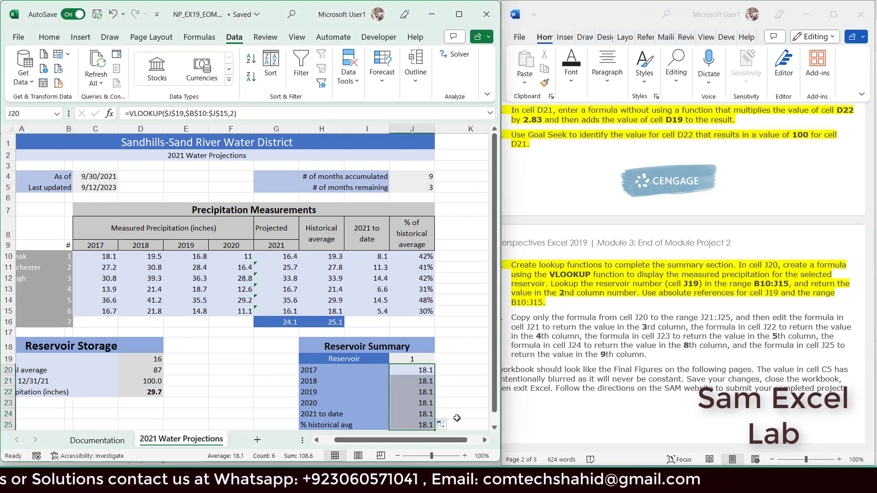
click(443, 424)
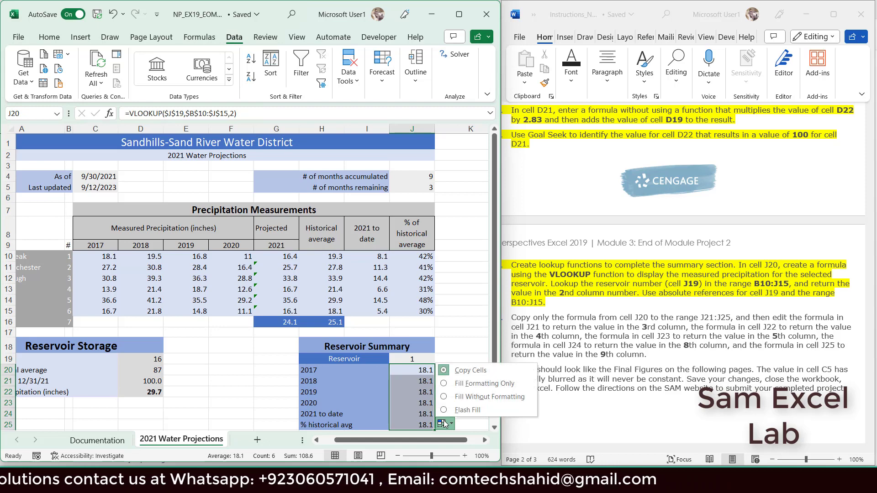
click(468, 399)
click(462, 381)
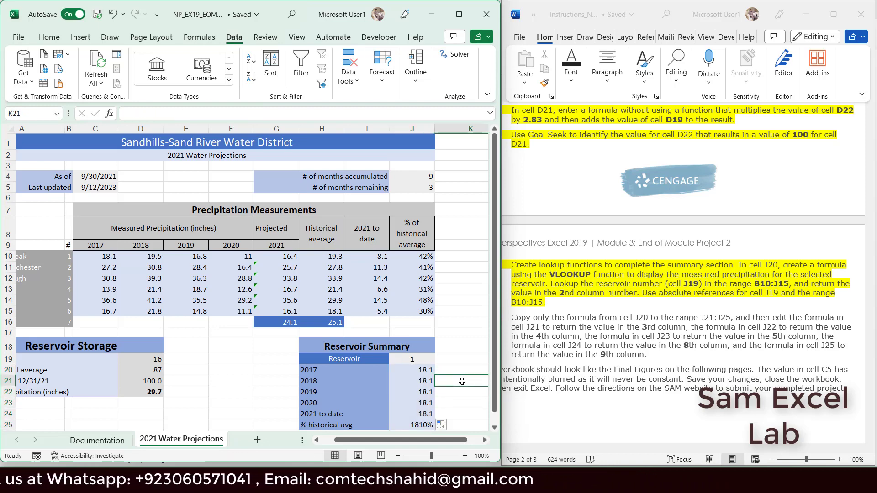
click(428, 369)
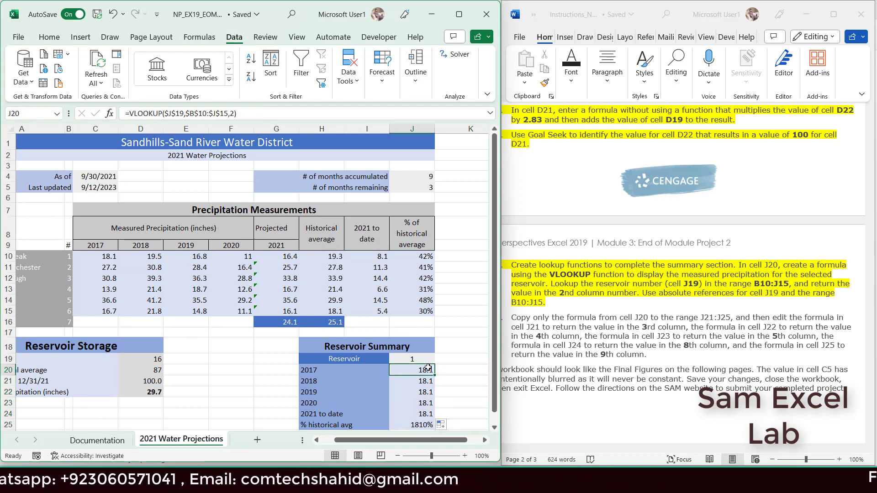
key(ctrl+z)
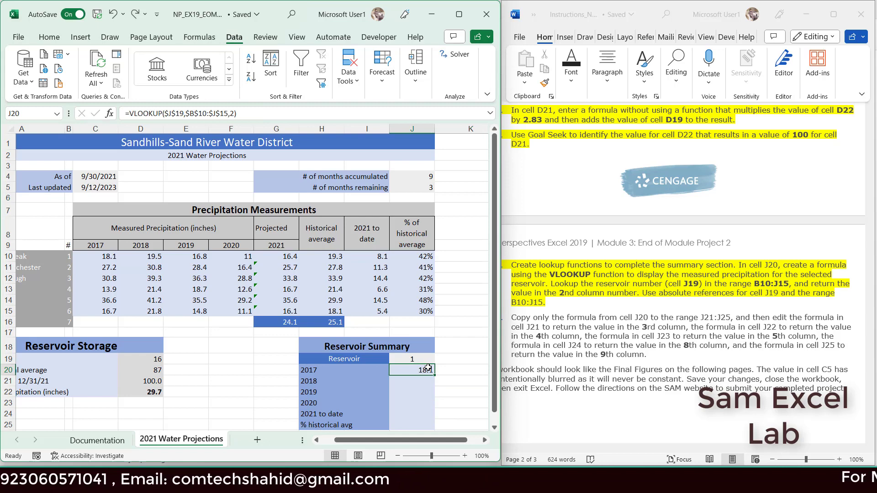
drag(436, 375, 432, 427)
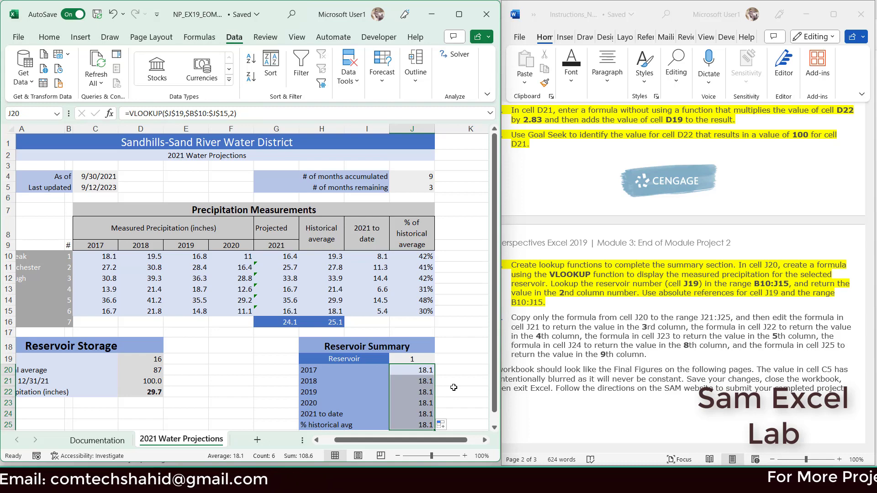
click(463, 373)
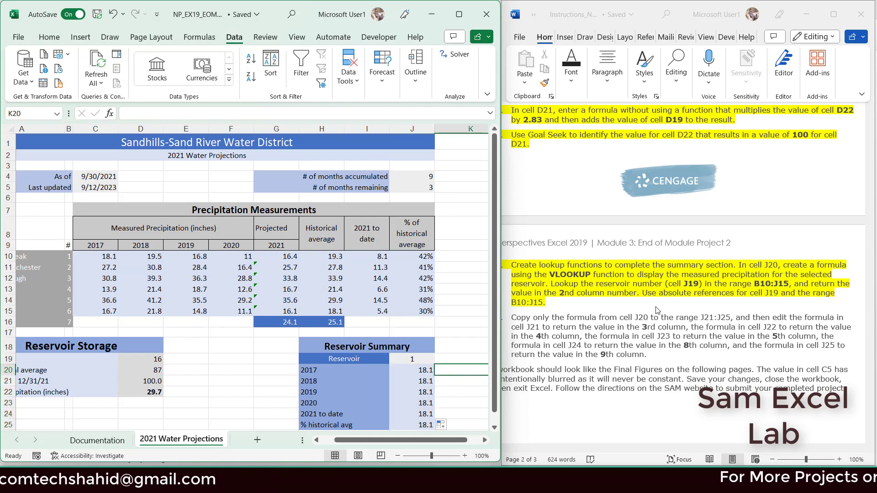
Highlight the copy-to-J21:J25 instruction yellow and return to J20.
click(657, 316)
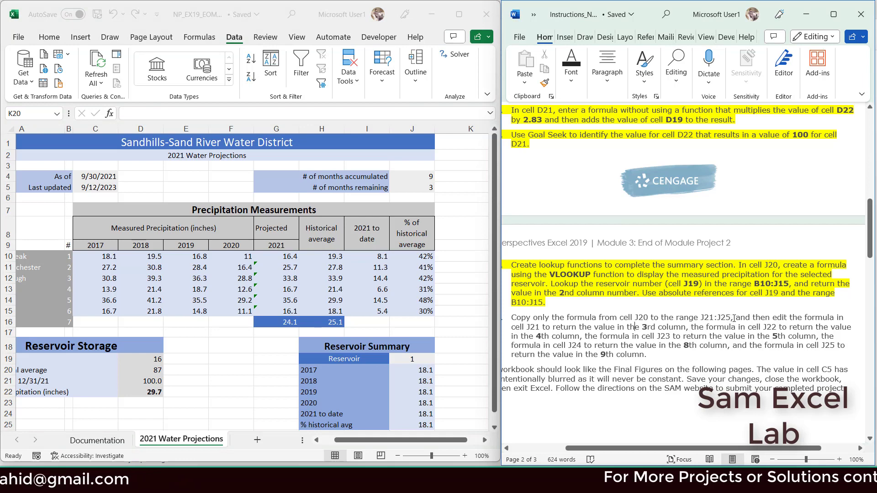
drag(727, 318, 511, 319)
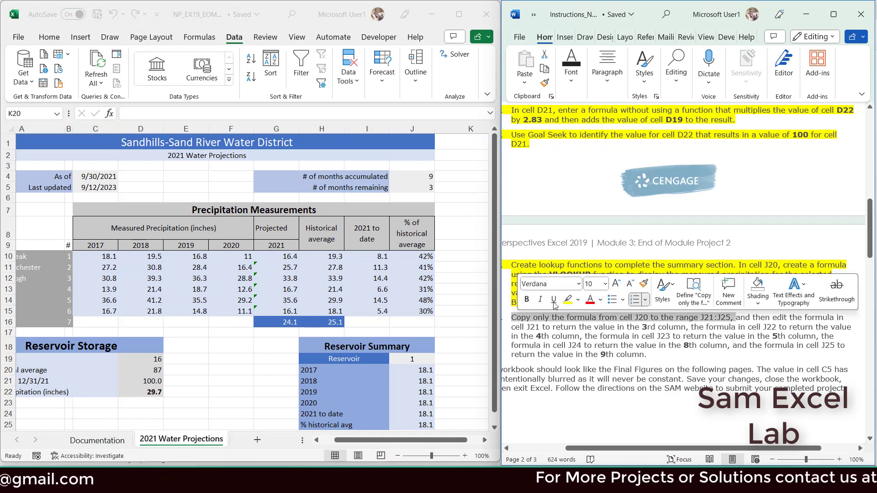
click(567, 299)
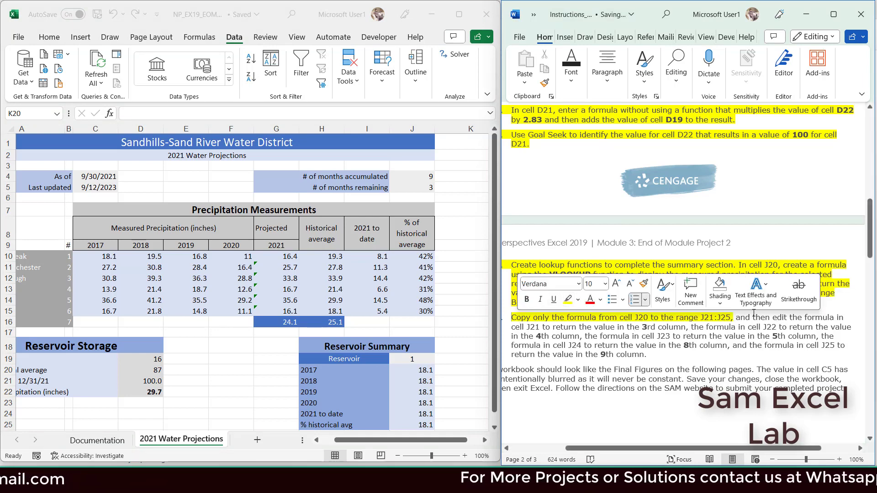
mouse_move(735, 317)
mouse_down()
mouse_move(671, 329)
mouse_move(686, 329)
mouse_up()
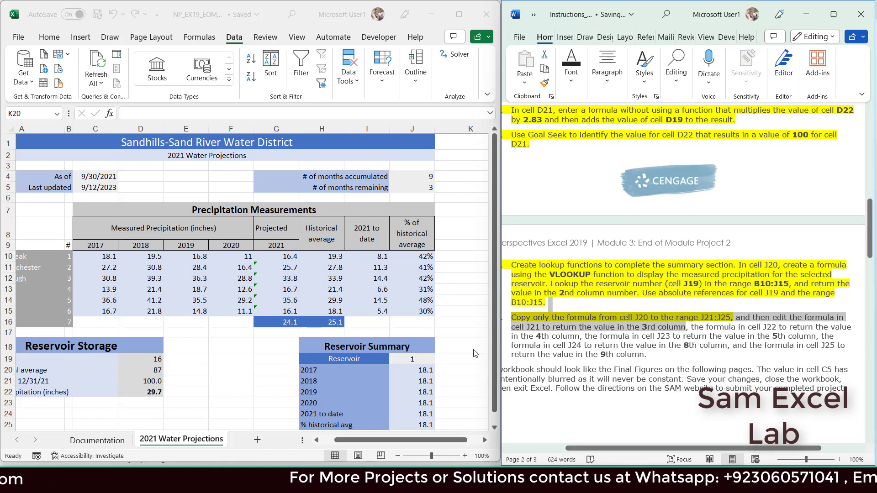
click(413, 366)
click(412, 369)
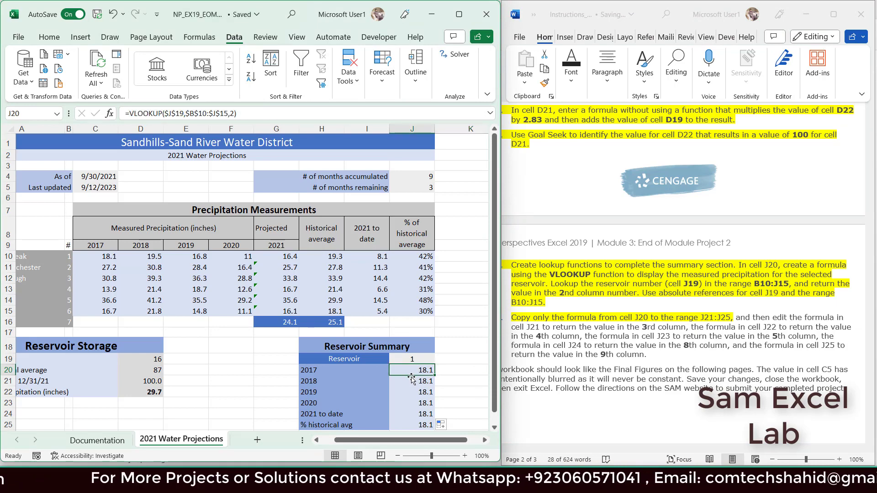
Change J21's VLOOKUP column index from 2 to 3.
drag(411, 376, 412, 381)
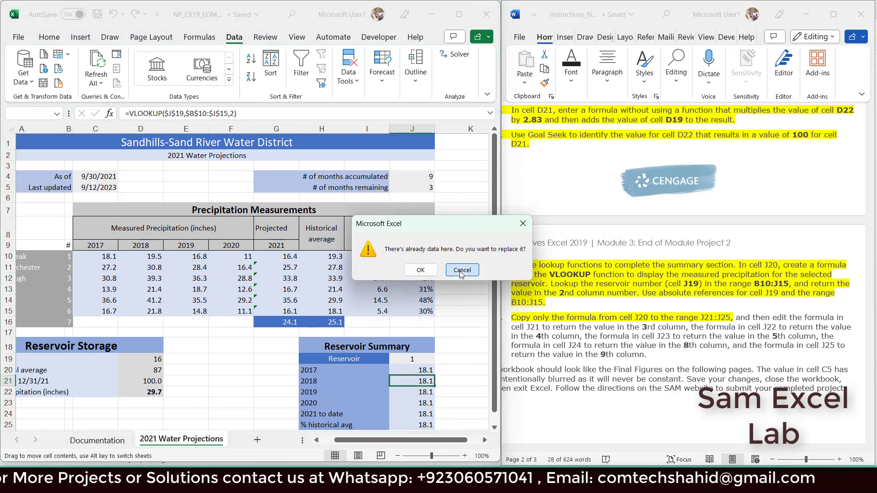
click(462, 270)
click(419, 379)
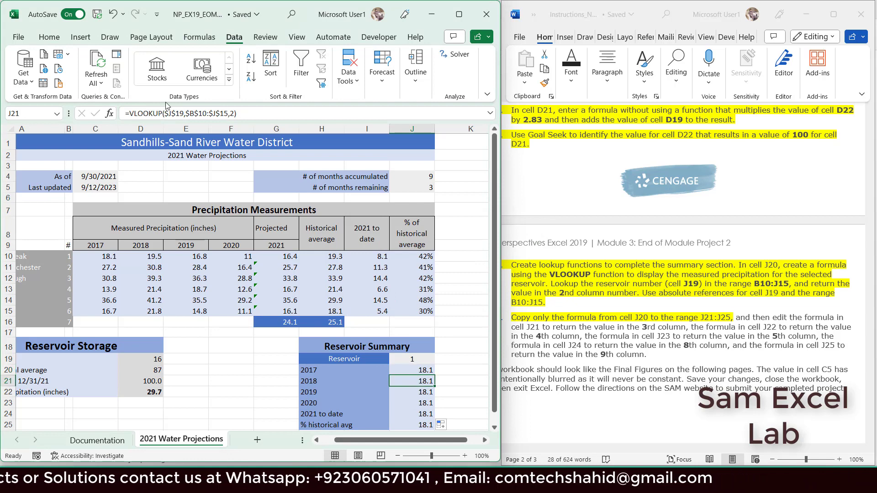
click(234, 113)
key(BackSpace)
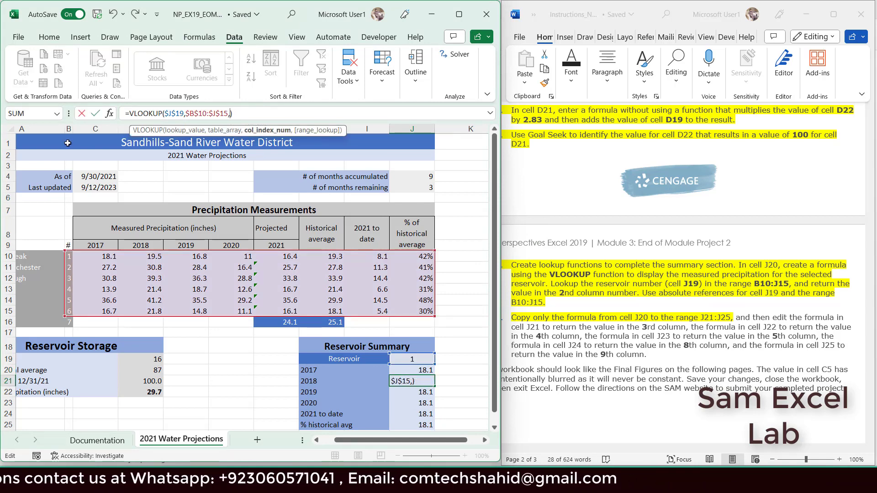
text(3)
key(Return)
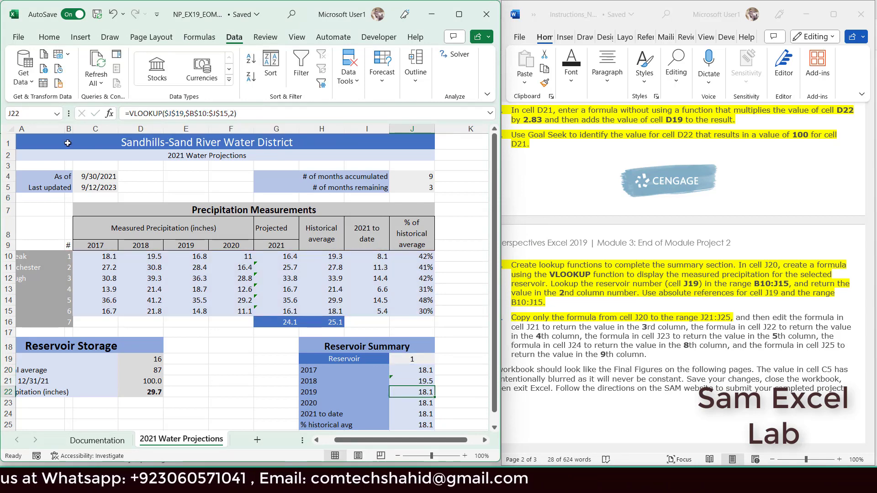
Highlight the J21 3rd-column instruction yellow and select the J22 instruction.
shift+click(684, 328)
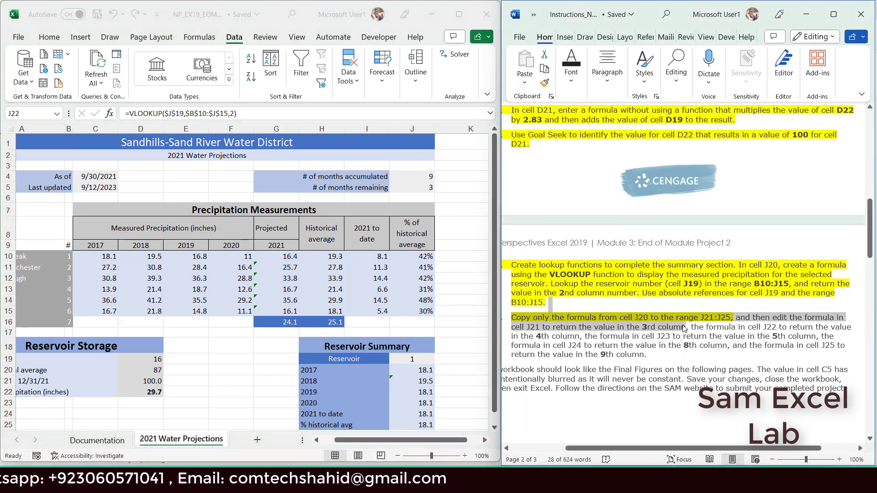
click(571, 68)
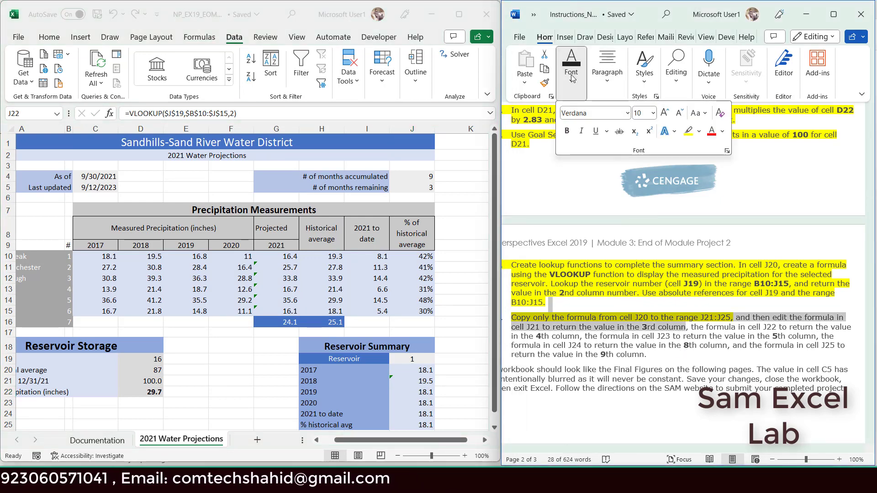
click(689, 132)
click(693, 326)
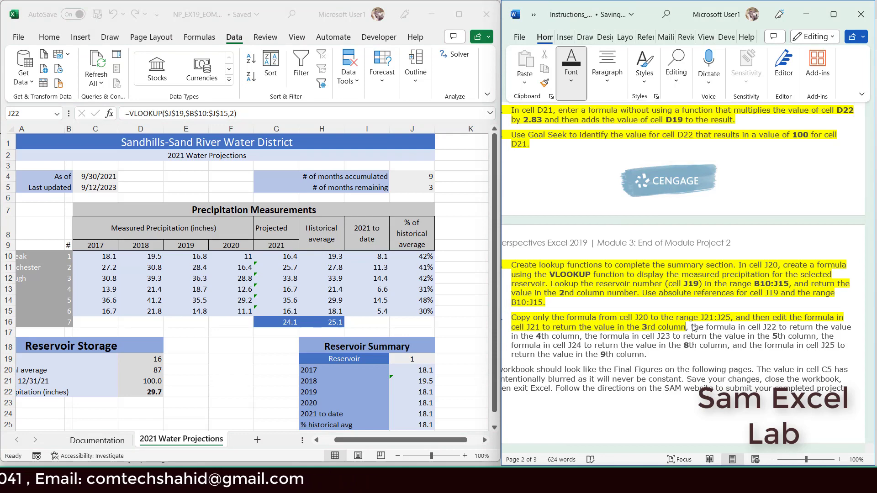
drag(769, 327, 689, 336)
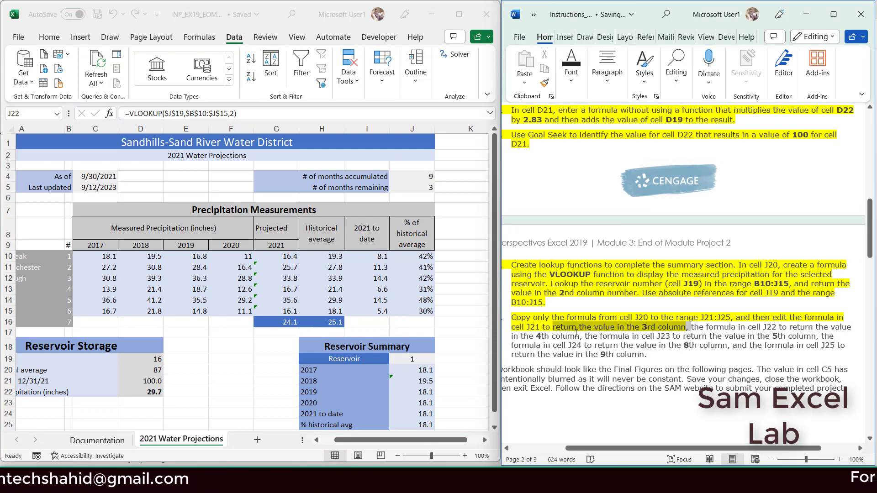
drag(658, 341, 579, 336)
Change J22's column index to 4 and highlight its instruction yellow.
click(425, 392)
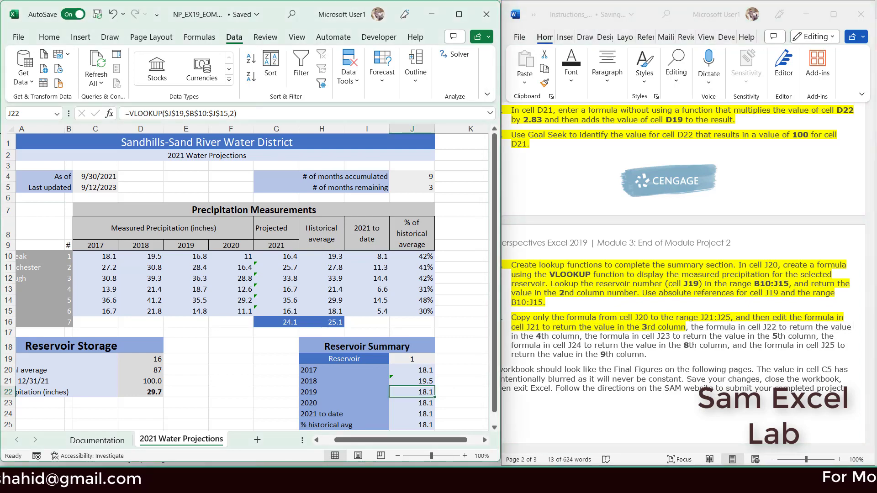
click(233, 114)
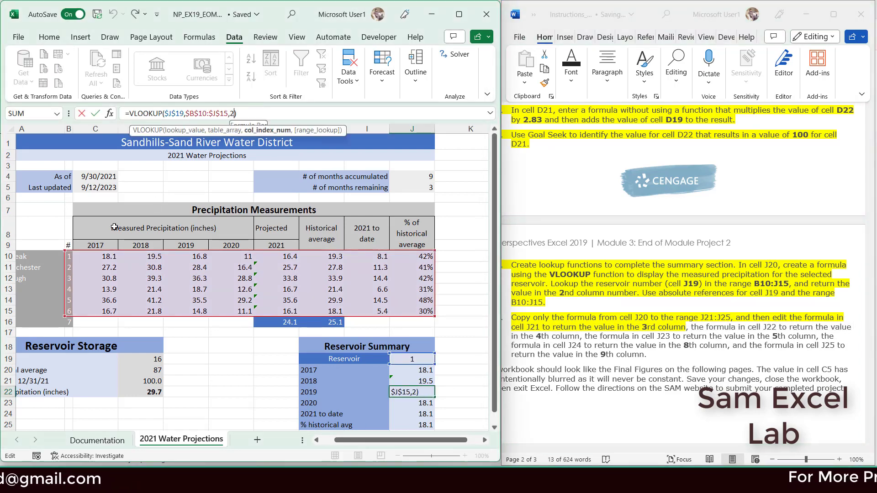
key(BackSpace)
text(4)
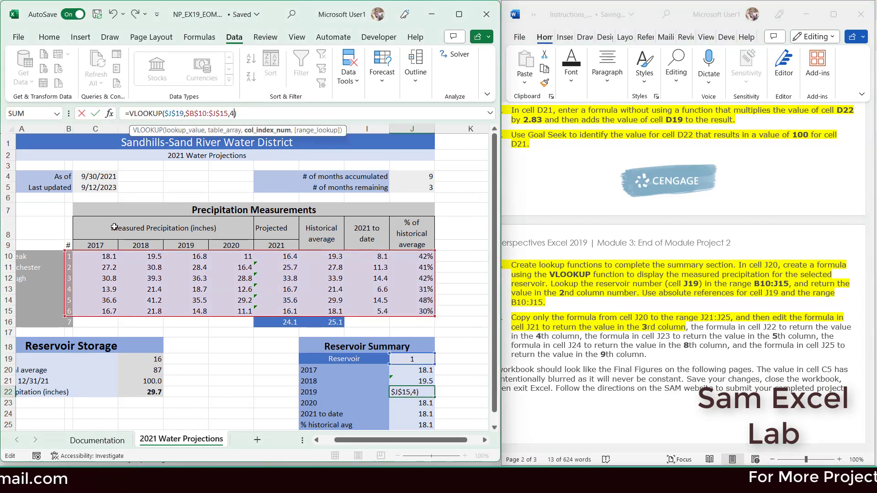
key(Return)
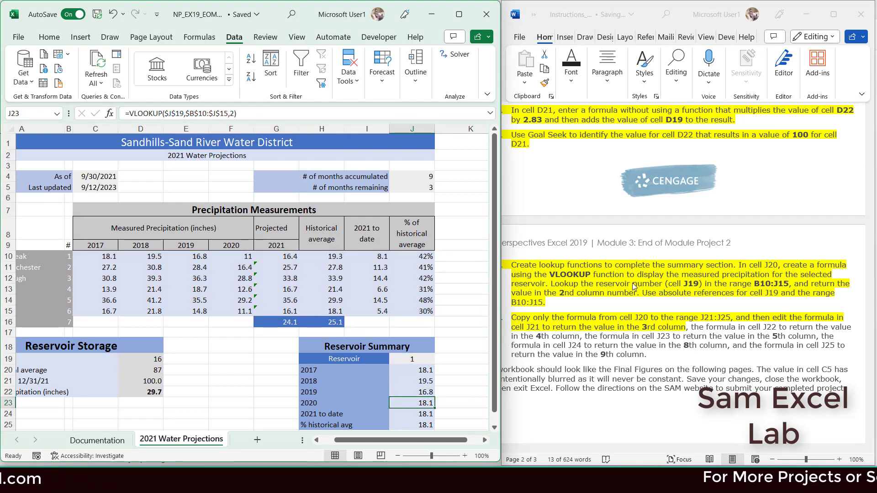
drag(690, 327, 578, 338)
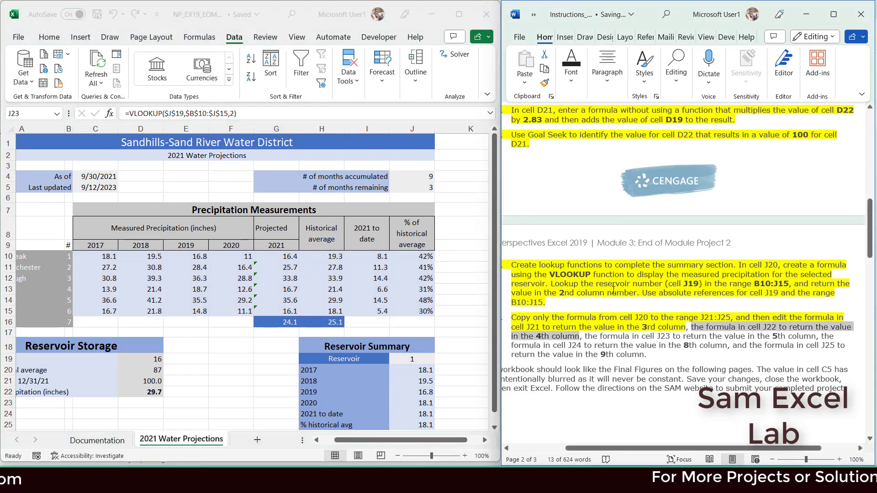
click(584, 83)
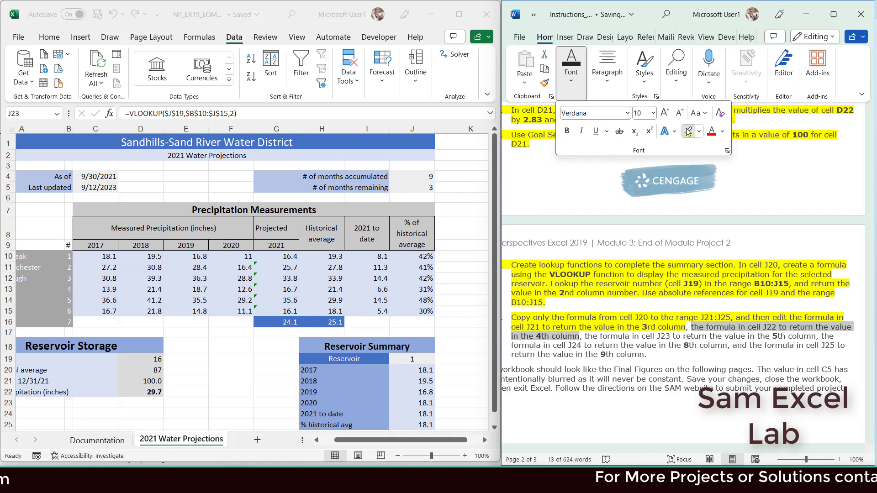
click(587, 336)
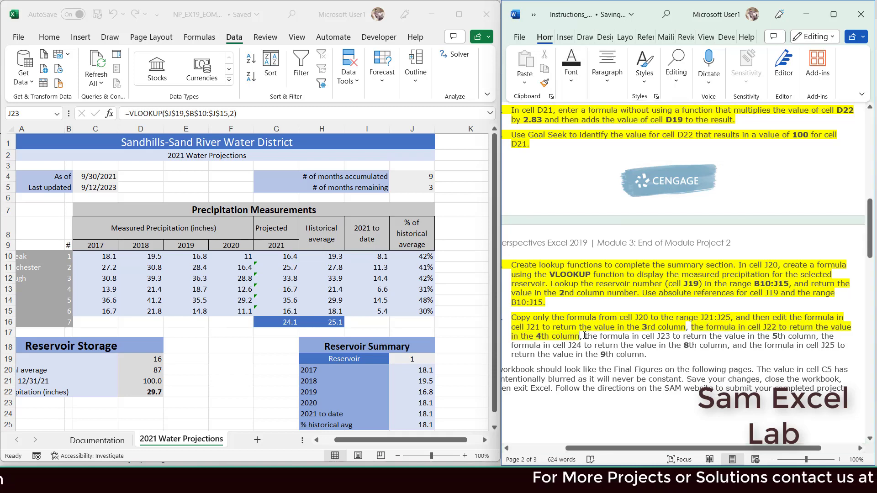
drag(585, 336, 816, 336)
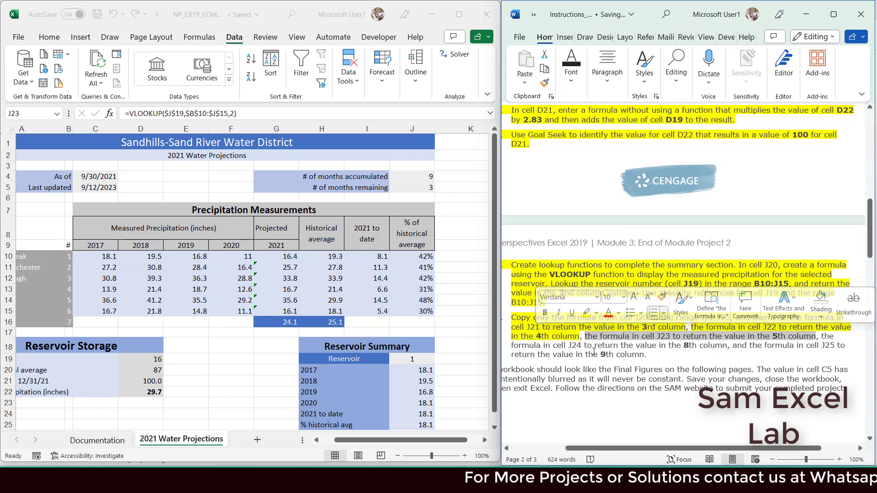
Edit J23's lookup to column 5, showing 11.0, and mark its instruction done.
click(422, 400)
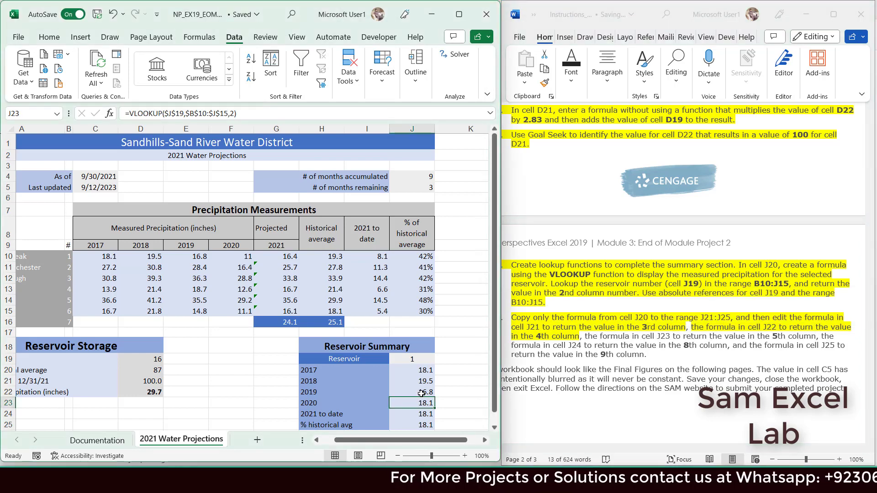
click(417, 391)
click(414, 401)
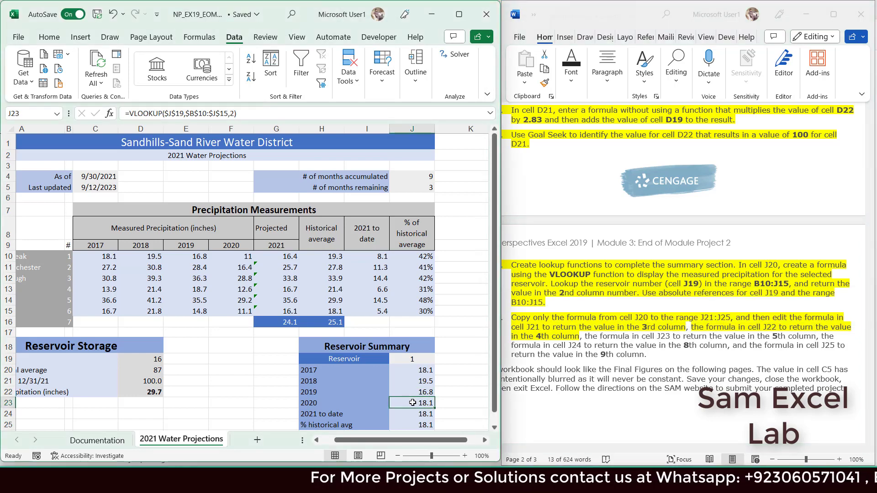
click(235, 113)
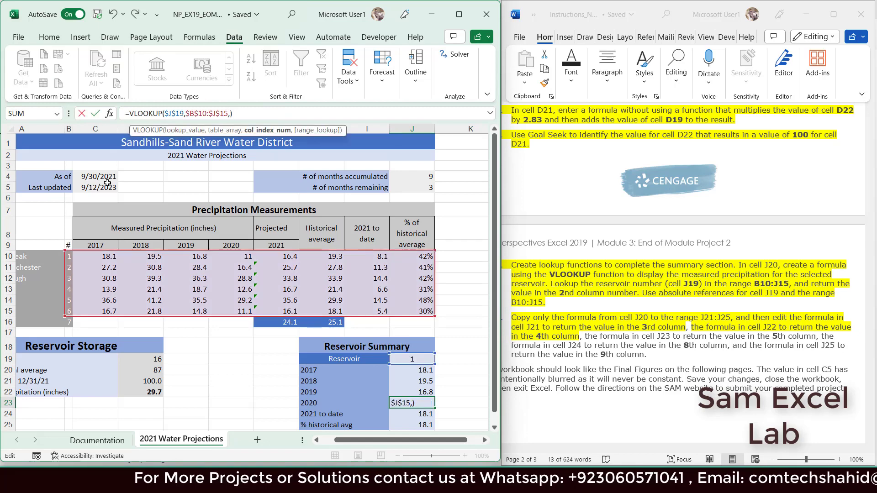
text(5)
key(Return)
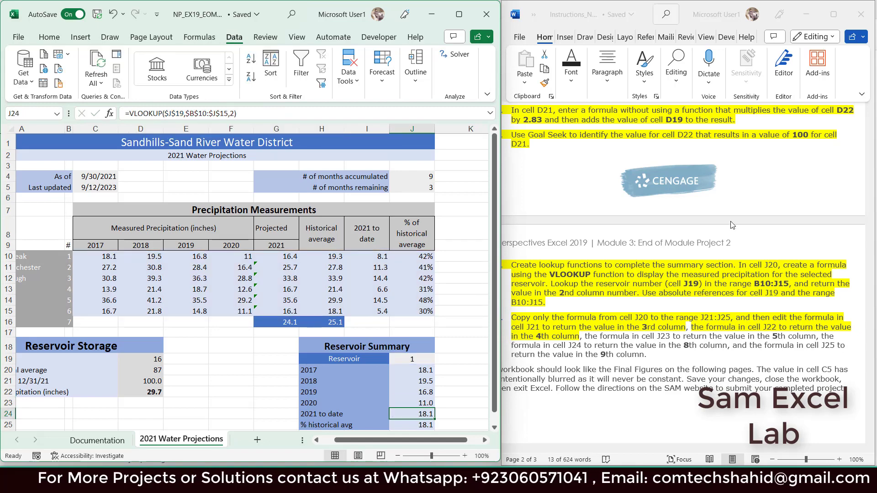
click(697, 342)
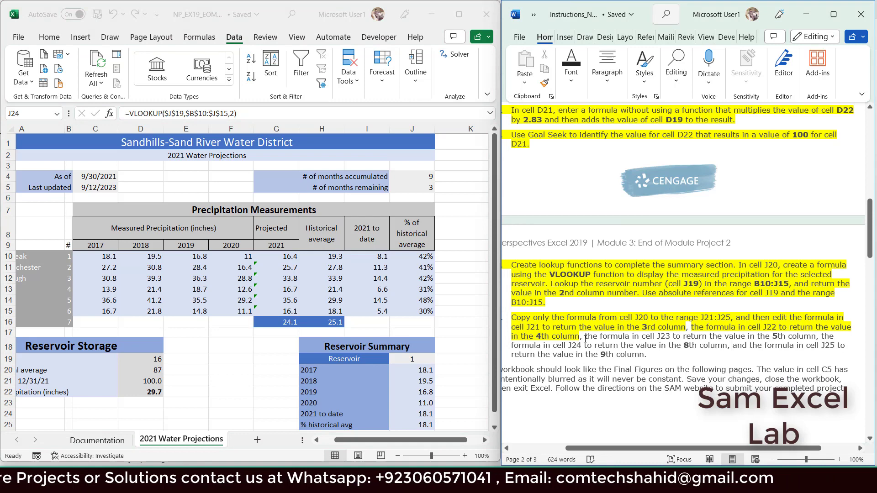
drag(585, 336, 817, 336)
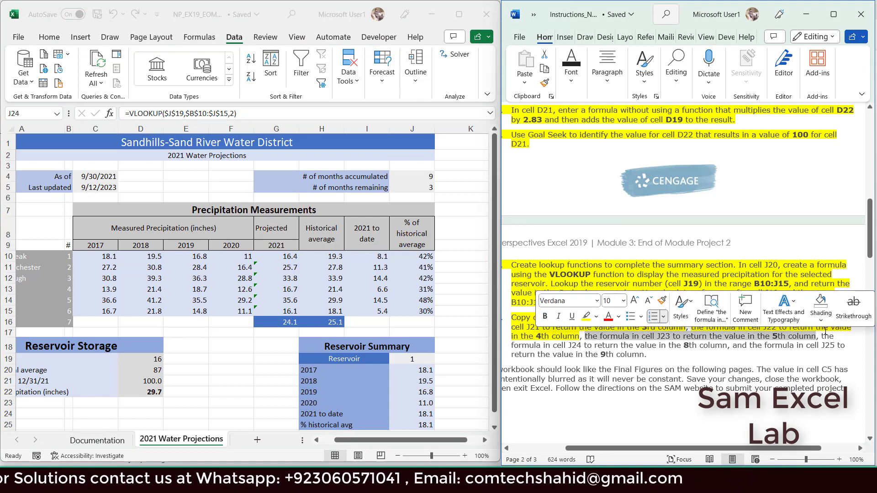
click(587, 316)
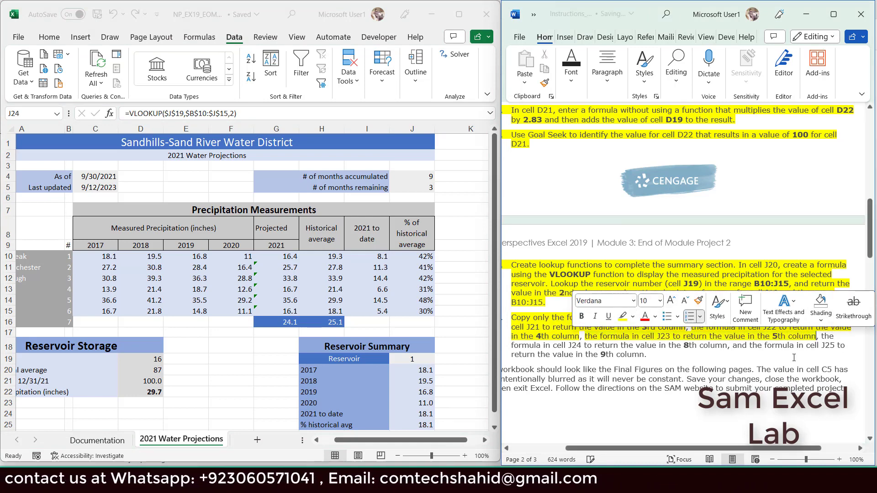
mouse_move(824, 336)
mouse_down()
mouse_move(665, 348)
mouse_move(727, 346)
mouse_up()
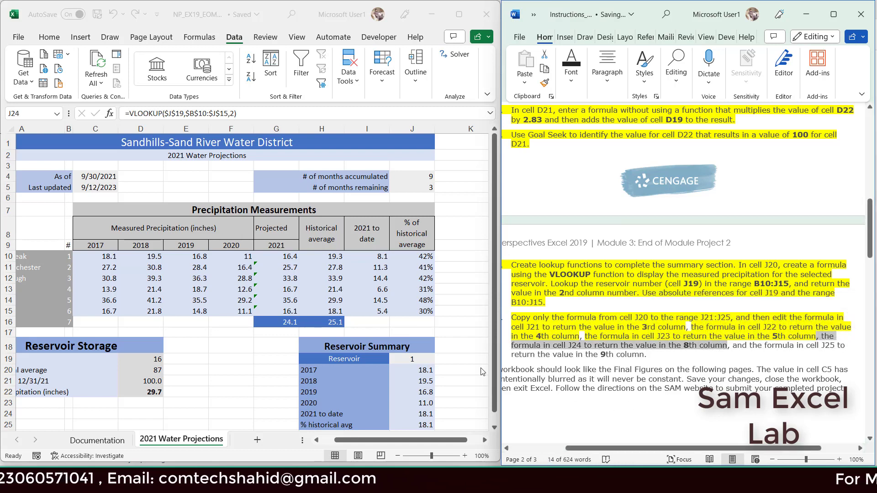
Change J24's lookup to column 8, showing 8.1, and highlight the J23–J24 instructions yellow.
click(430, 414)
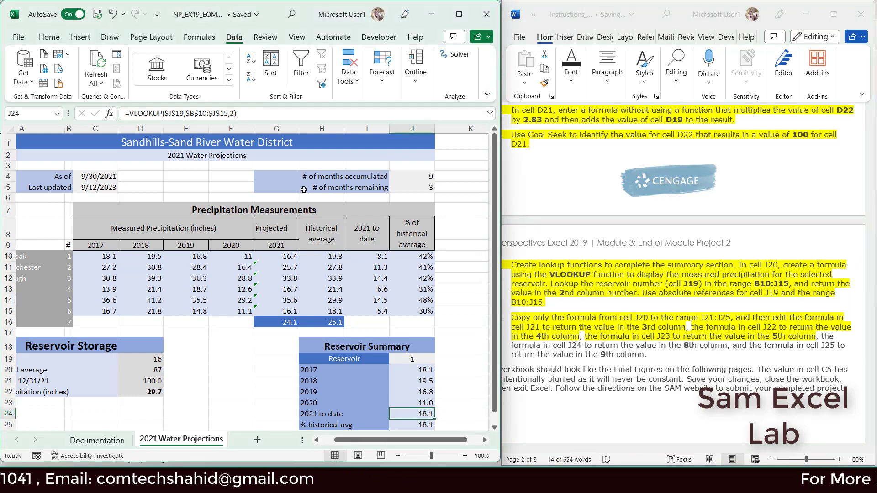
click(235, 114)
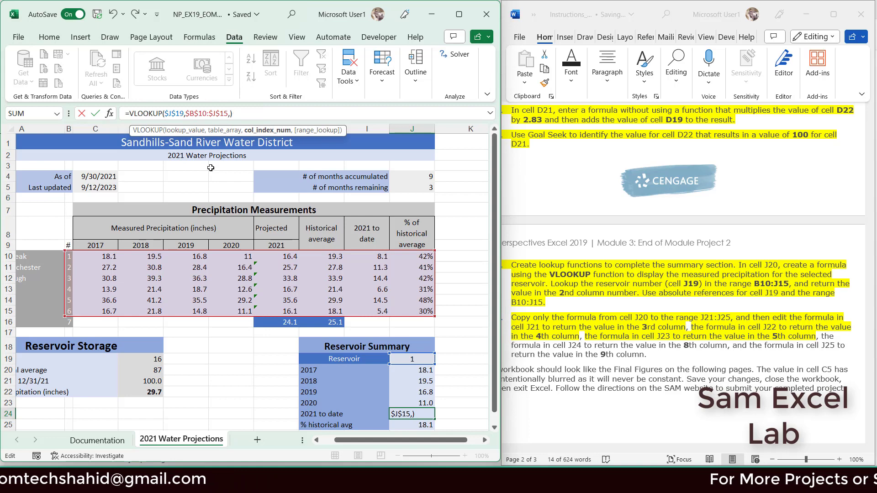
text(8)
key(Return)
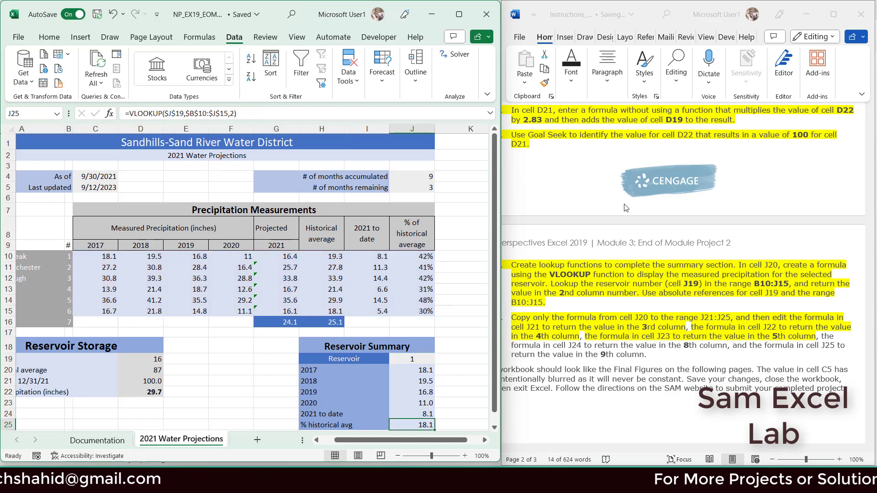
click(727, 347)
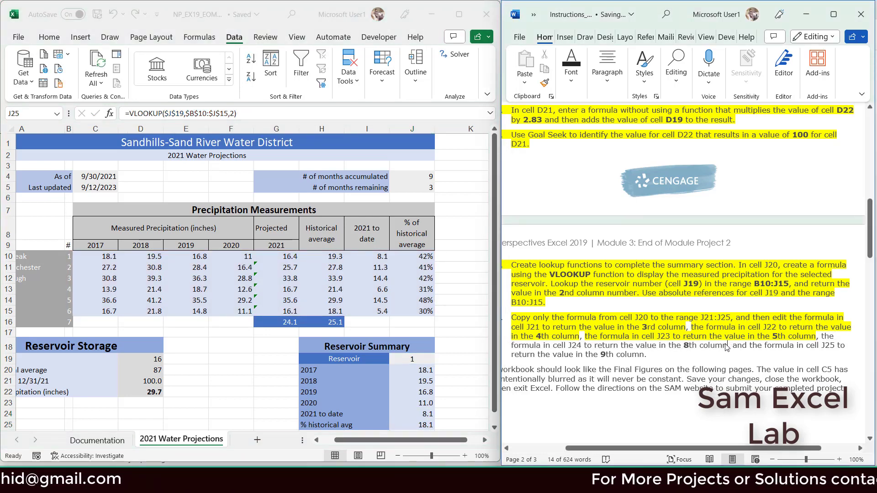
drag(559, 339, 733, 345)
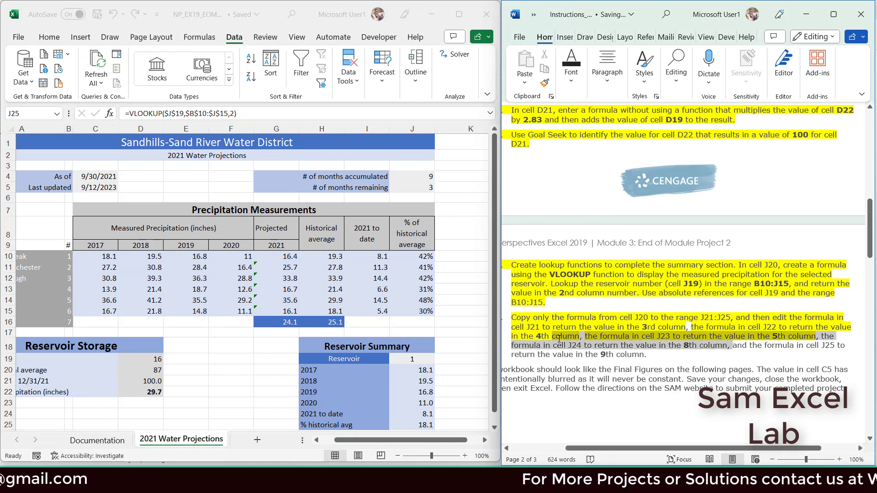
click(608, 319)
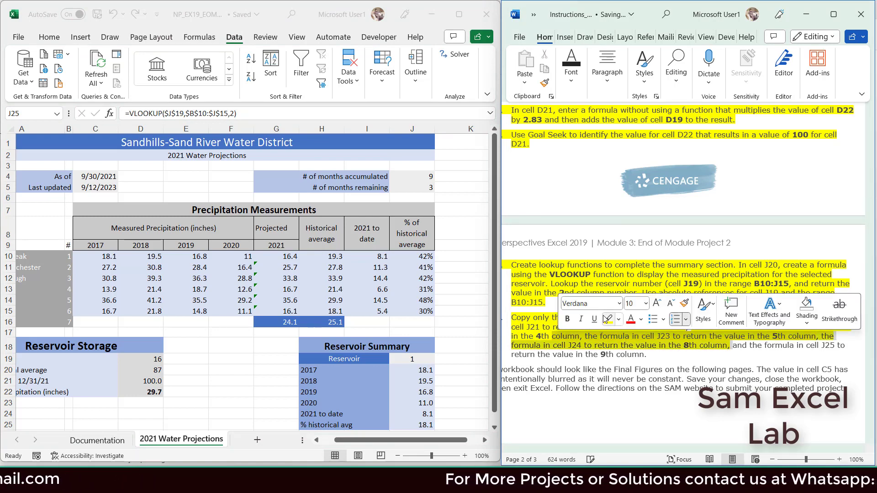
drag(750, 346, 746, 350)
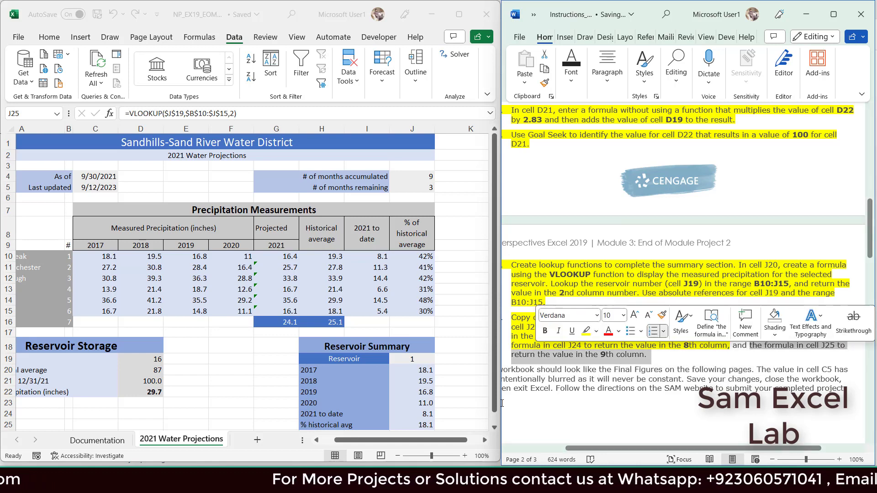
Change J25's lookup to column 9 and apply Percent Style, showing 42%.
click(422, 425)
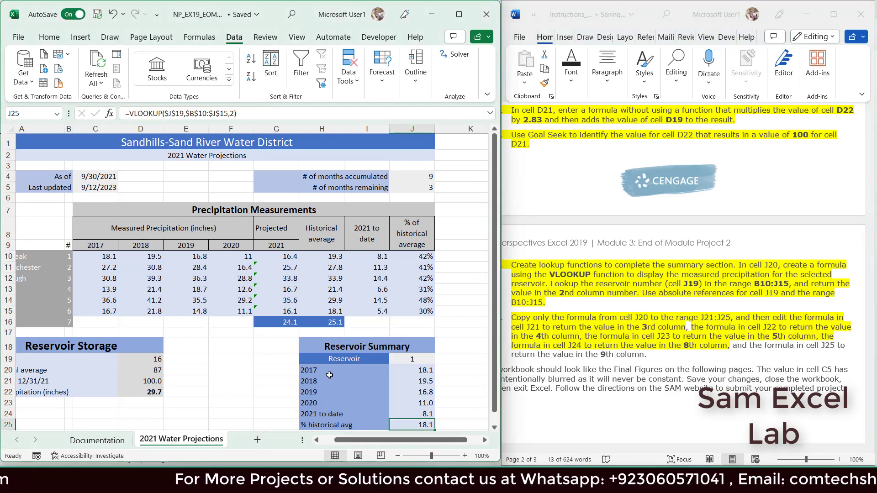
click(236, 112)
text(9)
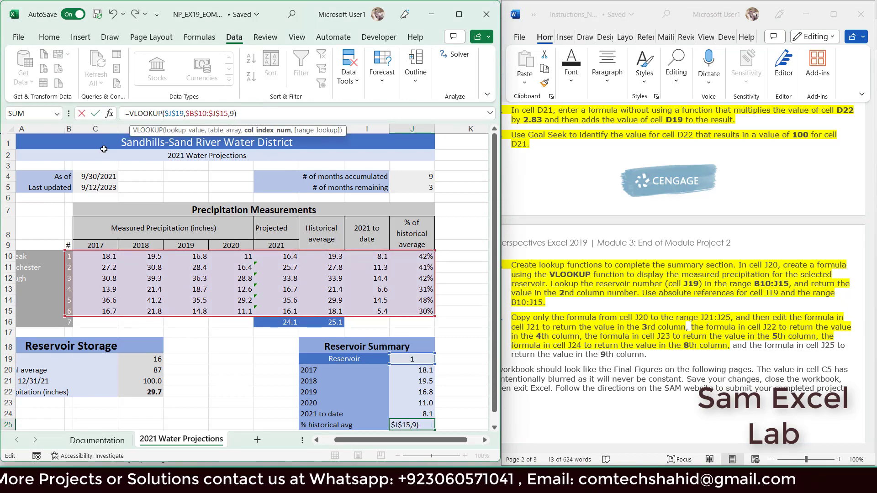
key(Return)
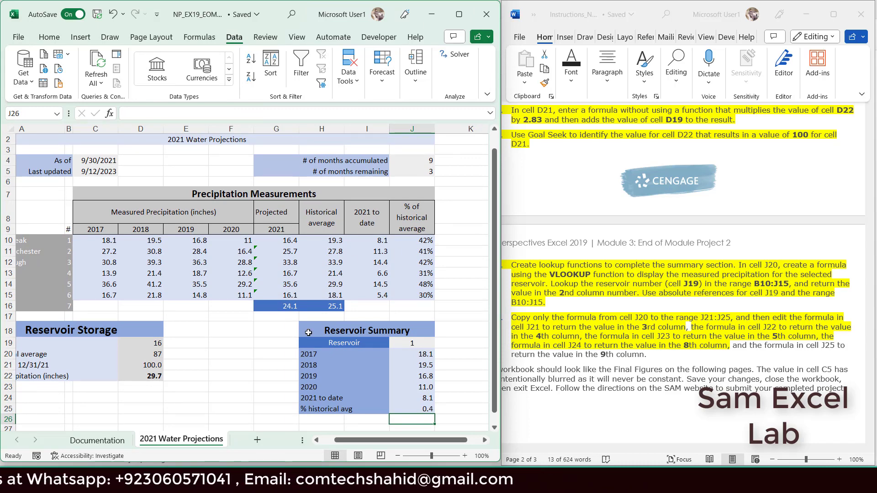
click(418, 409)
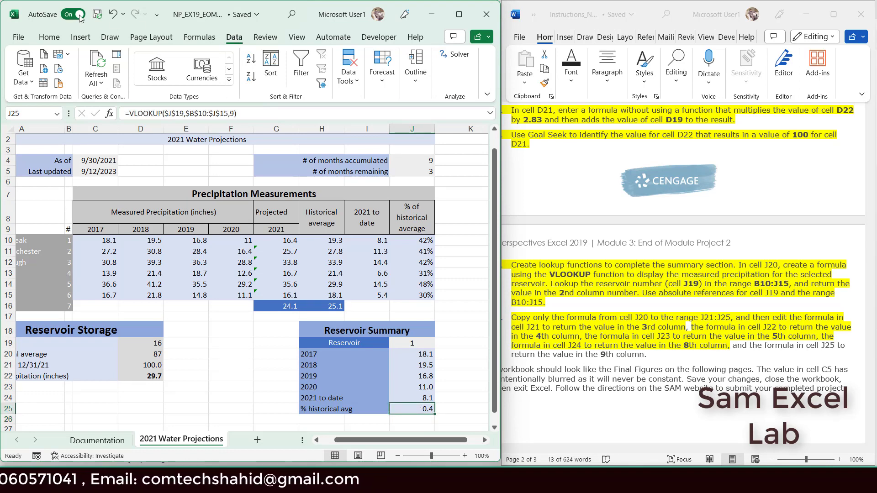
click(51, 36)
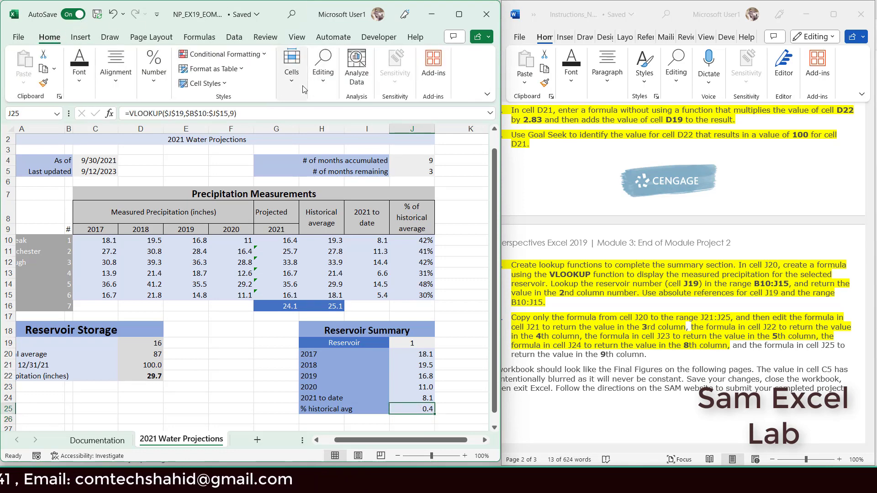
click(154, 64)
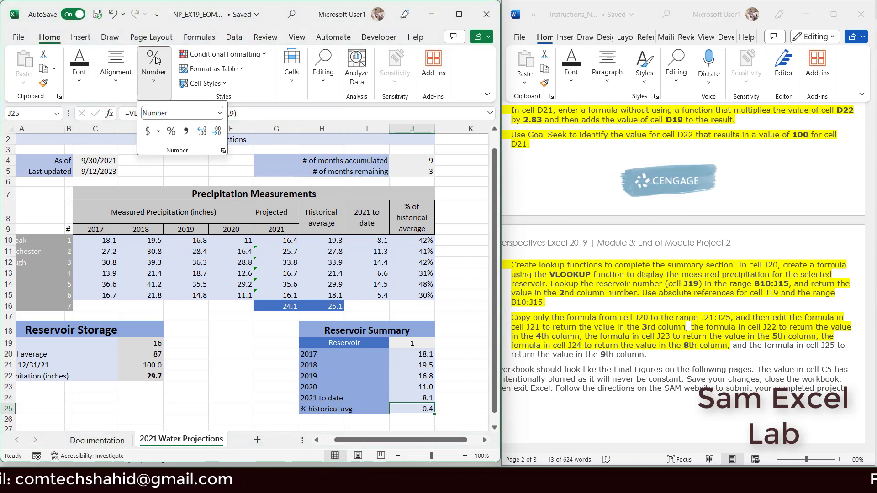
click(172, 131)
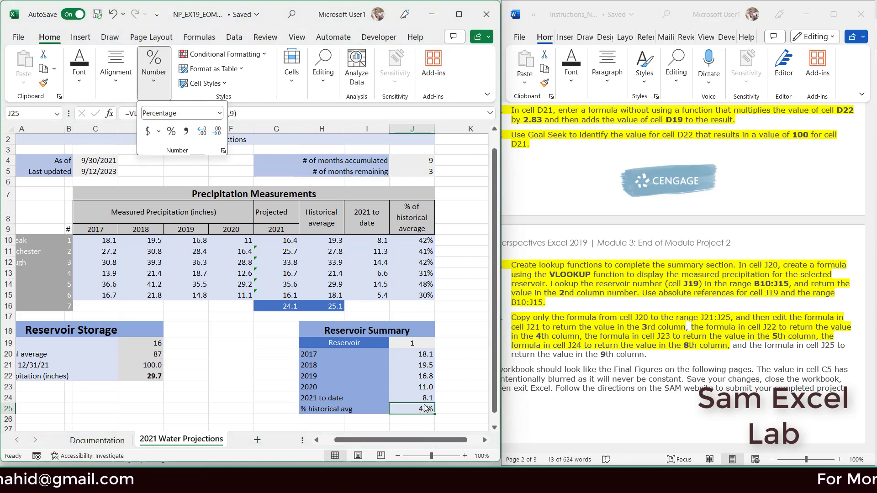
click(469, 407)
drag(750, 345, 649, 356)
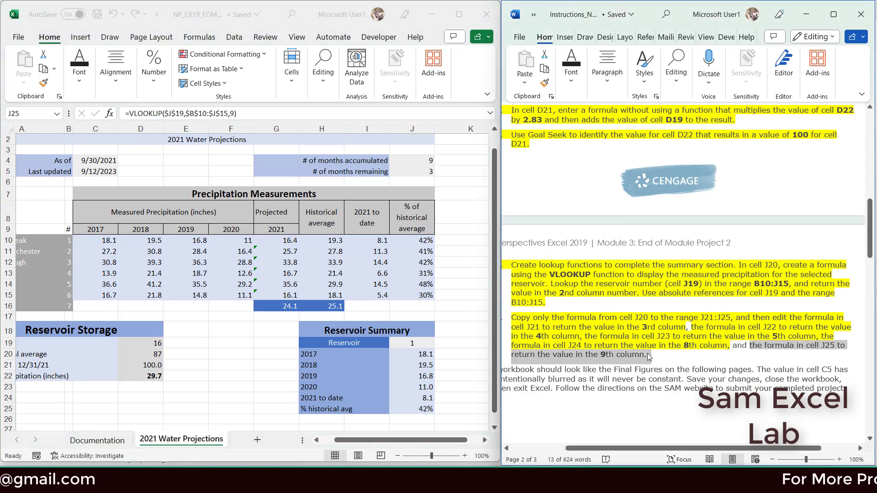
Highlight the J25 sentence yellow and zoom in on Final Figure 1.
click(571, 68)
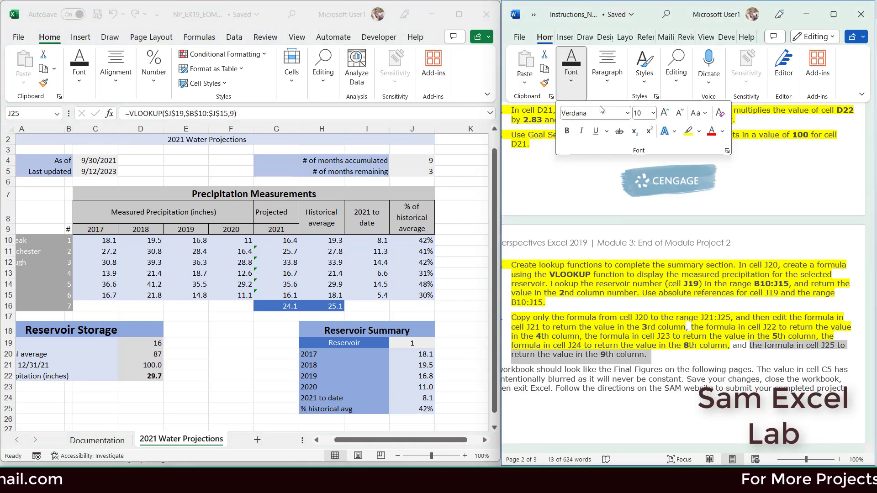
click(689, 132)
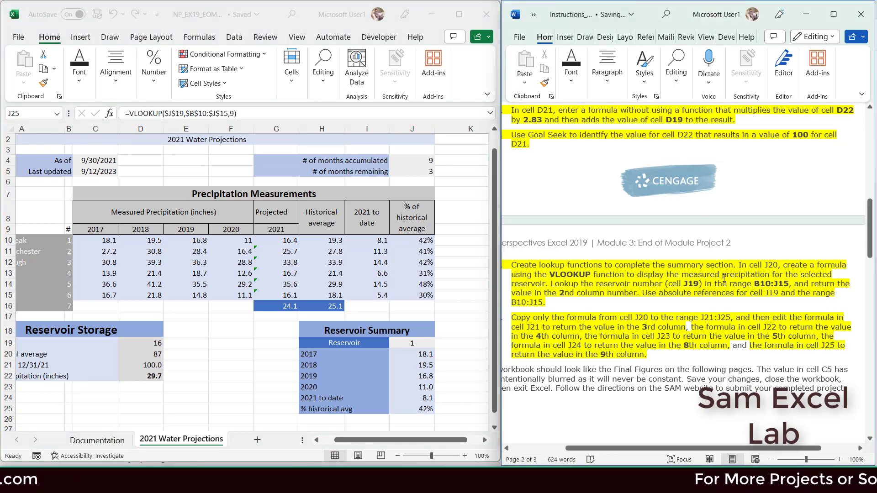
drag(871, 242, 873, 360)
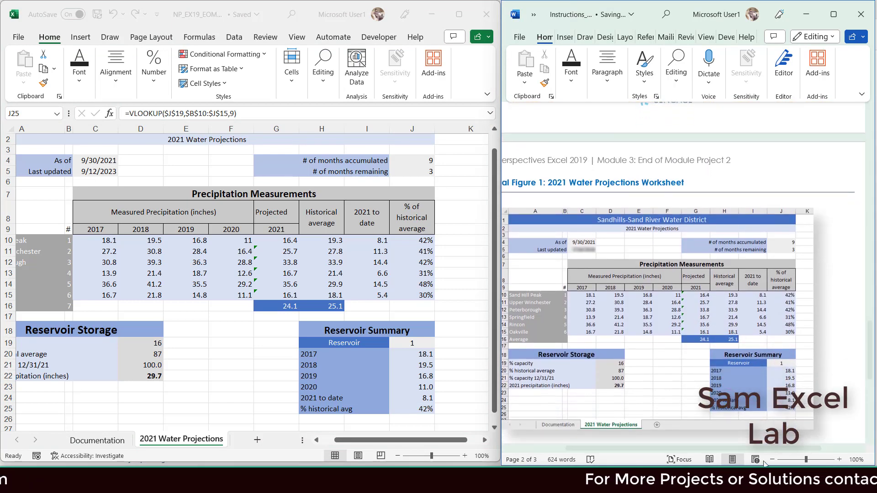
drag(761, 450, 736, 450)
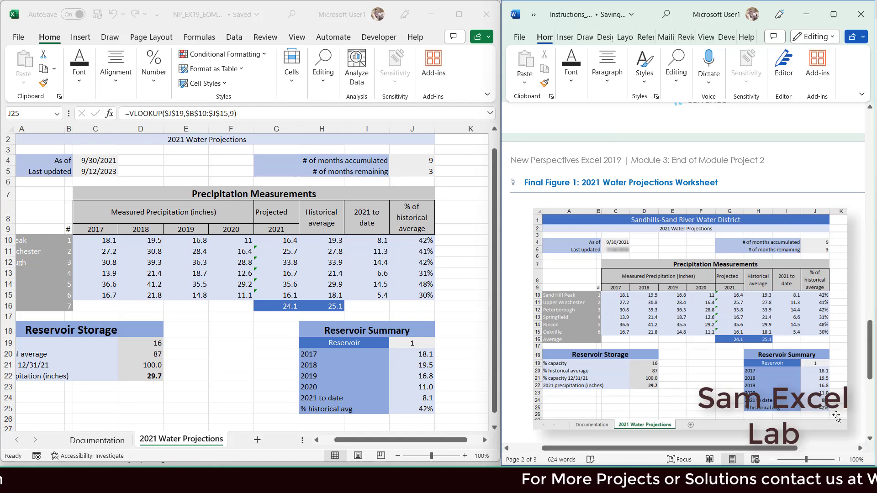
click(811, 462)
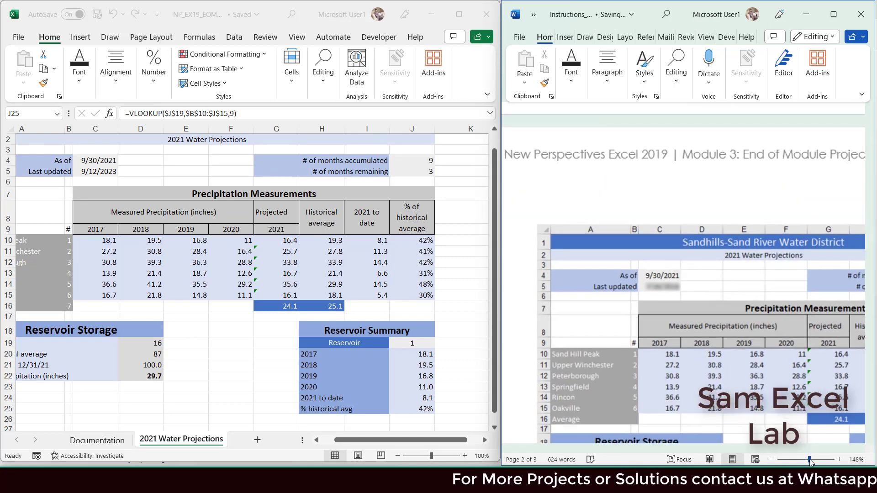
drag(712, 451, 738, 451)
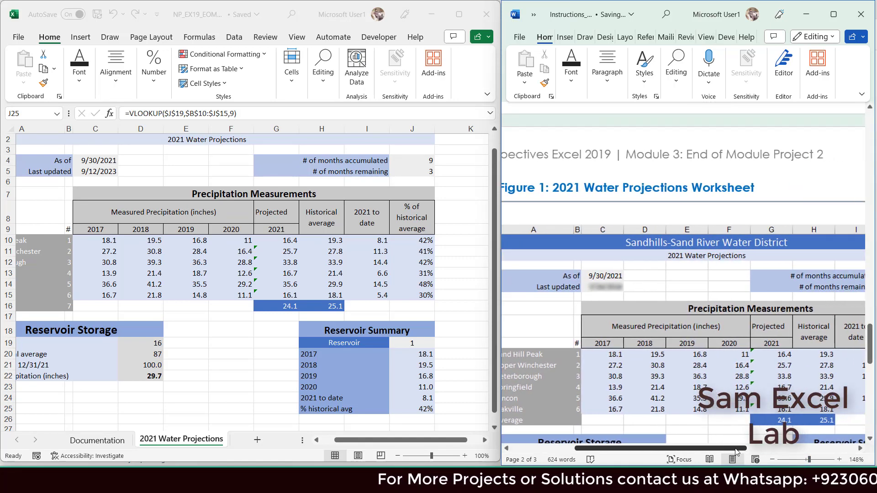
click(871, 440)
Open the graded report NP_EX19_EOM3-2_Comtechsolution_Report_1, showing a score of 100/100.
scroll(870, 440, down, 3)
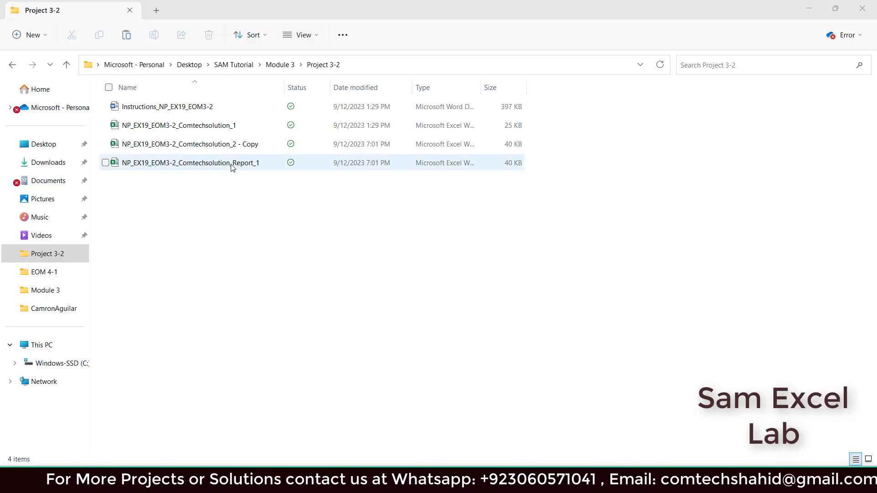
click(230, 165)
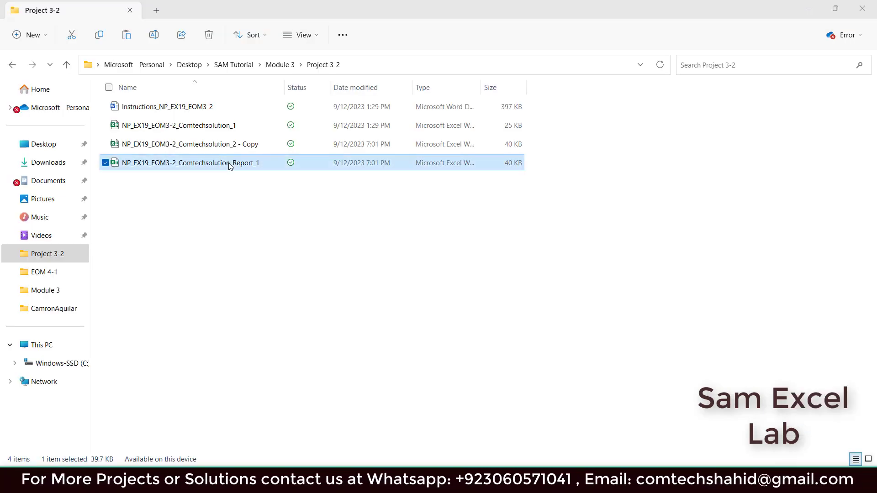
double_click(231, 165)
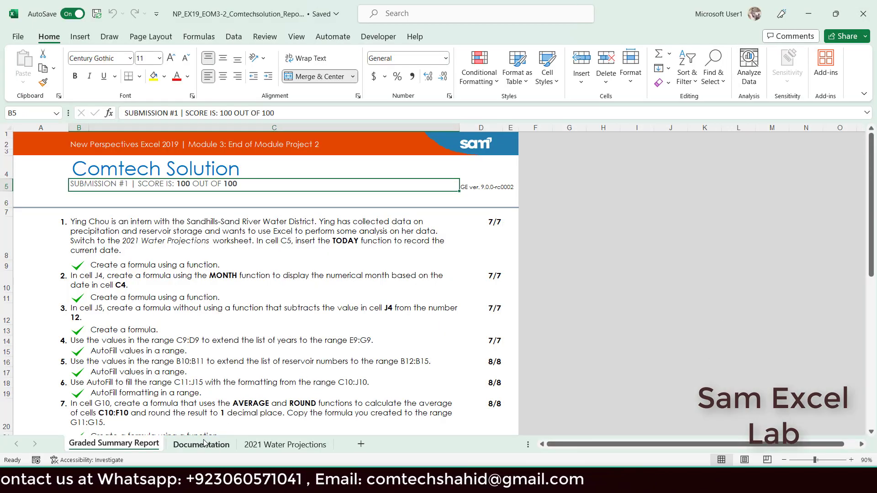
click(204, 444)
key(ctrl+Page_Down)
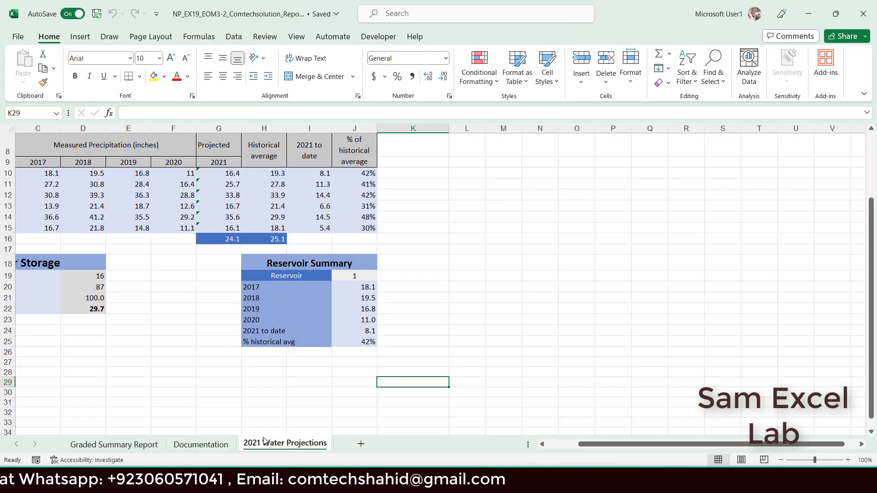
click(116, 447)
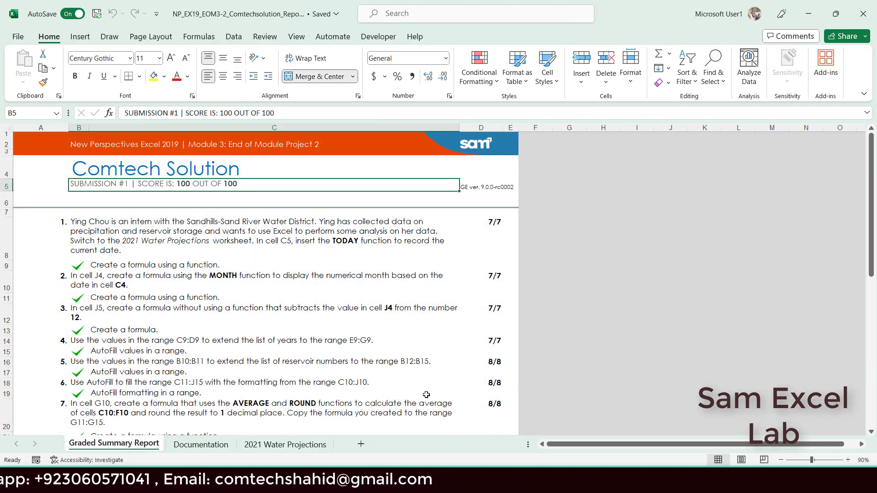
mouse_move(871, 197)
mouse_down()
mouse_move(874, 374)
mouse_move(611, 442)
mouse_up()
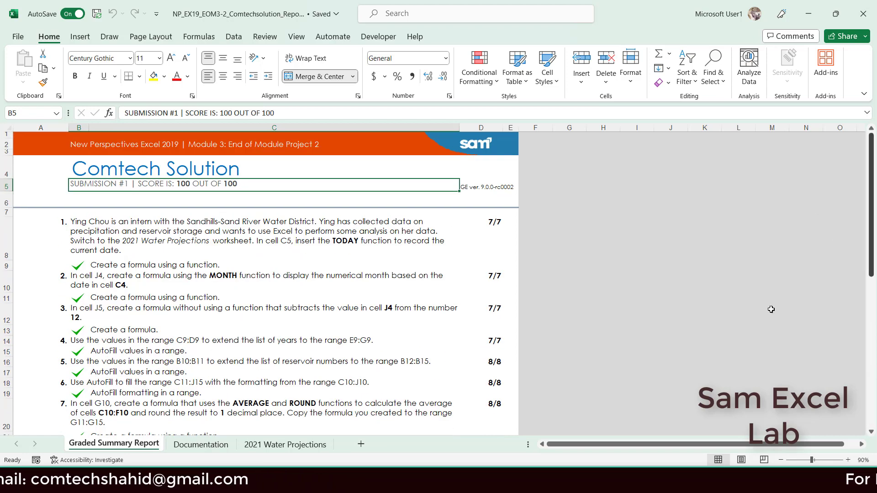